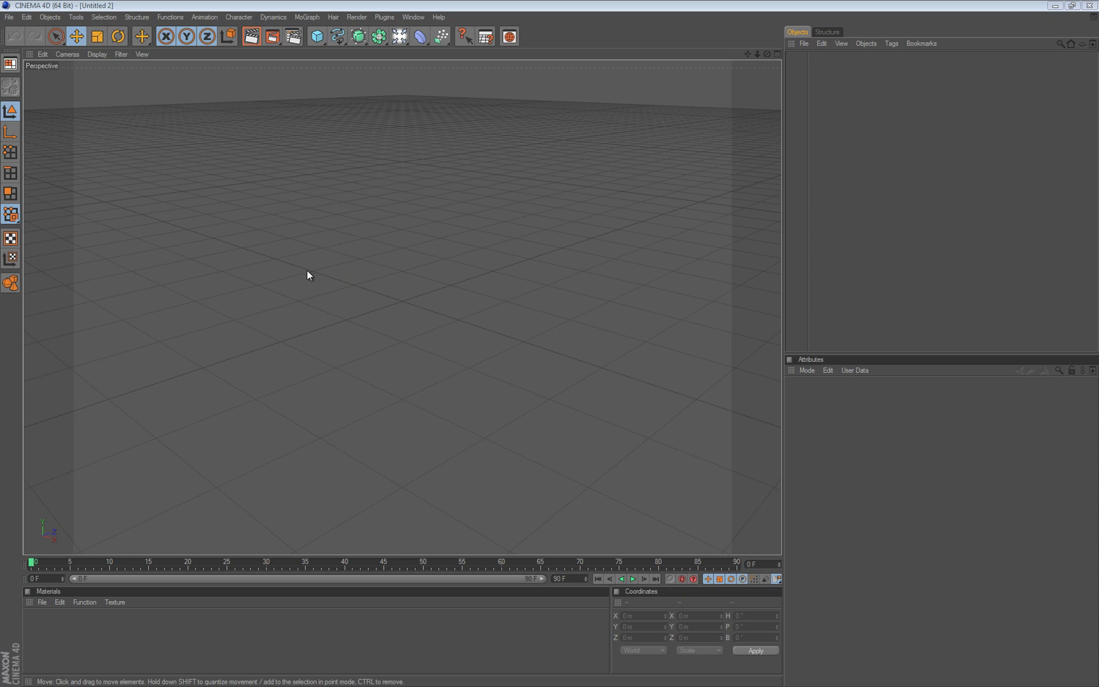
Add a cube with 5 segments along X, Y and Z, and make it editable
left_click(317, 37)
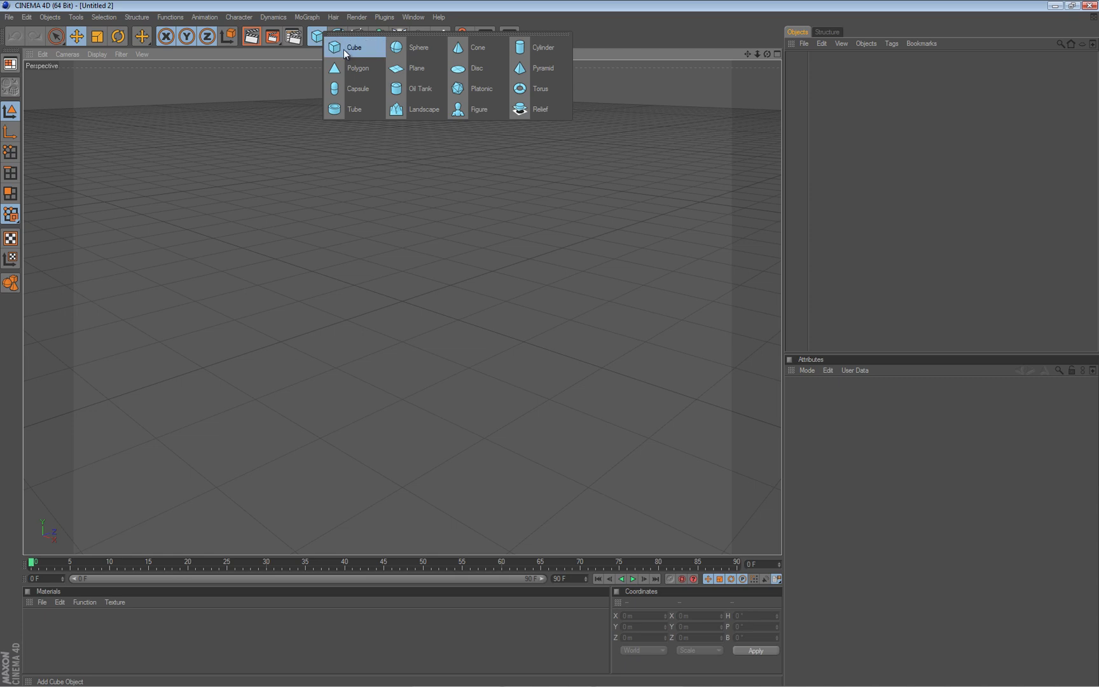
left_click(347, 48)
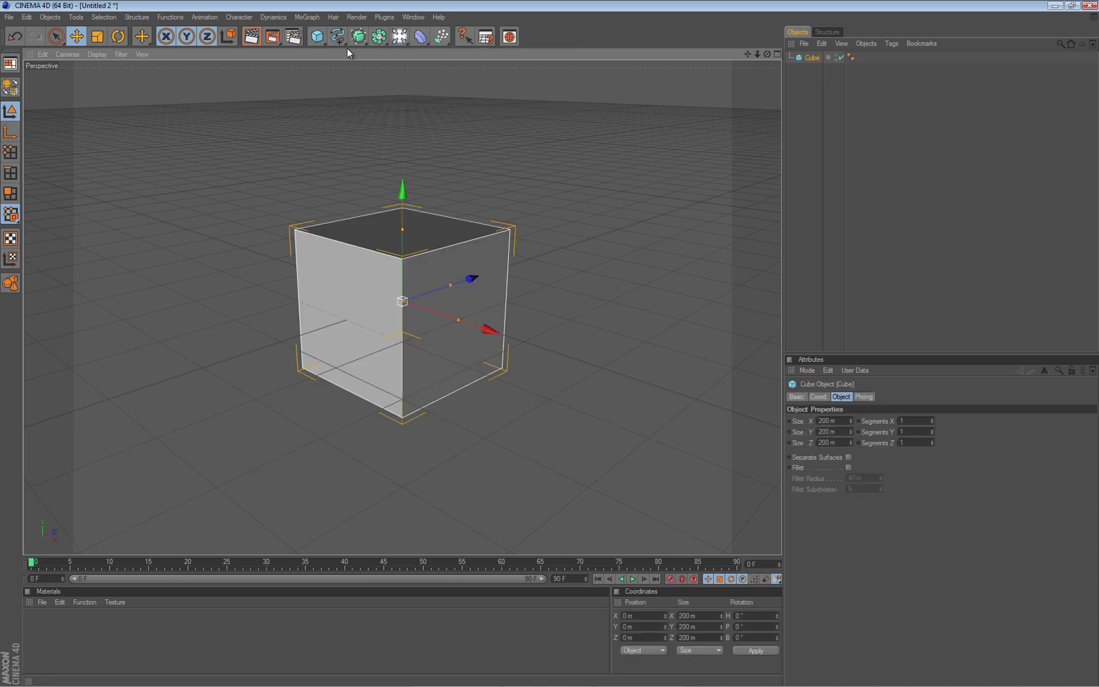
left_click(883, 442, "shift")
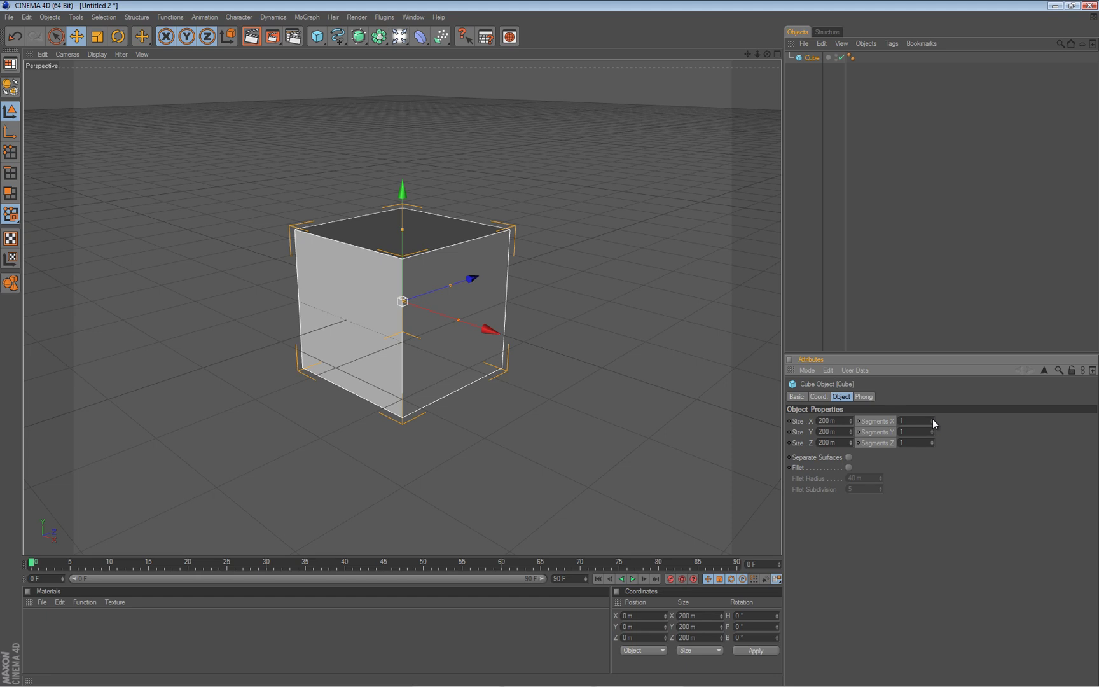
left_click(932, 420)
left_click(932, 419)
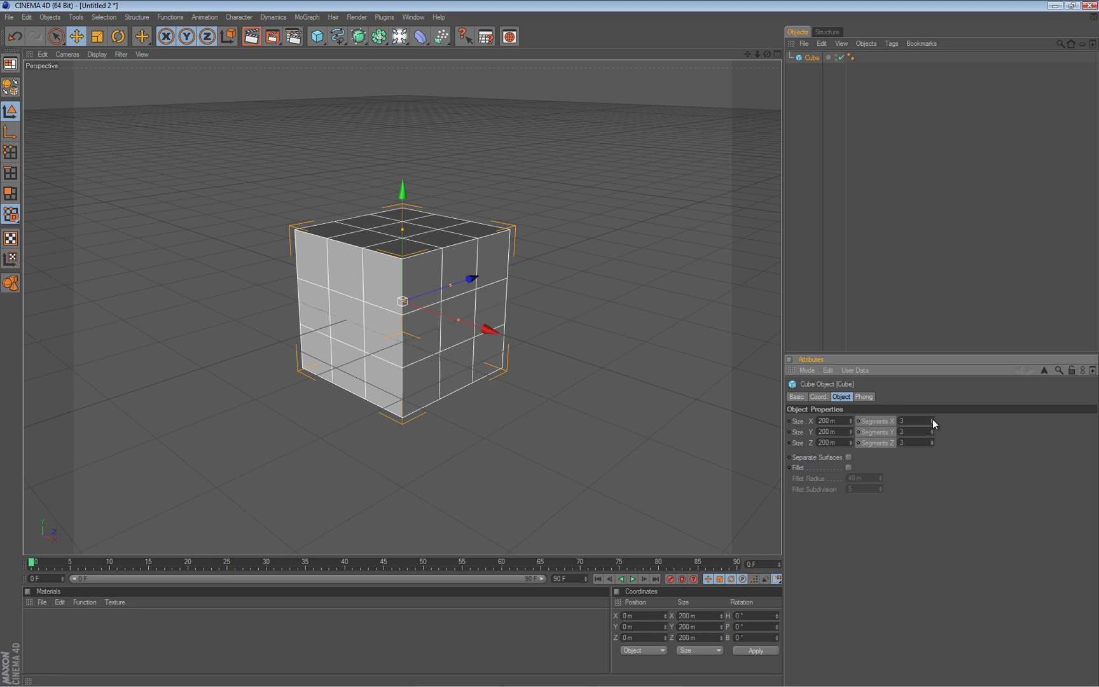
left_click(933, 419)
left_click(932, 419)
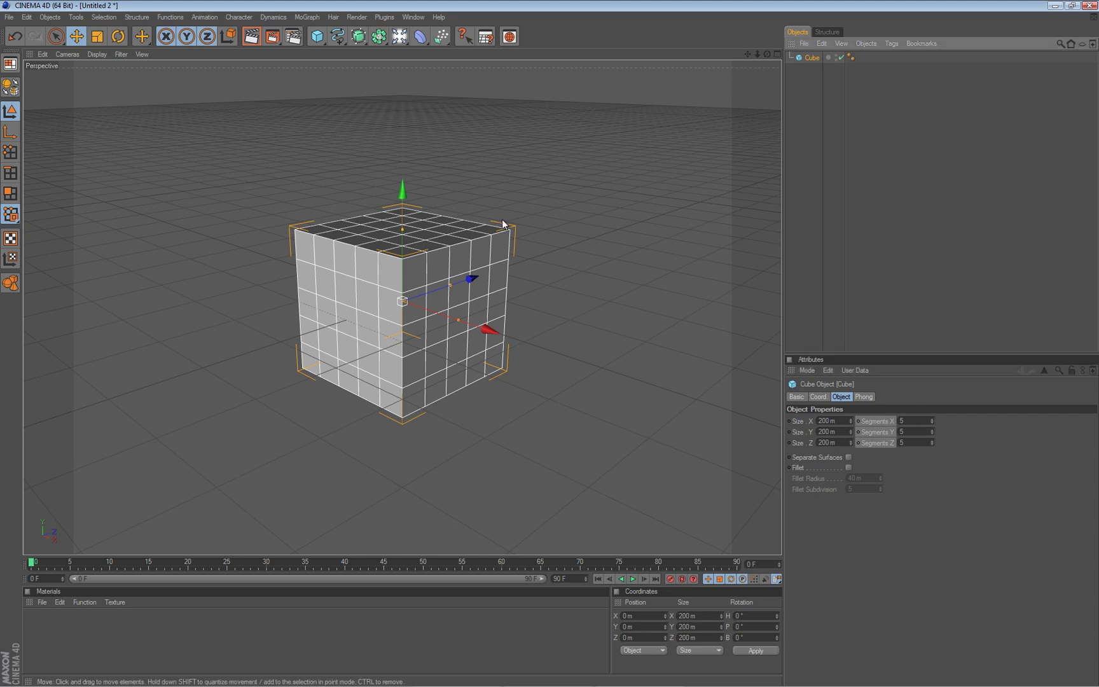
key("c")
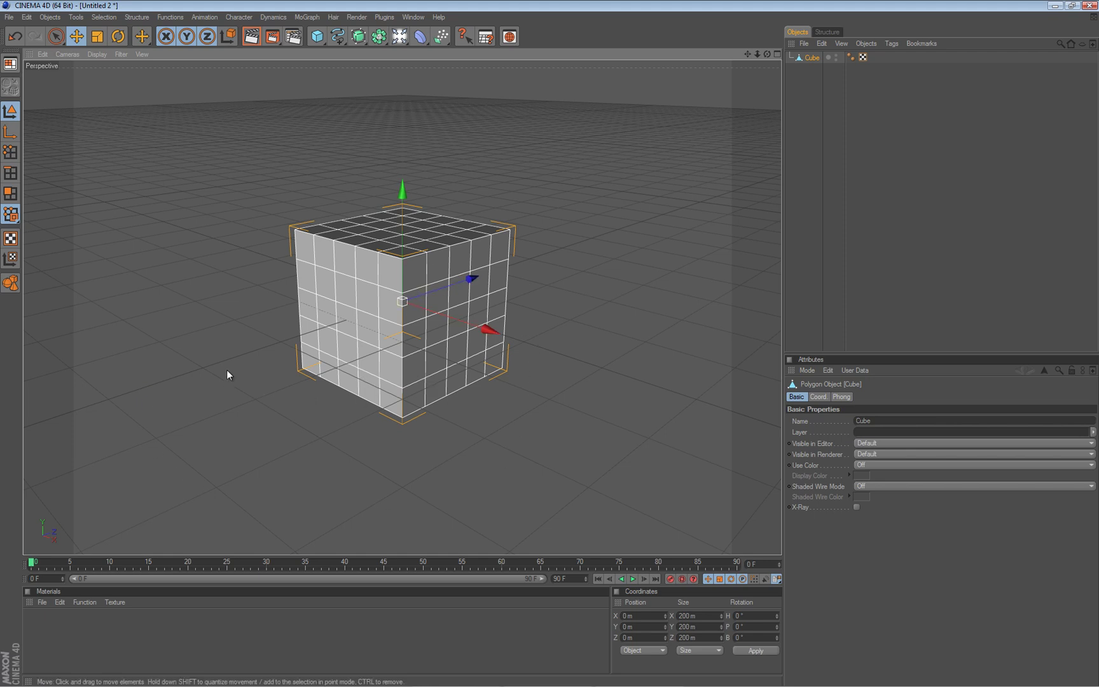
Try moving the whole cube upward along the Y axis, and undo the move
left_click_drag(546, 341, 550, 345, "alt")
left_click_drag(404, 189, 403, 124)
left_click_drag(550, 342, 550, 349, "alt")
key("ctrl+z")
Set the cube's Y position to 100 m, inspect it from below, and undo the position change
left_click_drag(442, 384, 551, 343, "alt")
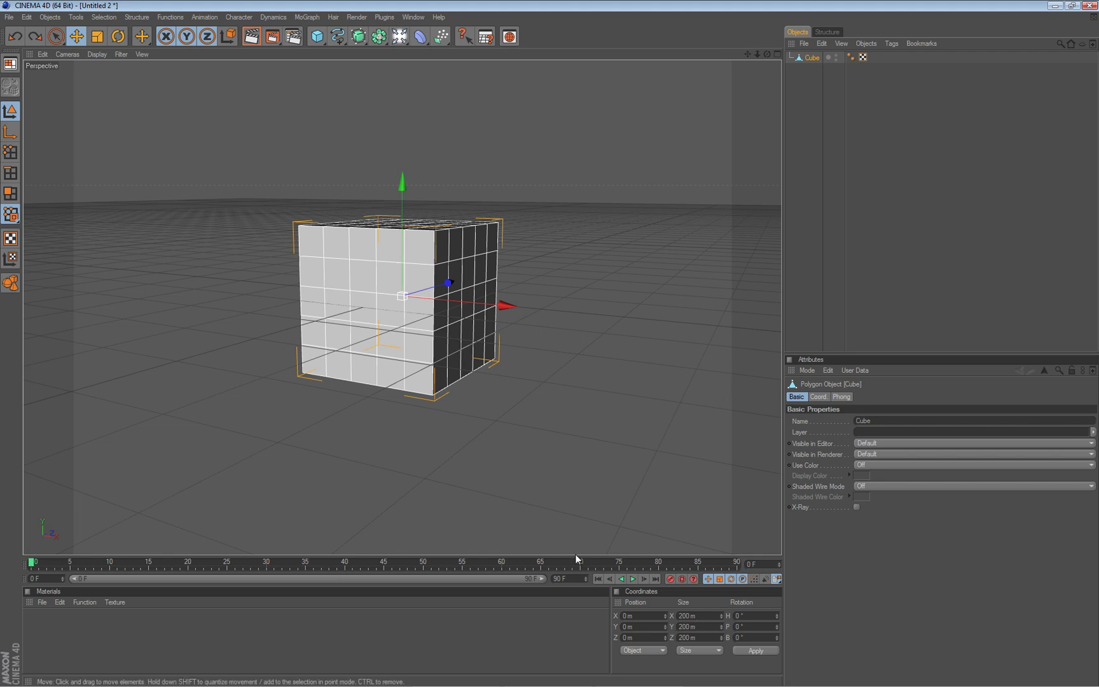
double_click(642, 628)
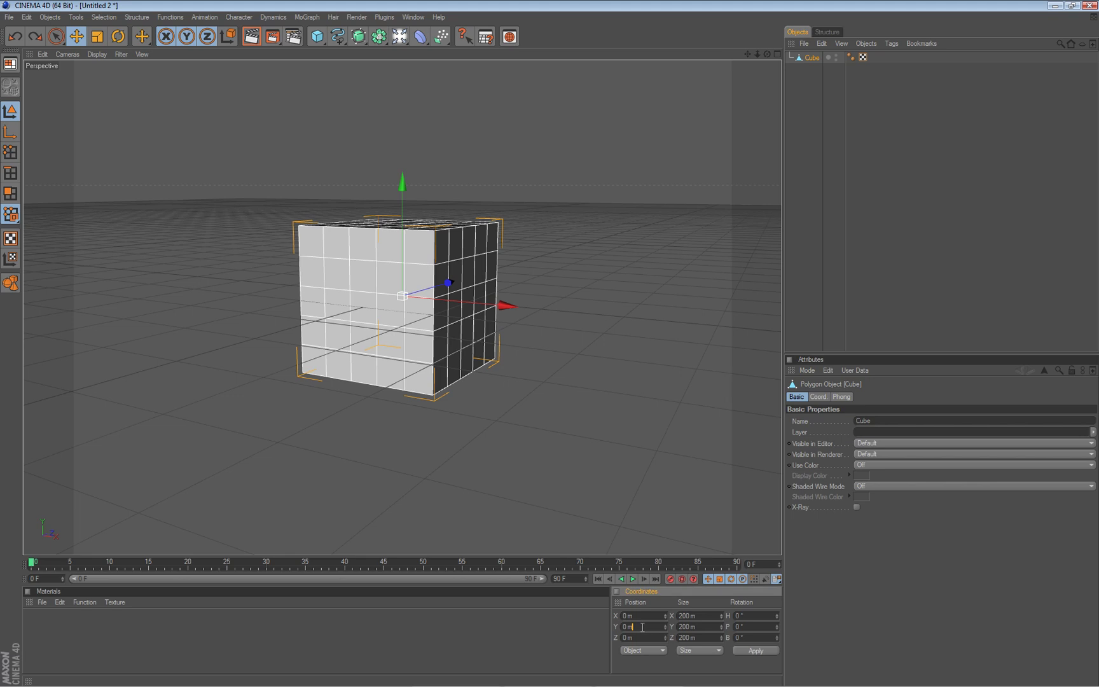
type("100")
double_click(648, 627)
type("100")
key("Return")
left_click_drag(456, 294, 432, 304, "alt")
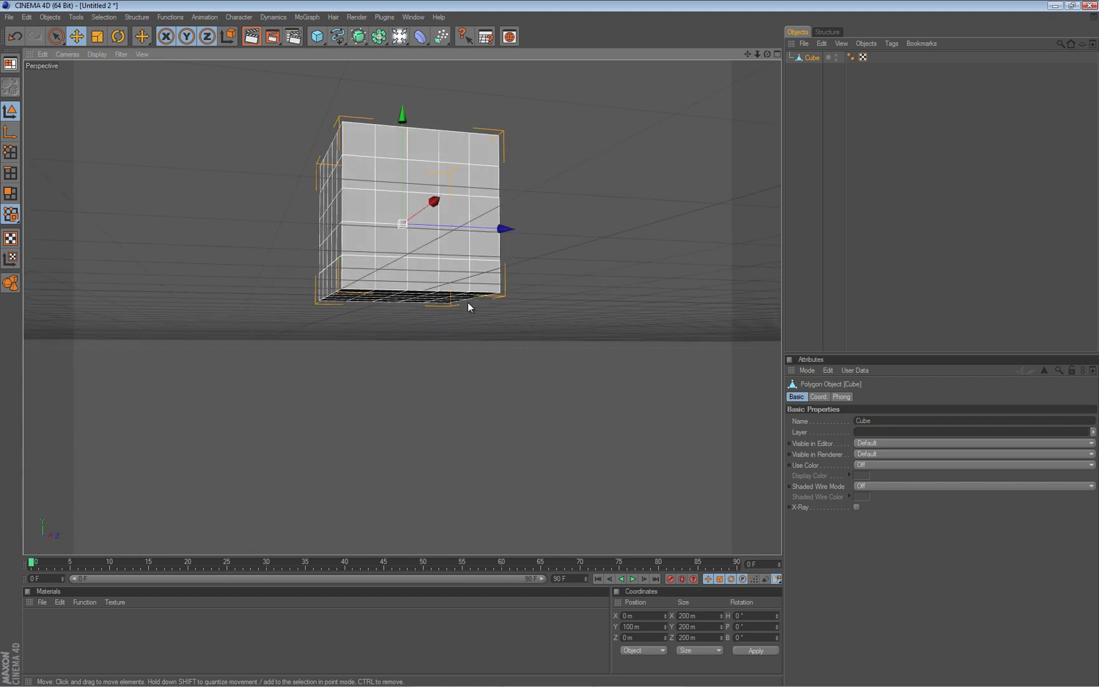
left_click_drag(375, 295, 368, 260, "alt")
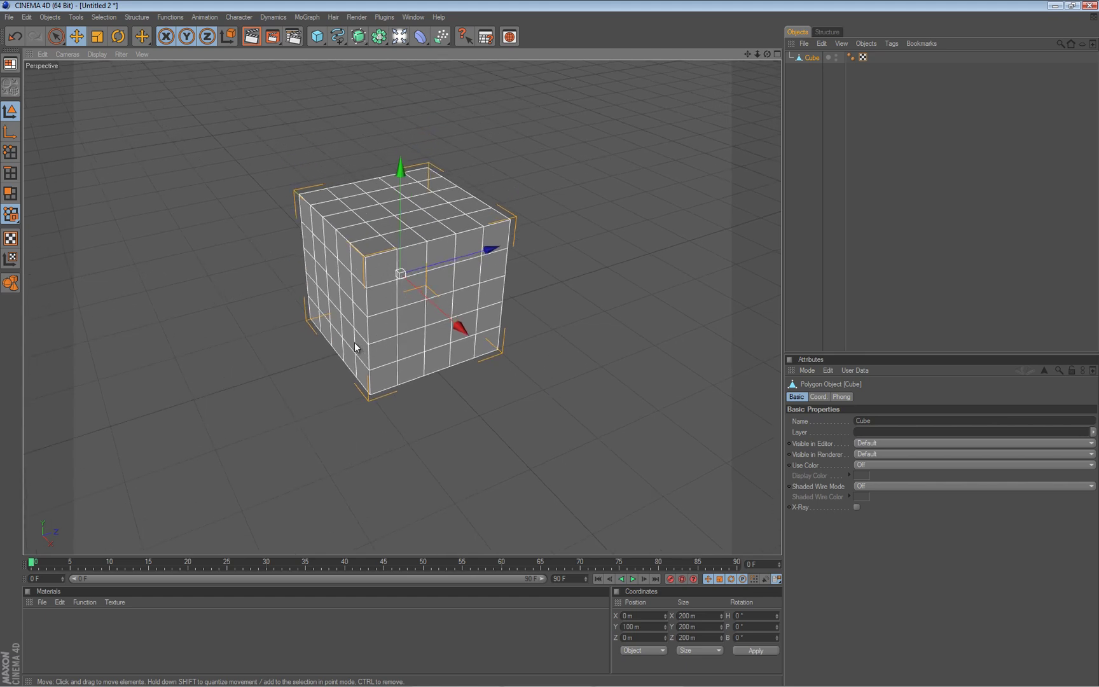
key("ctrl+z")
Raise the cube 100 m along the Y axis with quantized movement so its base rests on the floor grid
left_click_drag(310, 354, 367, 282, "alt")
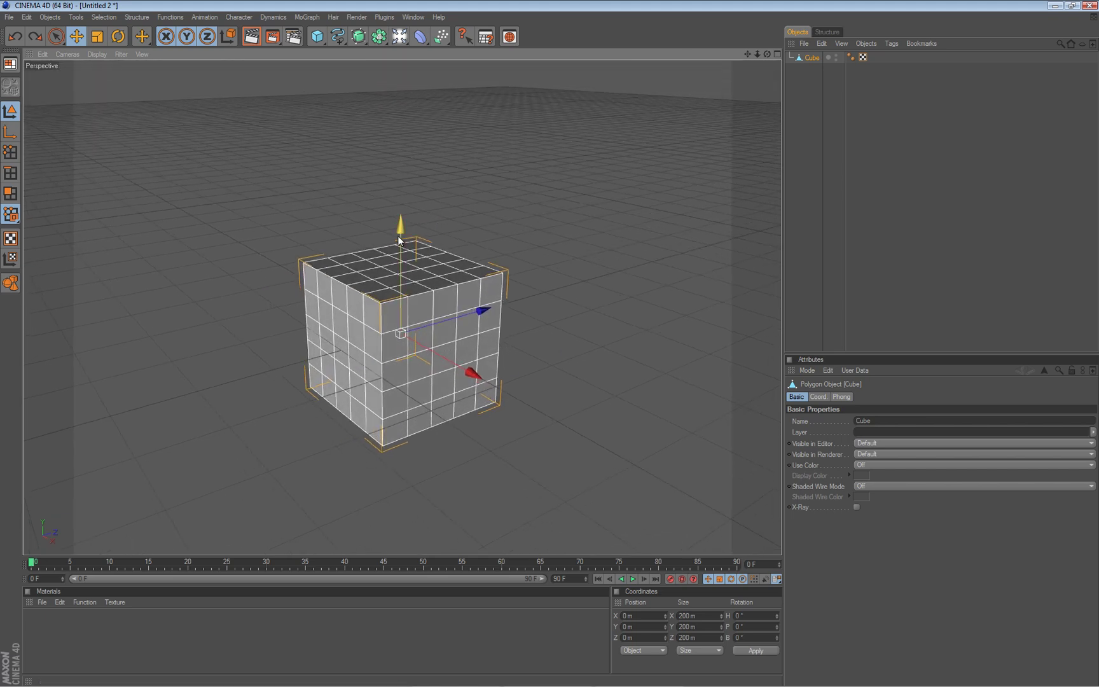
left_click_drag(398, 233, 398, 232, "shift")
left_click_drag(551, 342, 550, 345, "shift")
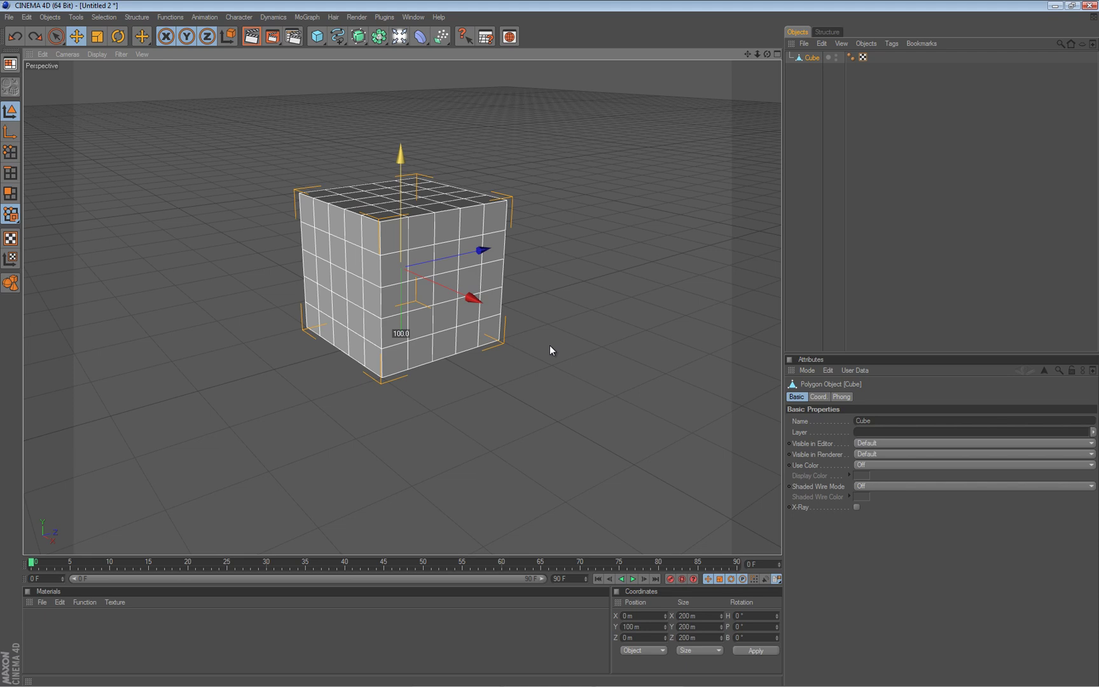
left_click_drag(550, 344, 550, 344, "shift")
Switch to edge mode and select several edges across the cube's two visible side faces with Live Selection
left_click_drag(551, 340, 550, 342, "alt")
middle_click_drag(550, 342, 549, 346, "alt")
left_click_drag(364, 310, 550, 341, "alt")
right_click_drag(550, 346, 549, 348, "alt")
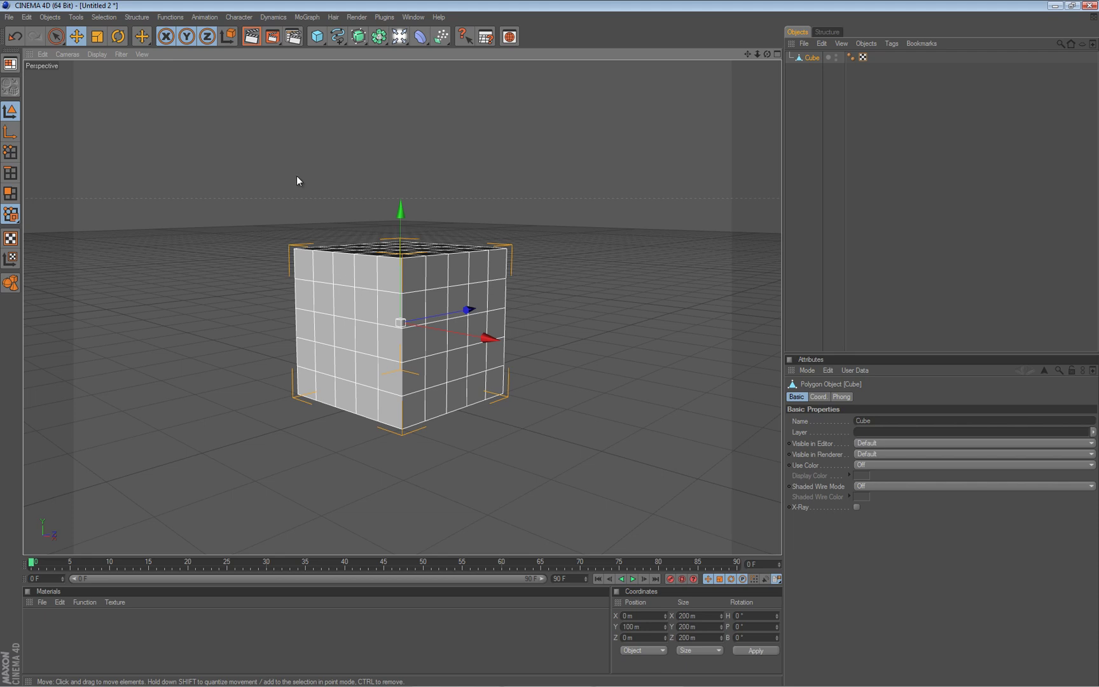
left_click(12, 173)
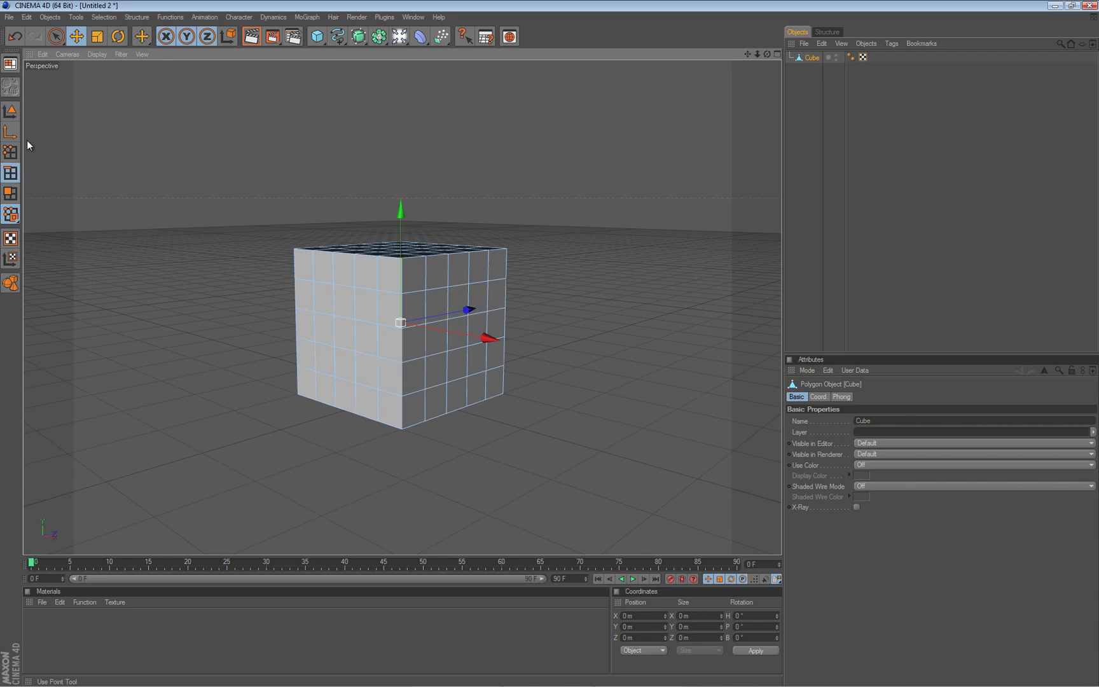
left_click(57, 37)
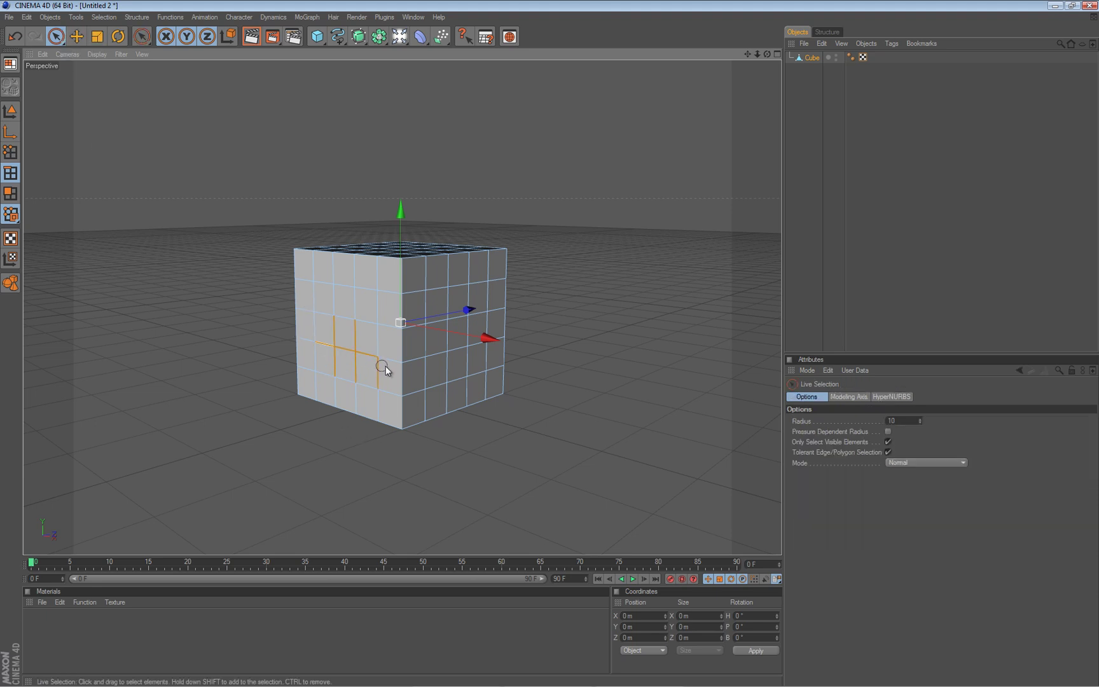
mouse_move(425, 327)
left_mouse_down()
mouse_move(444, 297)
mouse_move(483, 329)
left_mouse_up()
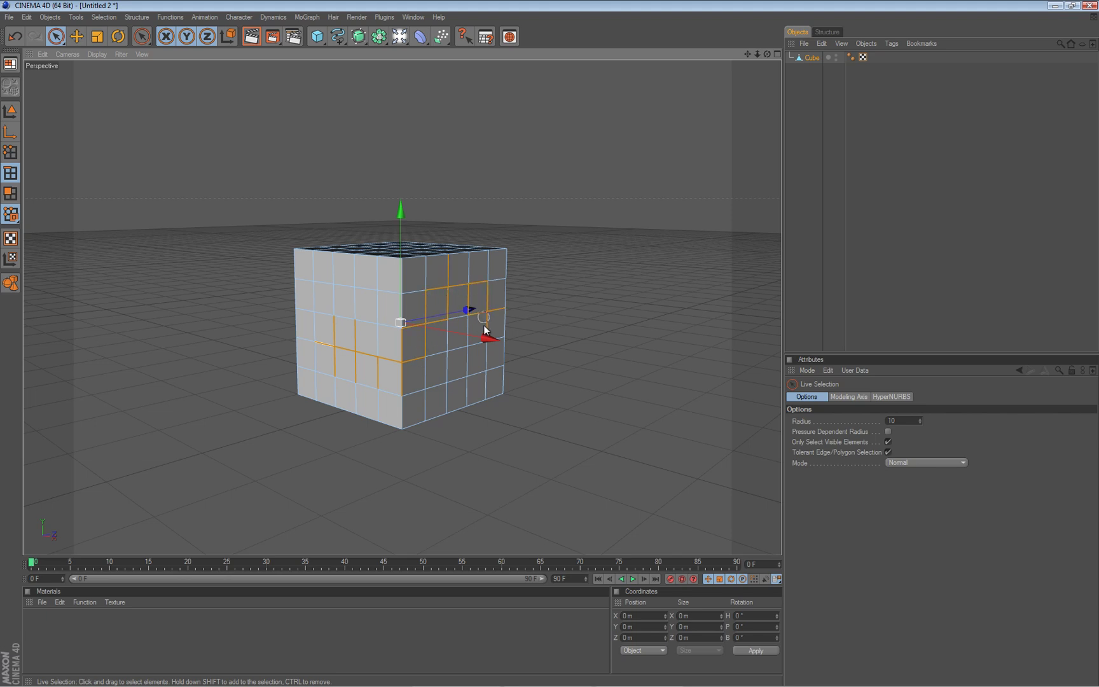
left_click(356, 343, "shift")
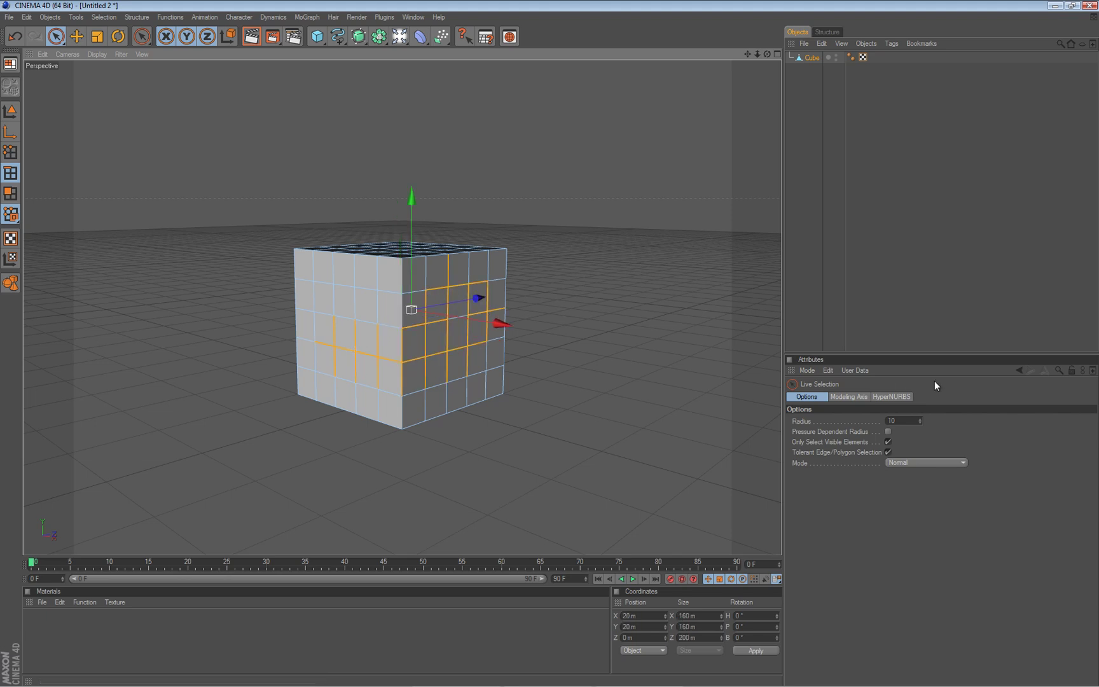
Replace the edge selection using Rectangle Selection over most of the cube's front side face
left_click_drag(324, 310, 331, 353, "alt")
right_click_drag(324, 310, 356, 310, "alt")
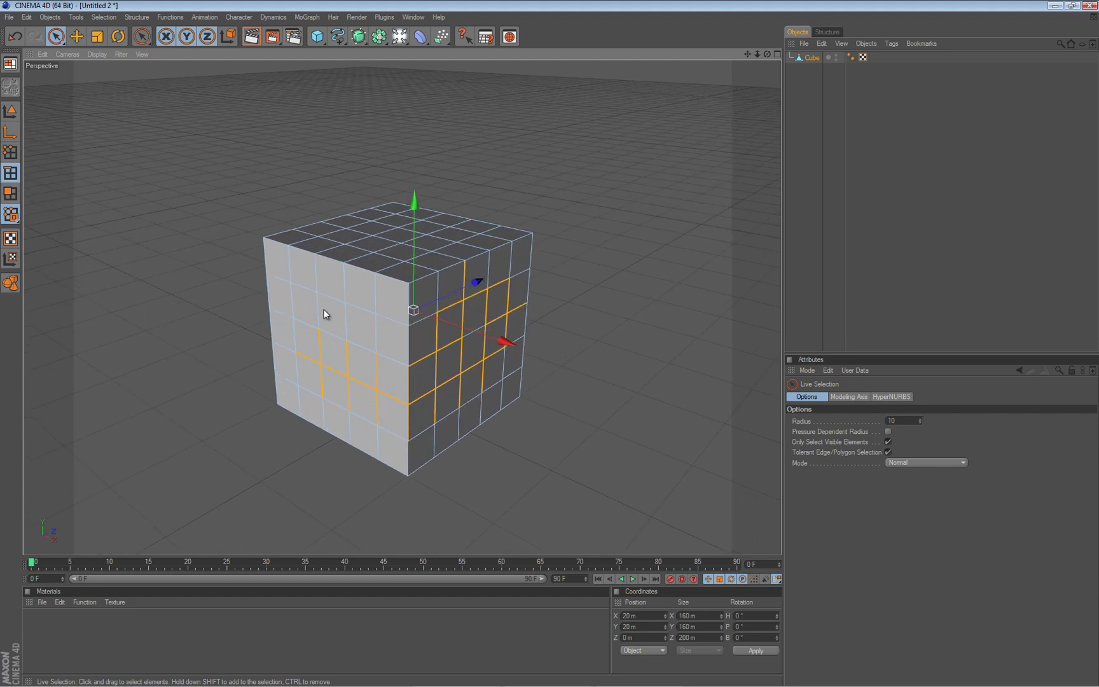
left_click(55, 36)
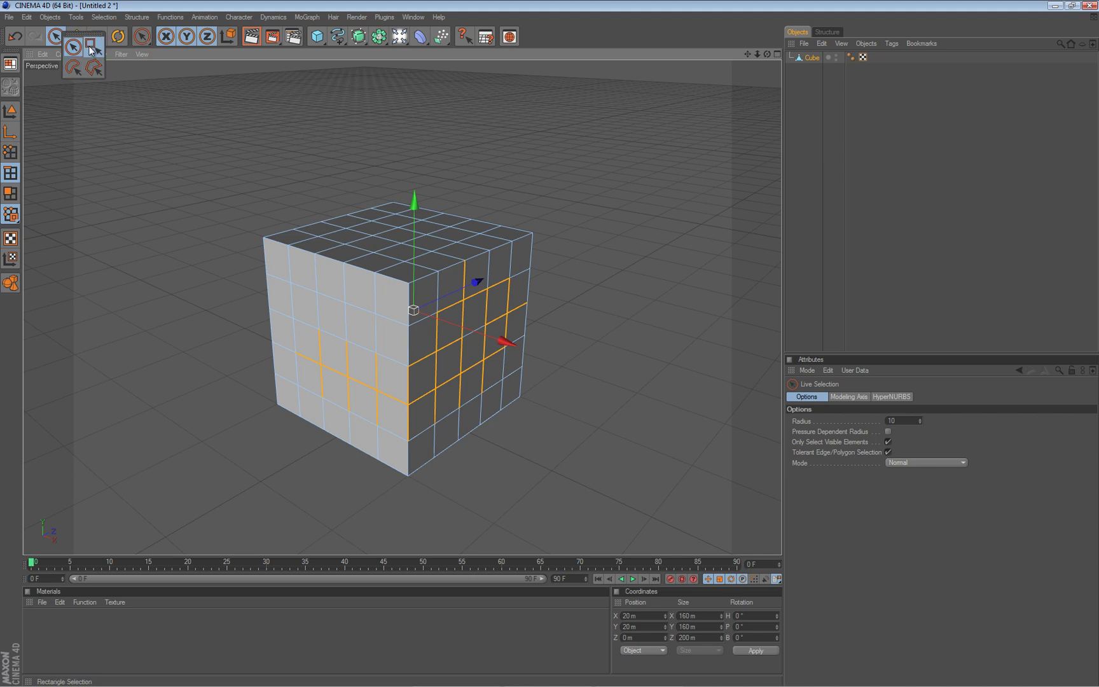
left_click(91, 47)
left_click_drag(170, 194, 441, 412)
Draw a freehand Lasso Selection around edges near the cube's front vertical corner and adjoining side face
left_click(55, 37)
left_click(83, 61)
mouse_move(560, 303)
left_mouse_down()
mouse_move(509, 262)
mouse_move(416, 237)
mouse_move(370, 374)
mouse_move(445, 502)
mouse_move(566, 312)
mouse_move(560, 301)
left_mouse_up()
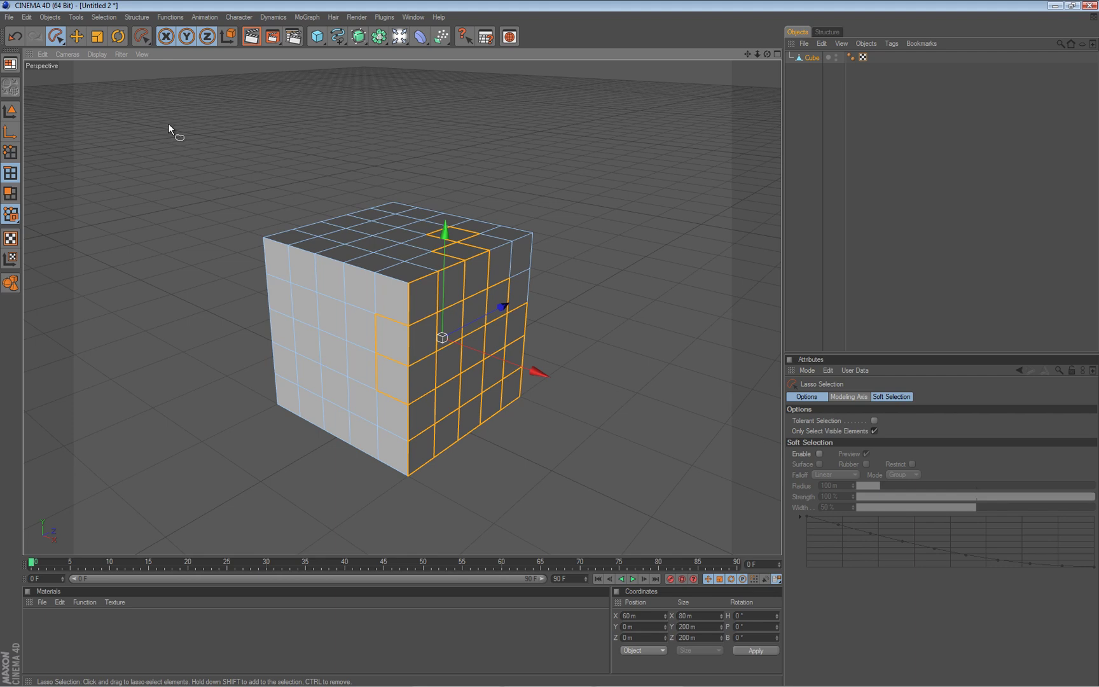
Select edges on the cube's top and sides with a five-cornered Polygon Selection, and deselect everything
left_click_drag(57, 35, 84, 63)
left_click(450, 193)
left_click(317, 253)
left_click(355, 361)
left_click(487, 406)
left_click(520, 262)
left_click(446, 191)
mouse_move(384, 169)
left_mouse_down("alt")
mouse_move(552, 343)
mouse_move(370, 170)
left_mouse_up("alt")
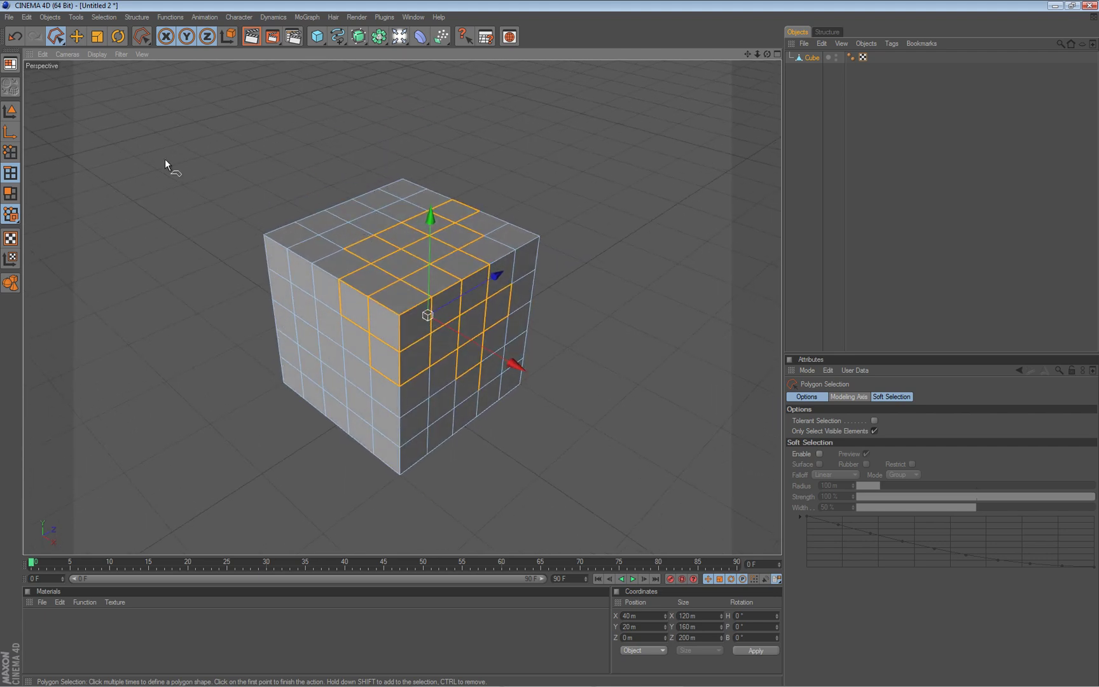
key("ctrl+shift+a")
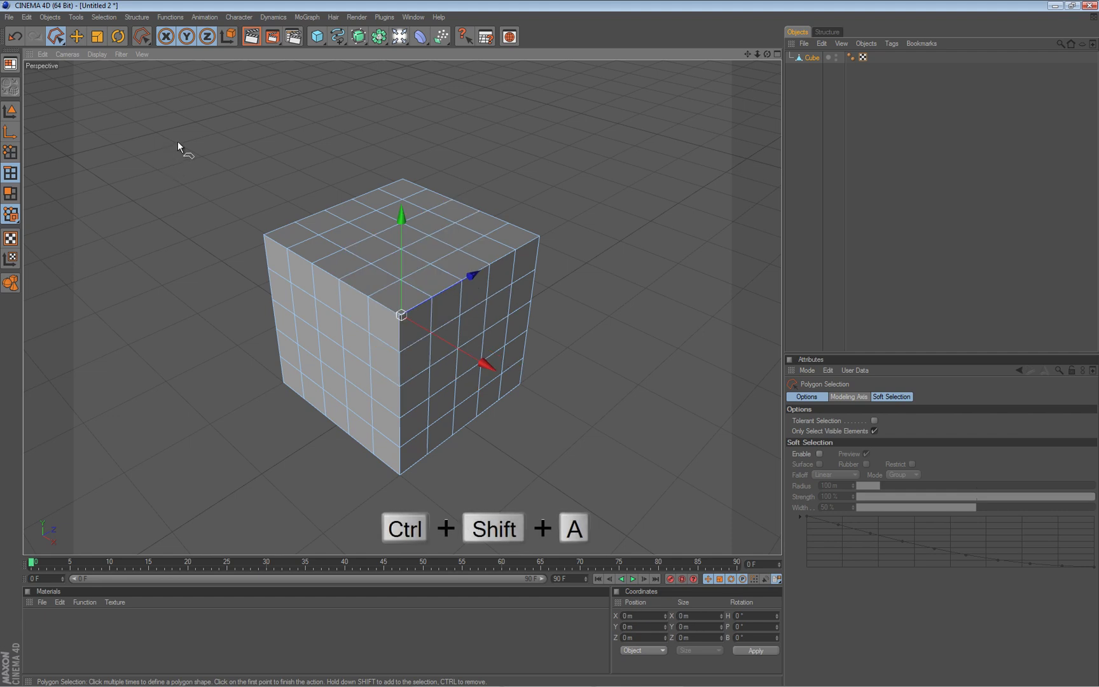
Select one edge segment on the cube's upper rim near the corner and move it with Soft Selection enabled
left_click(79, 40)
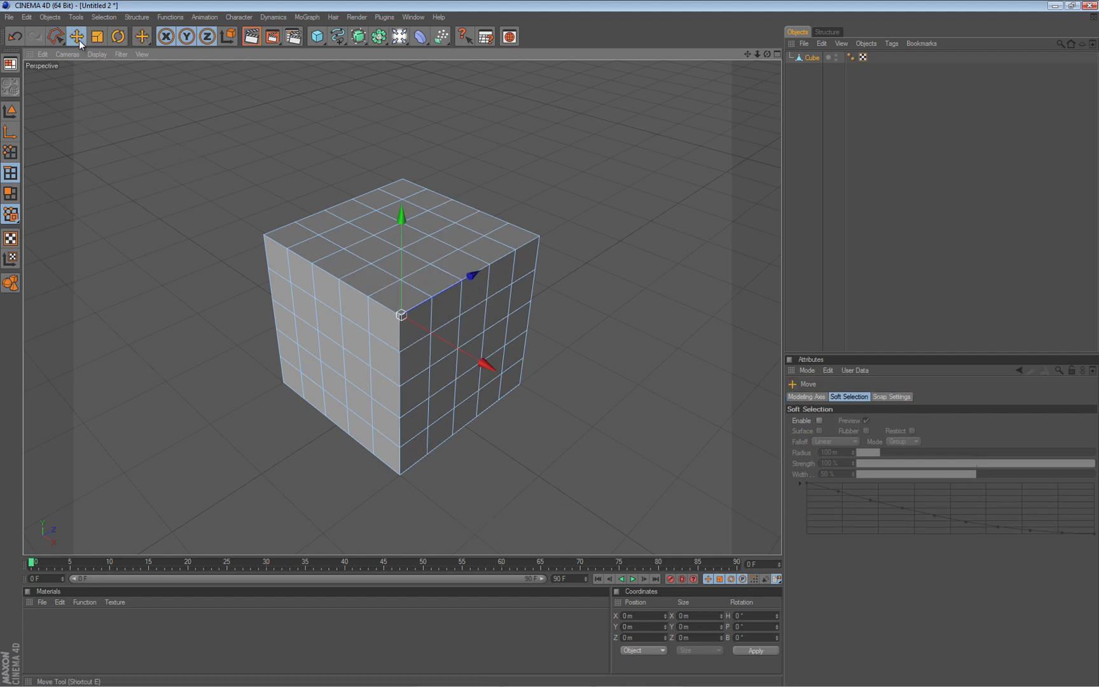
left_click(504, 255)
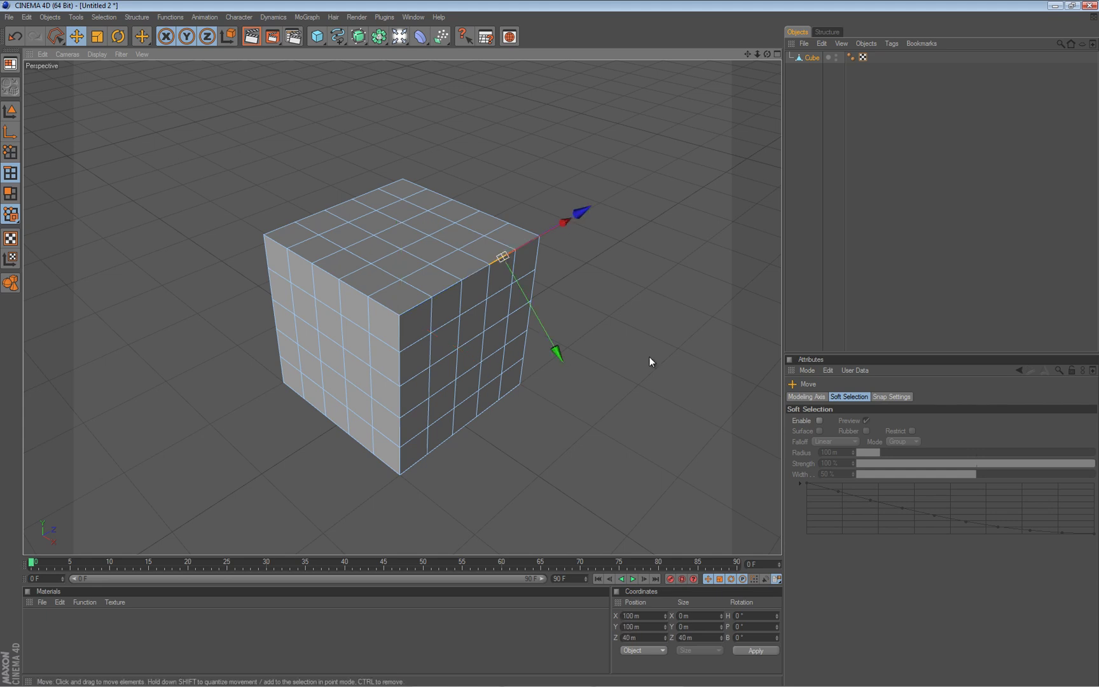
left_click(820, 421)
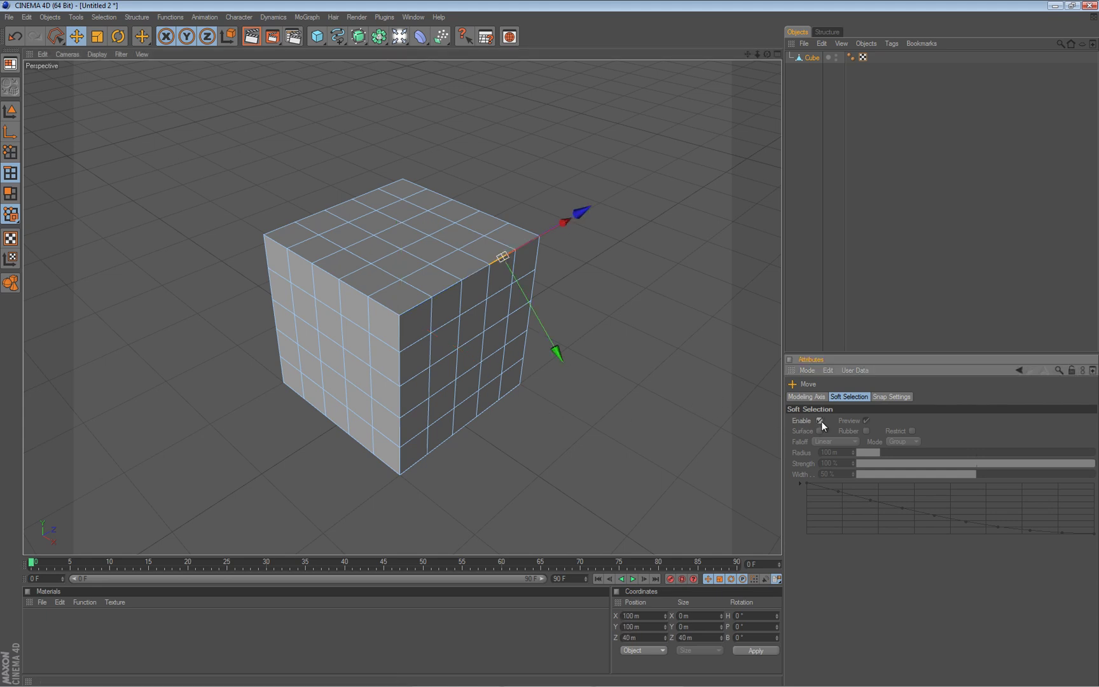
mouse_move(452, 248)
left_mouse_down("alt")
mouse_move(551, 344)
mouse_move(452, 248)
left_mouse_up("alt")
left_click_drag(590, 198, 545, 346)
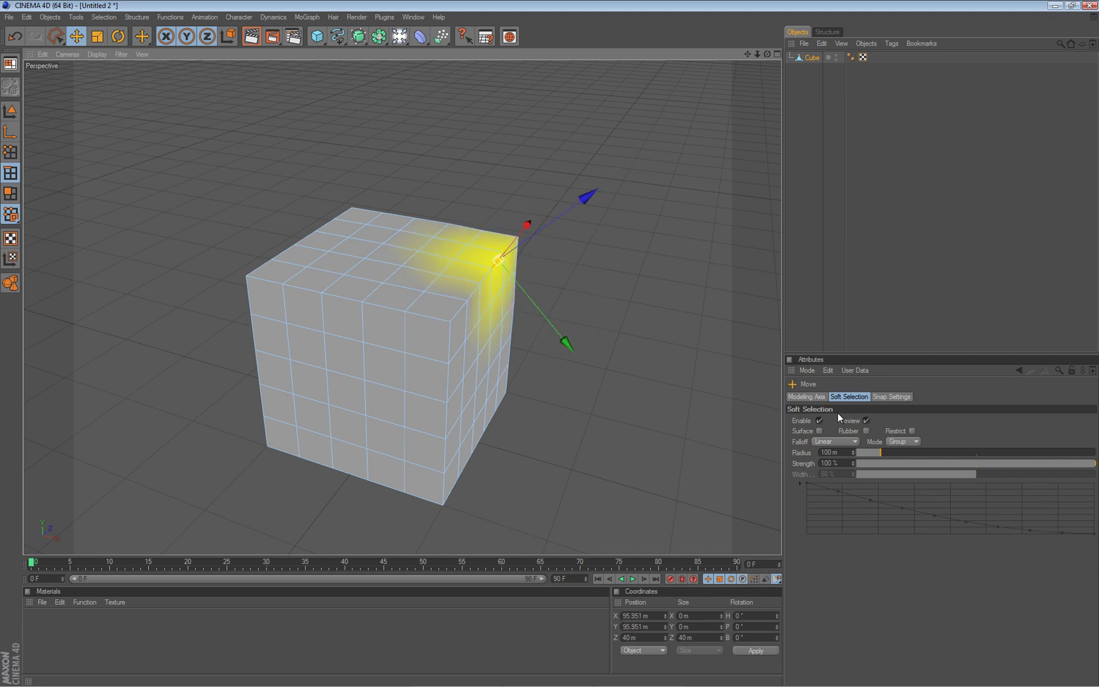
Disable Soft Selection and undo the edge segment's move
left_click(820, 421)
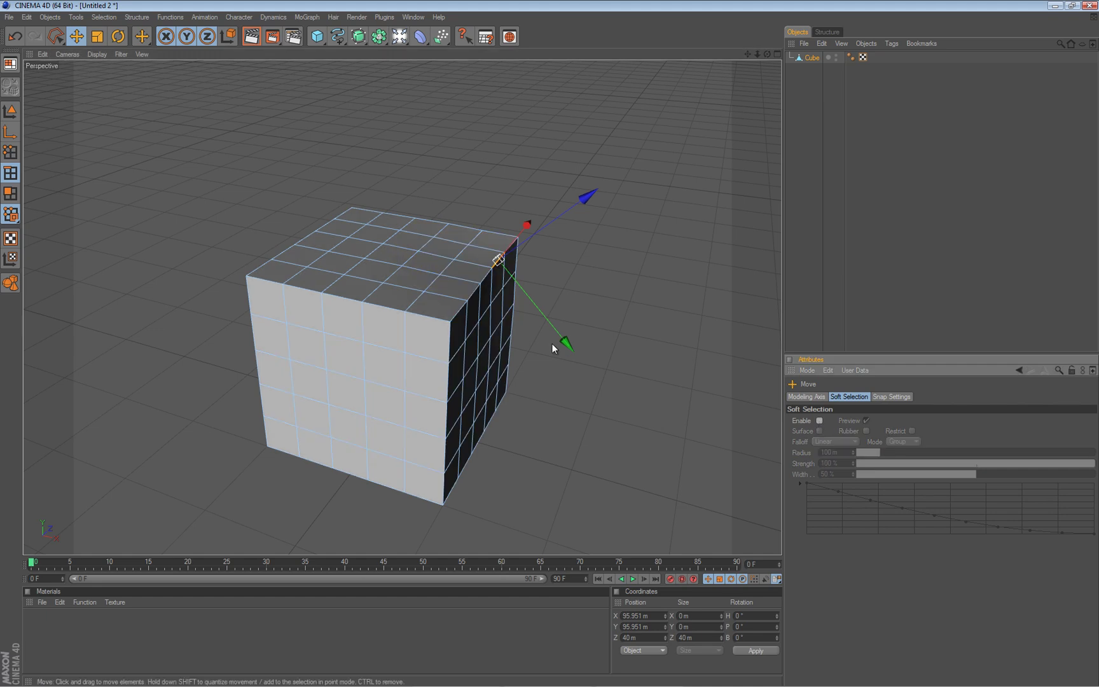
left_click_drag(548, 346, 549, 345, "alt")
middle_click_drag(549, 345, 541, 368, "alt")
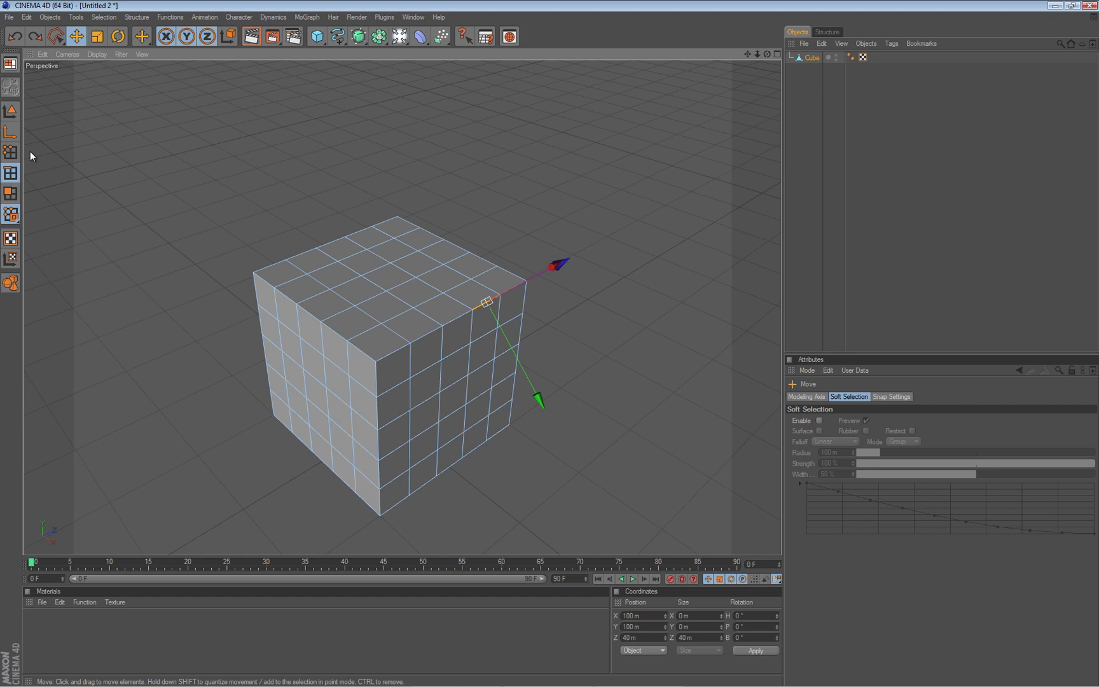
Switch to polygon mode, and detach the Selection commands as a palette docked between the viewport and the object list
left_click(10, 194)
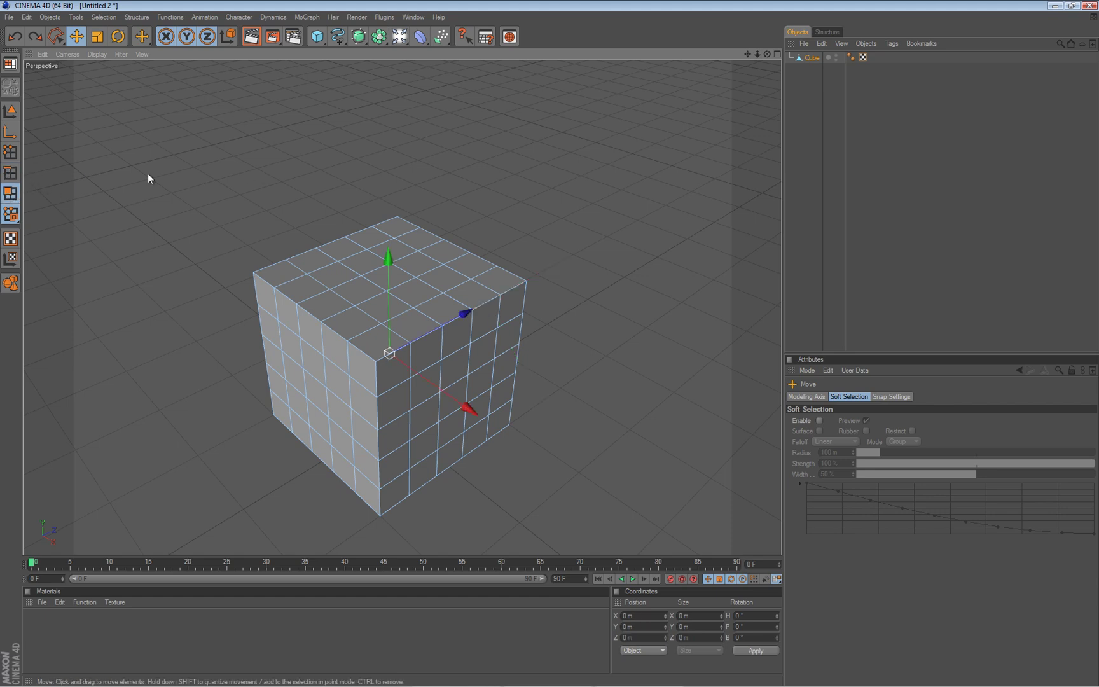
left_click(106, 19)
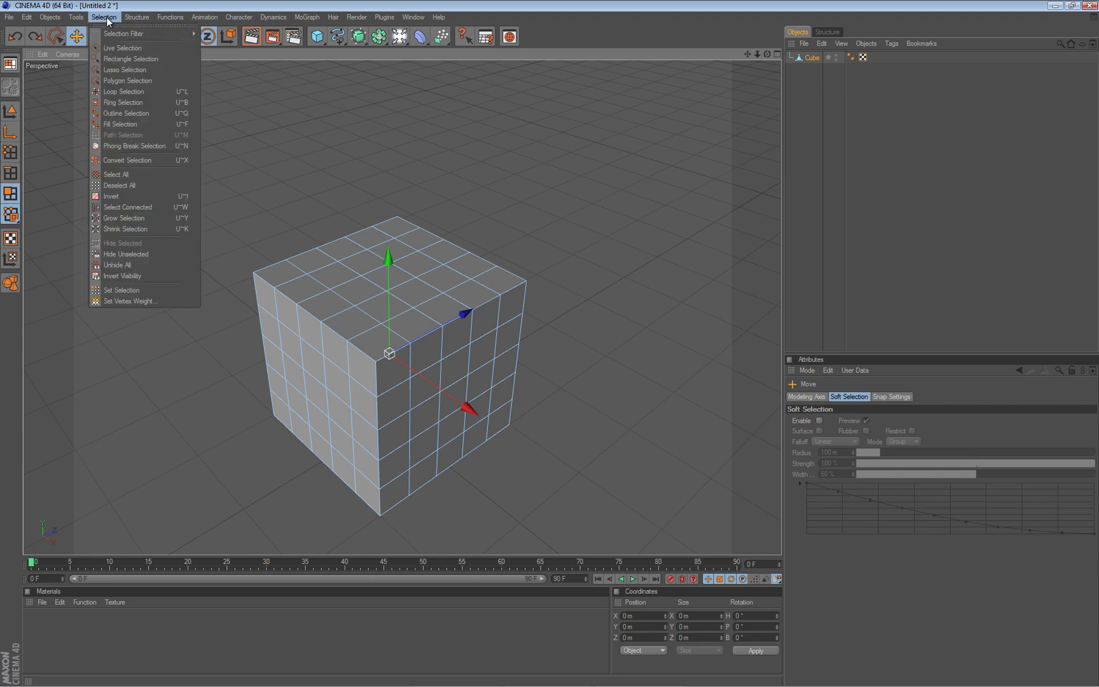
mouse_move(117, 36)
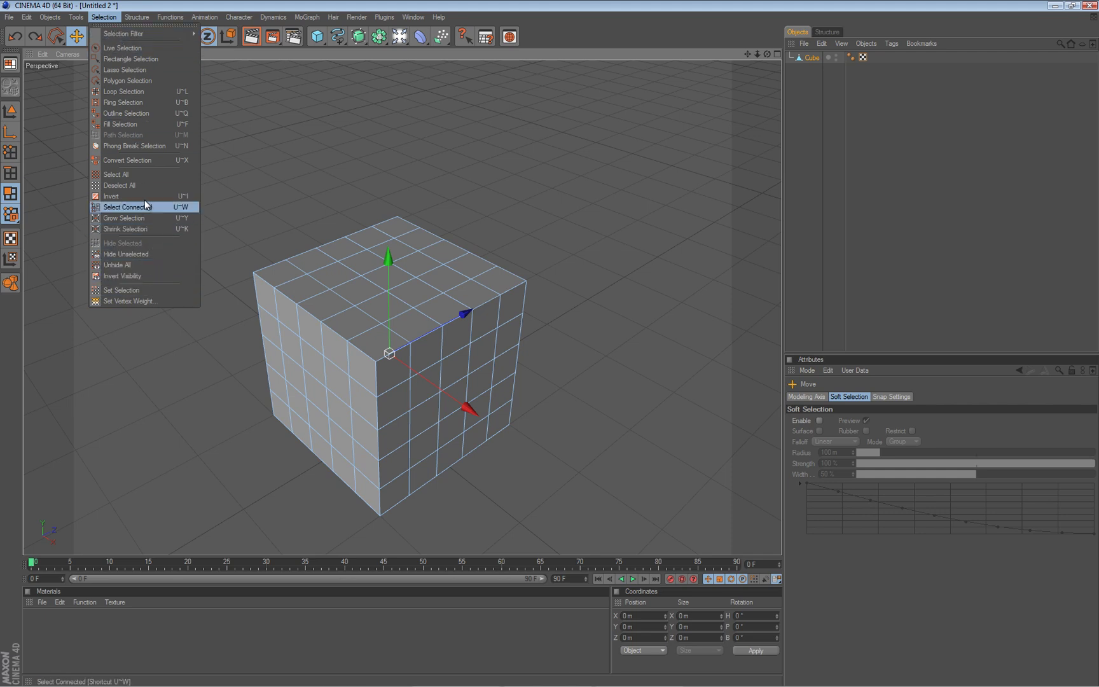
left_click(139, 25)
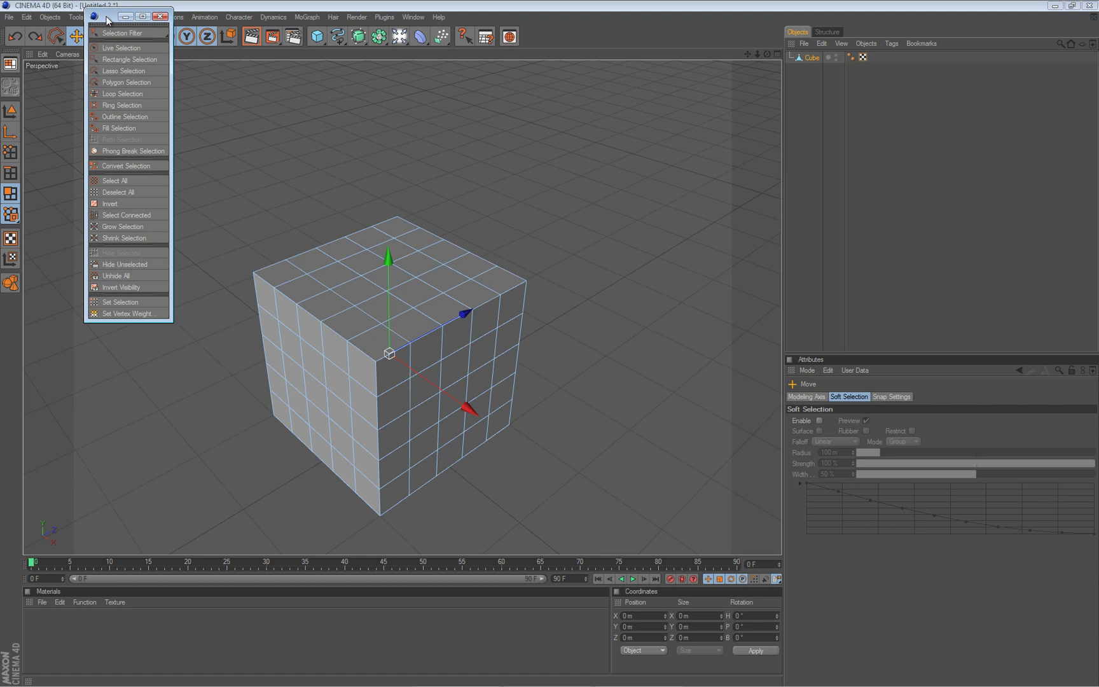
left_click_drag(106, 19, 105, 130)
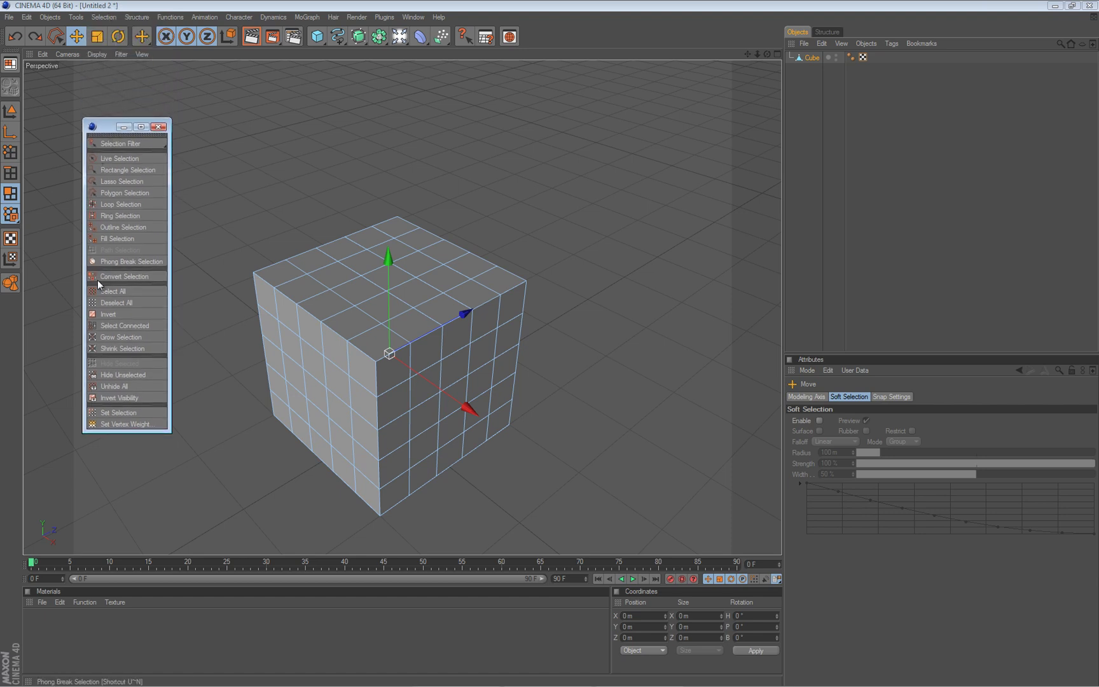
left_click_drag(104, 126, 594, 88)
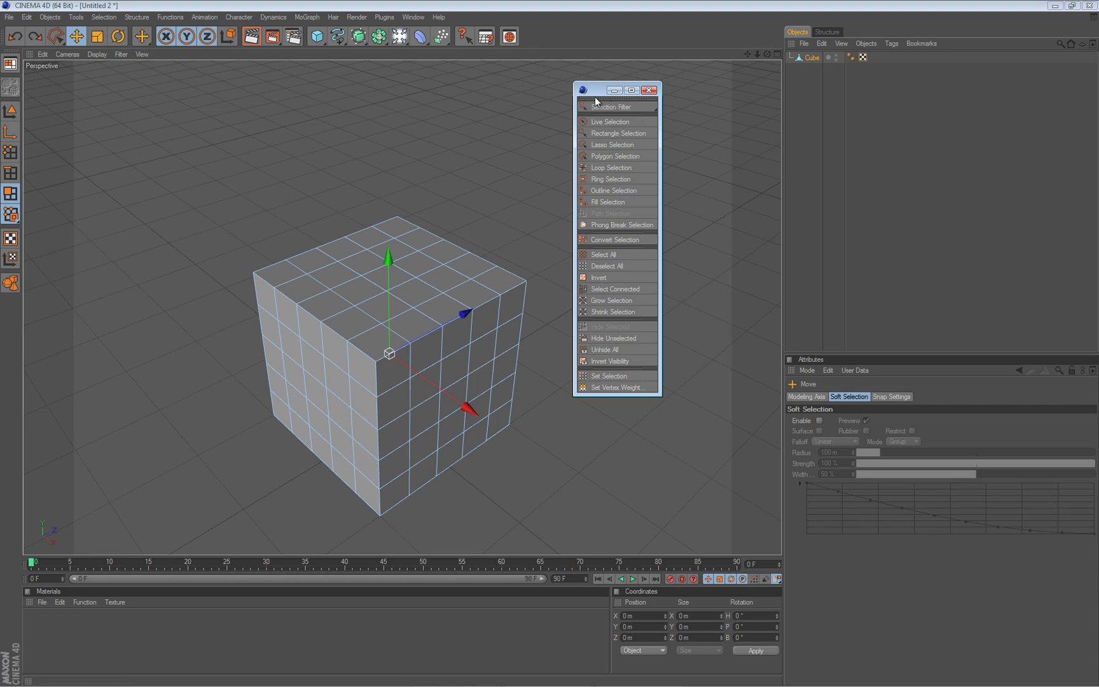
left_click_drag(590, 98, 762, 334)
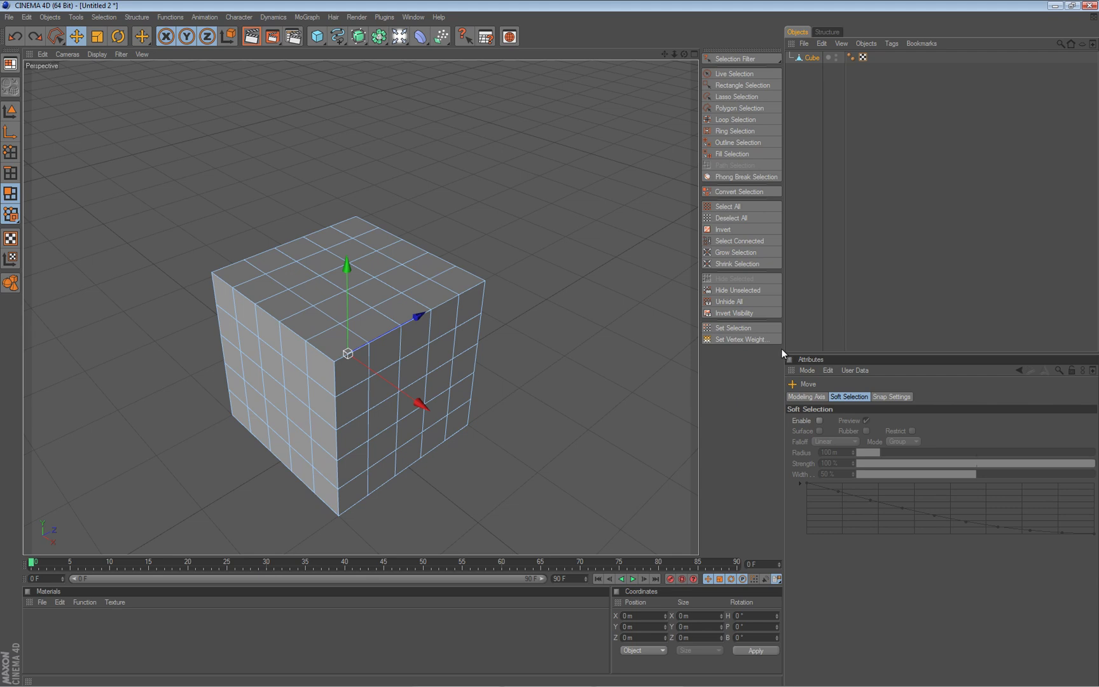
Widen the viewport, and select the cube's middle horizontal band of polygons with Loop Selection
left_click_drag(783, 347, 839, 347)
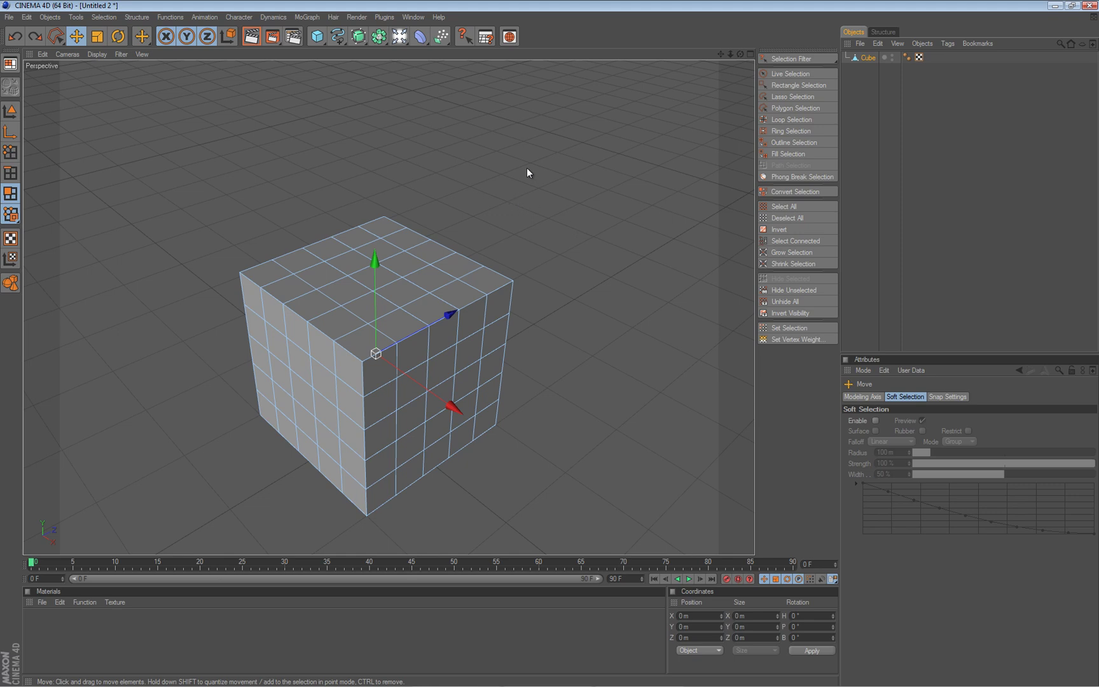
middle_click_drag(549, 341, 550, 340, "alt")
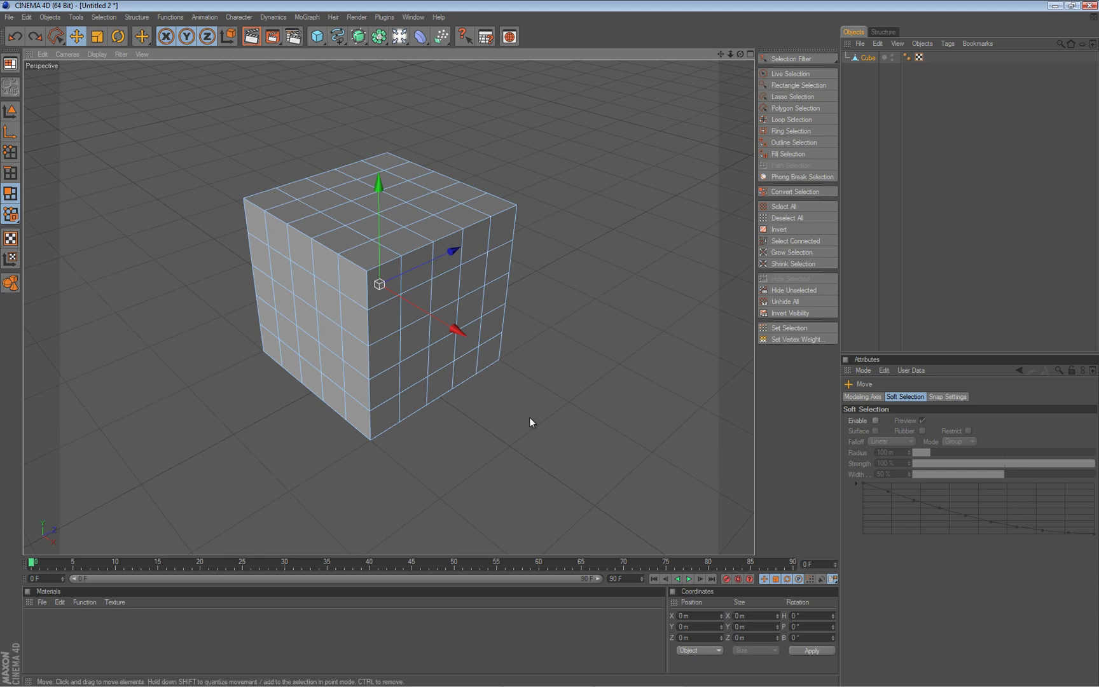
key("u")
left_click(804, 119)
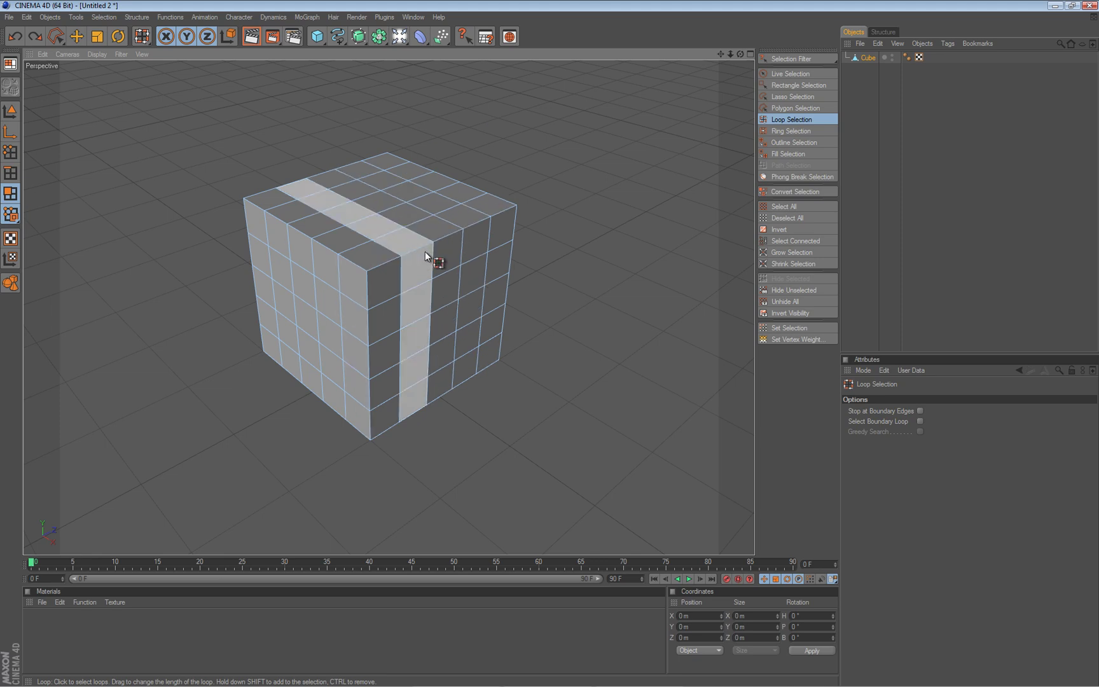
left_click(372, 360)
left_click_drag(336, 346, 552, 351, "alt")
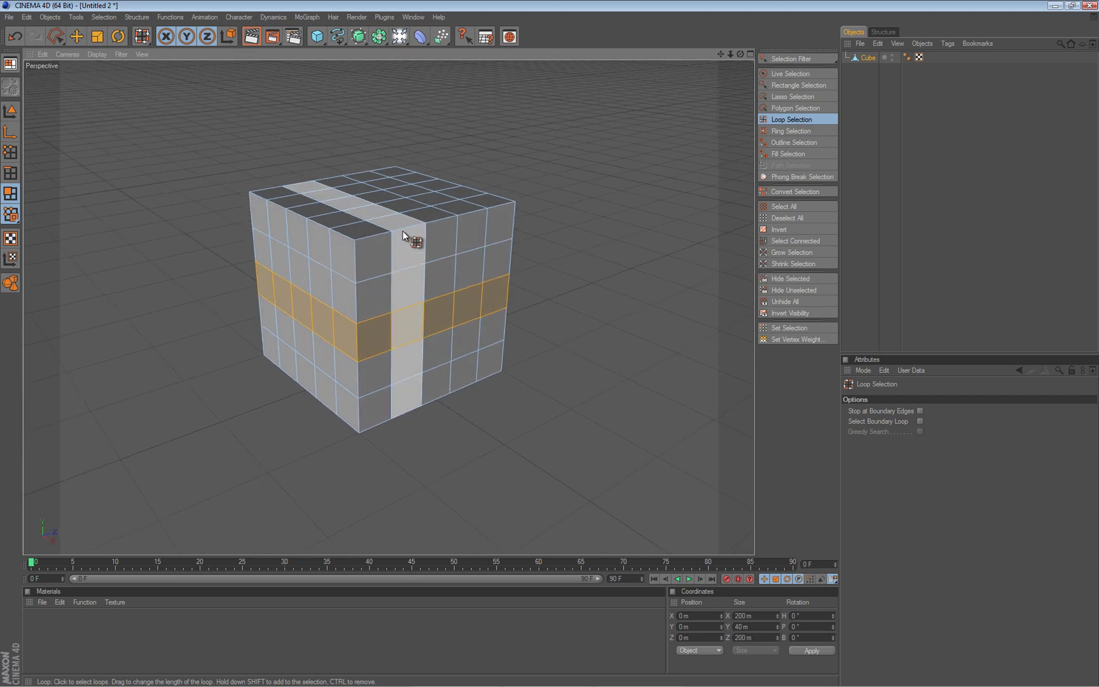
Use Ring Selection to select the second horizontal polygon band from the cube's top and replace it with the middle band
left_click(788, 130)
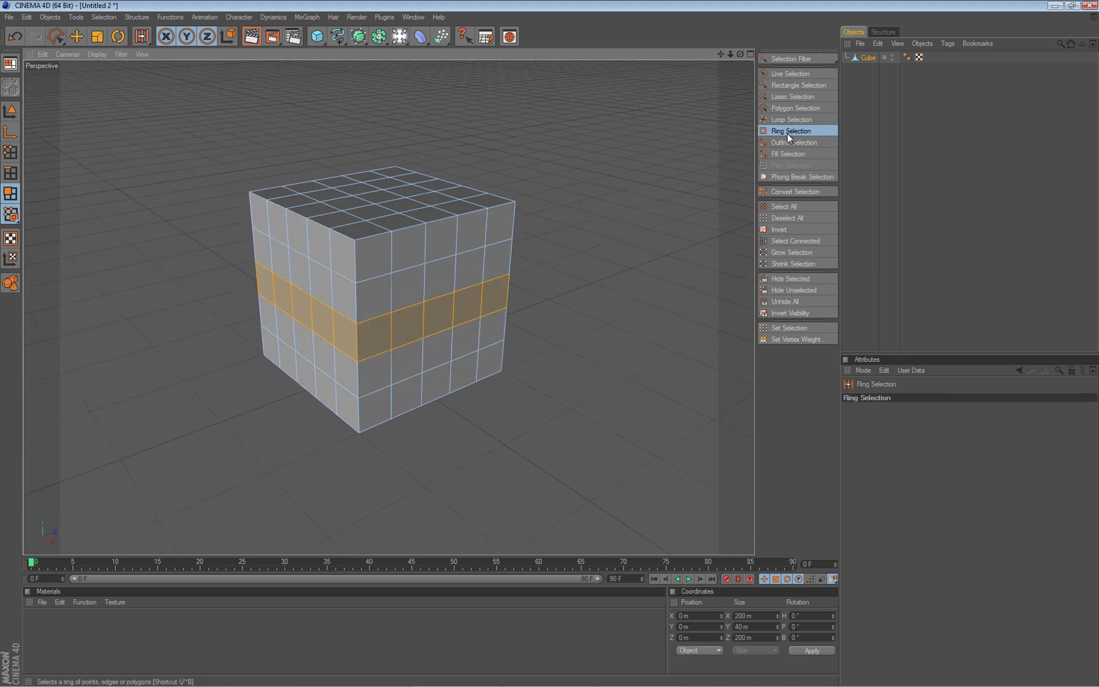
left_click(443, 262)
left_click(385, 295)
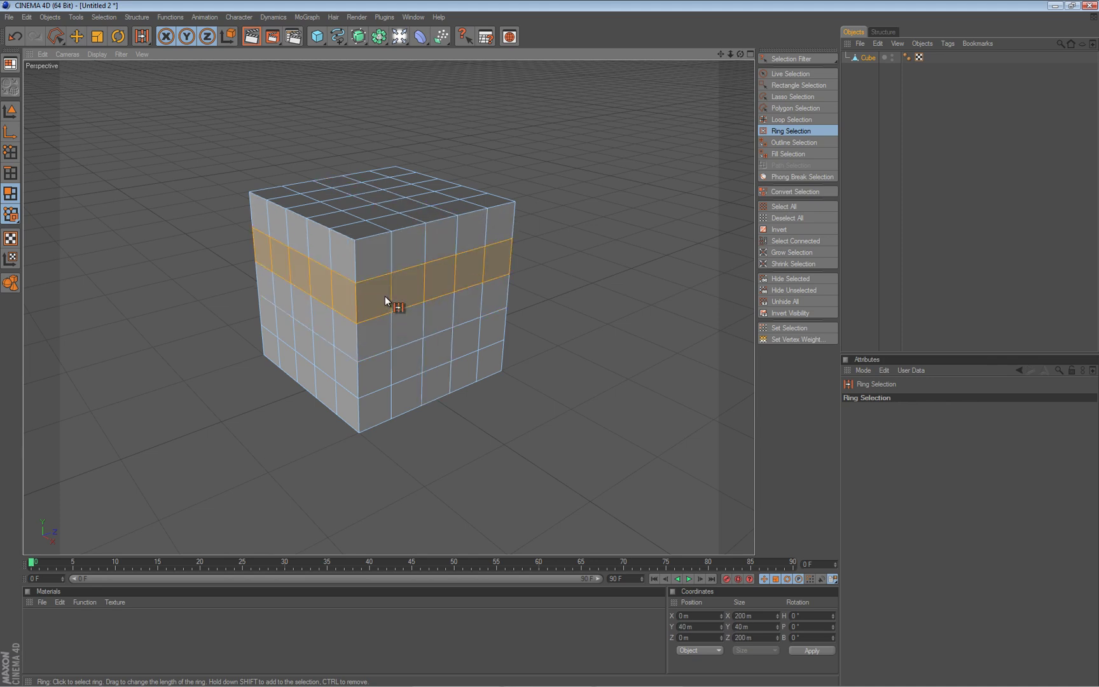
left_click(377, 341)
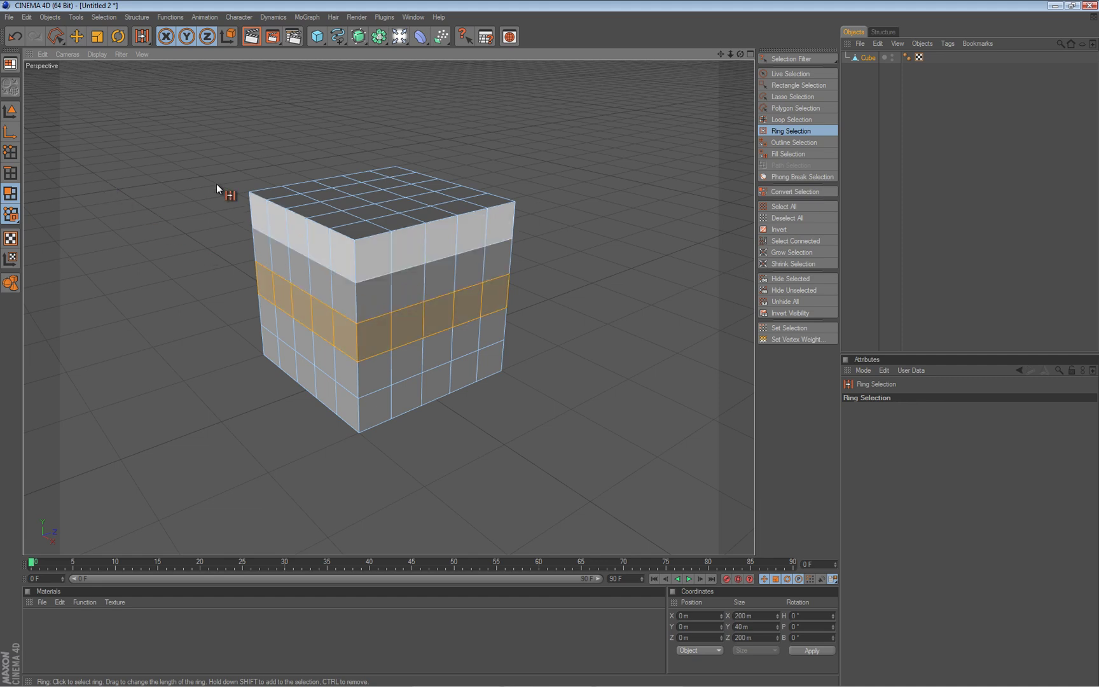
In edge mode, loop-select the horizontal edges above the cube's middle band, and ring-select the vertical edges of that band
key("Return")
key("Return")
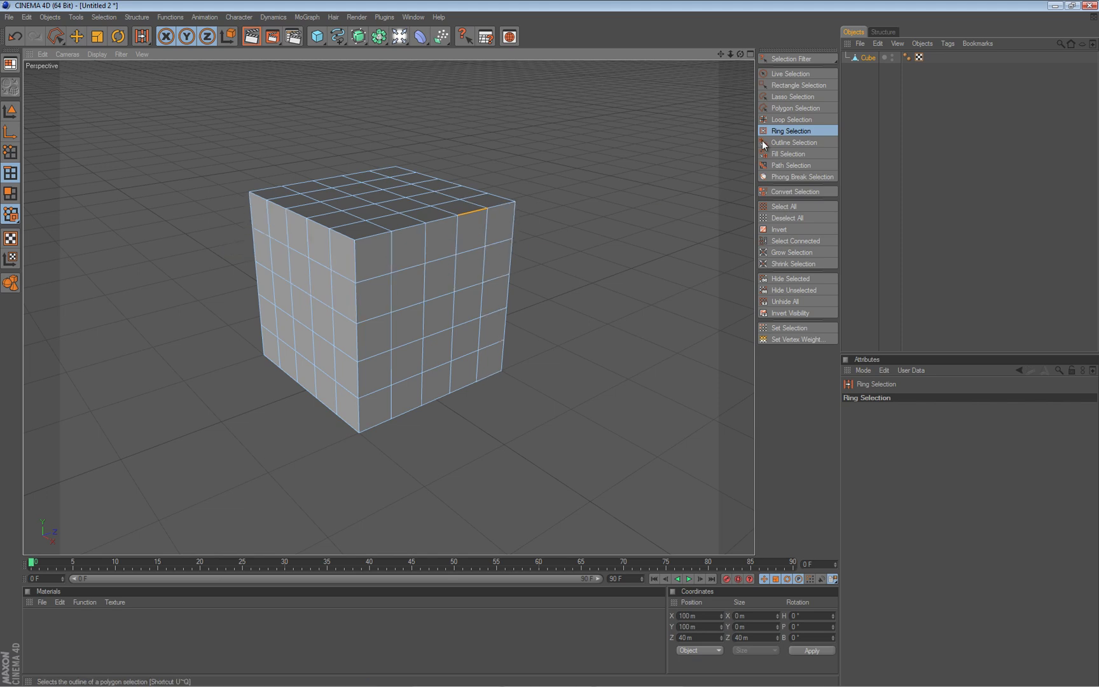
left_click(783, 119)
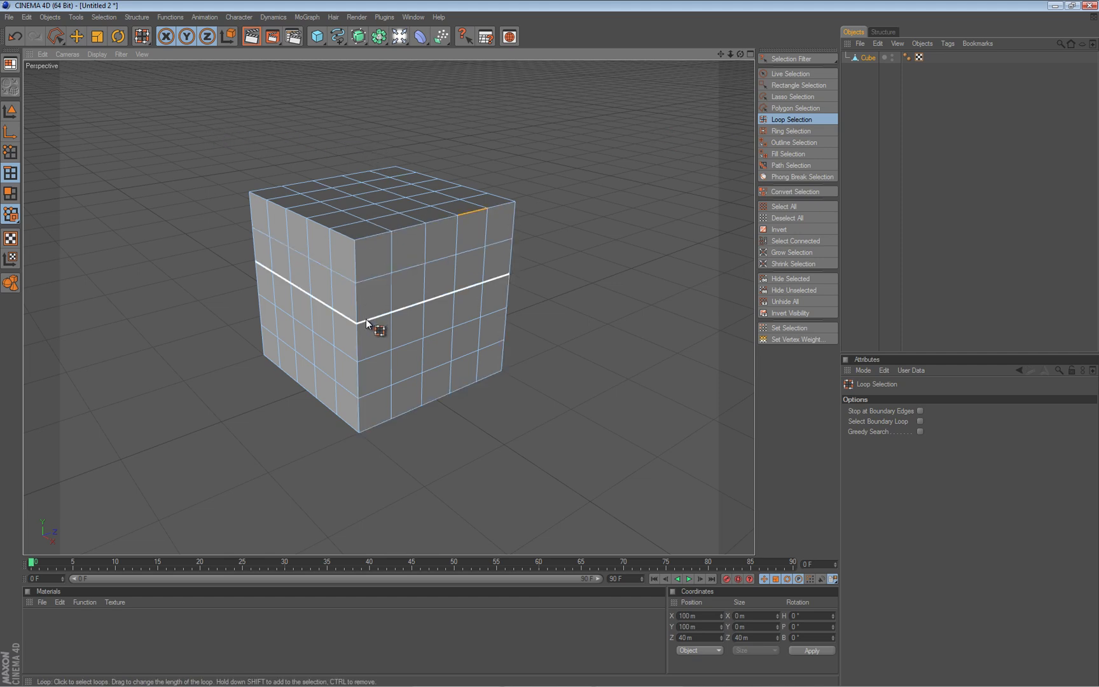
left_click(432, 298)
left_click(802, 131)
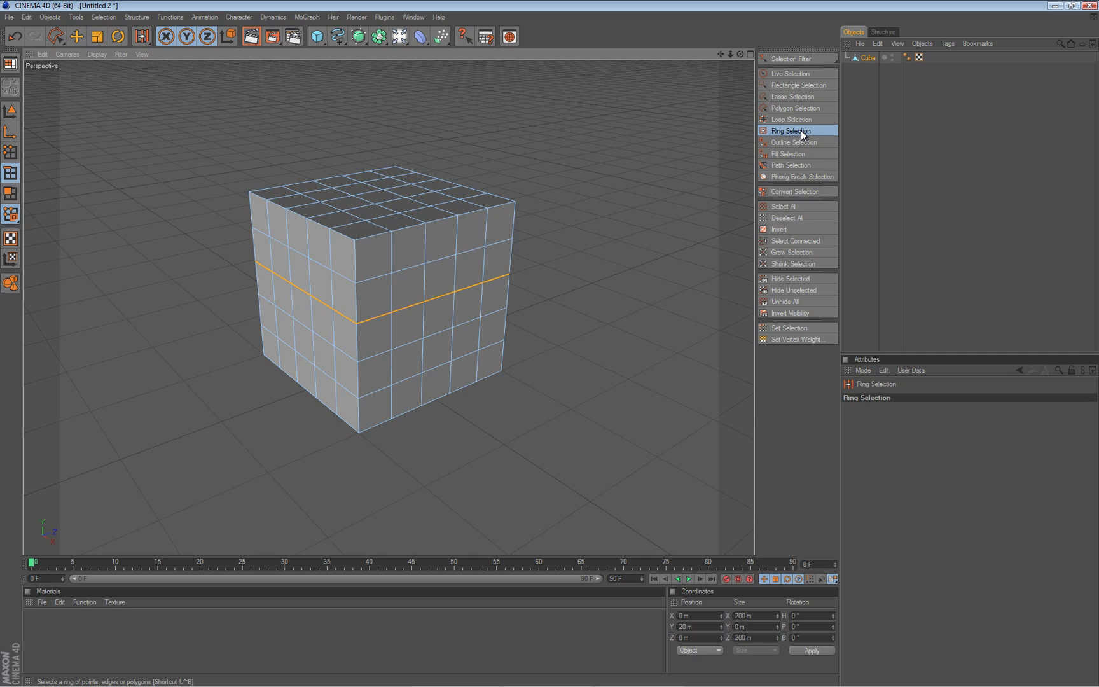
left_click(388, 326)
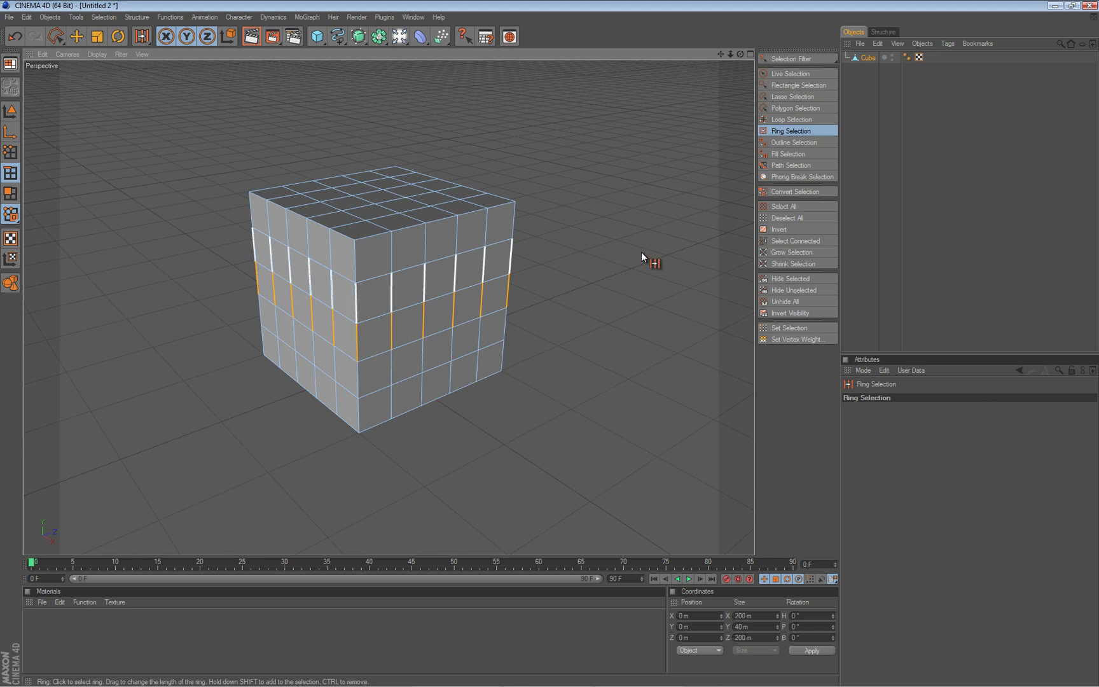
Select the outline edges of the cube's middle polygon band with Outline Selection, and clear the edge selection
left_click(792, 120)
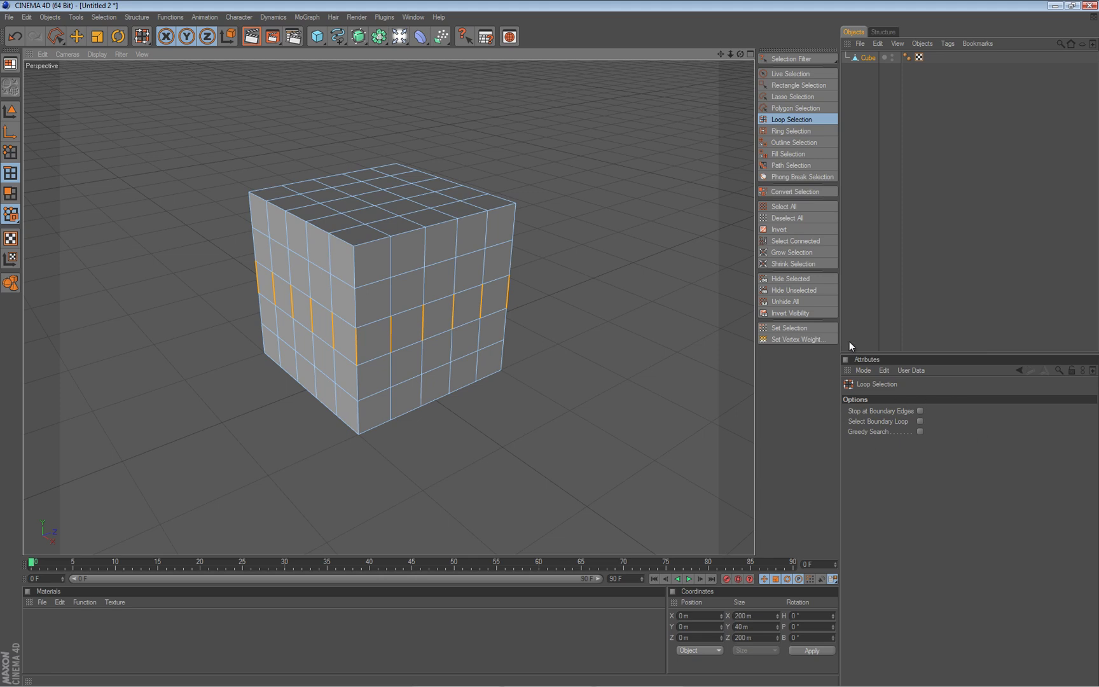
left_click_drag(456, 172, 573, 274, "alt")
left_click(777, 144)
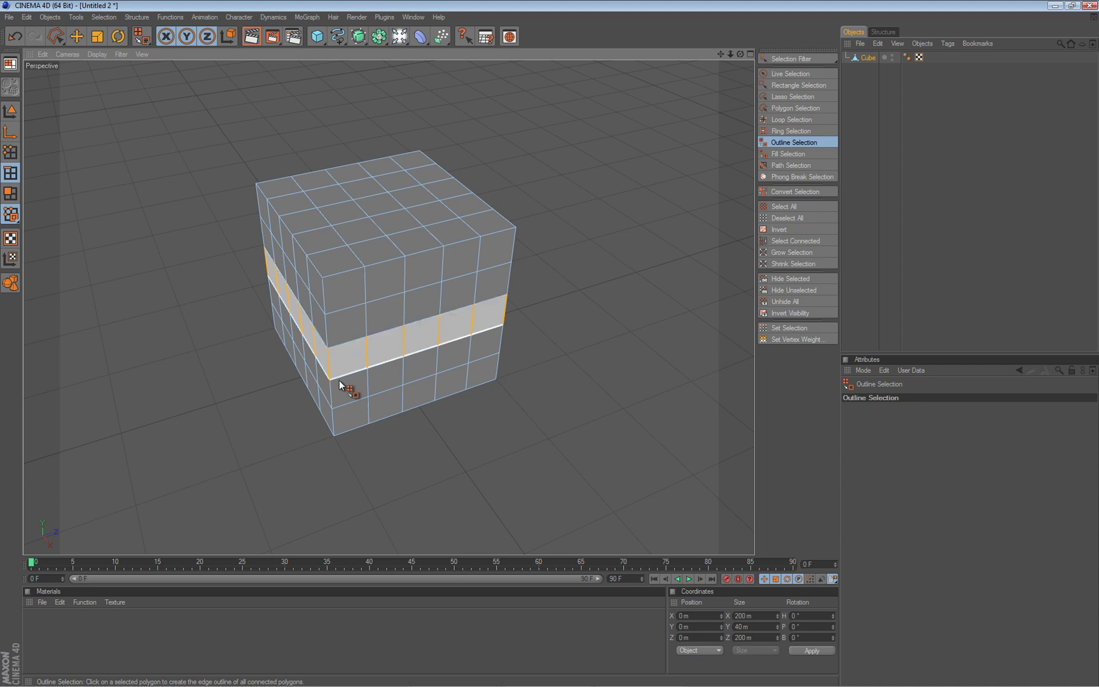
left_click(372, 334)
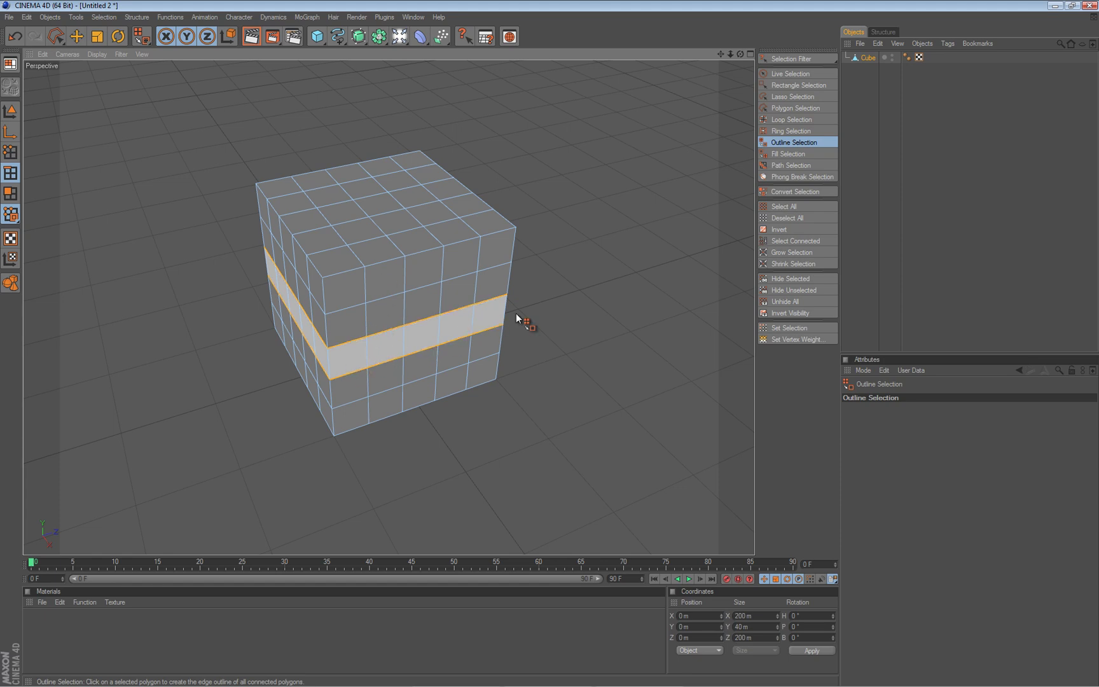
mouse_move(553, 343)
left_mouse_down("alt")
mouse_move(538, 348)
mouse_move(557, 349)
left_mouse_up("alt")
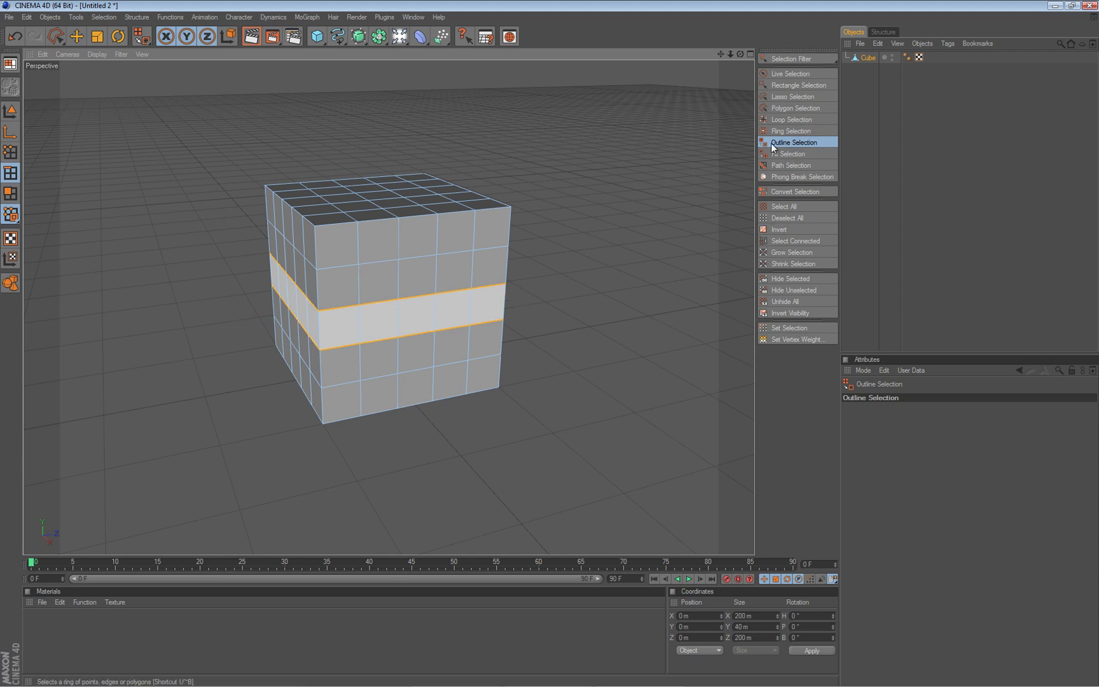
left_click(125, 137)
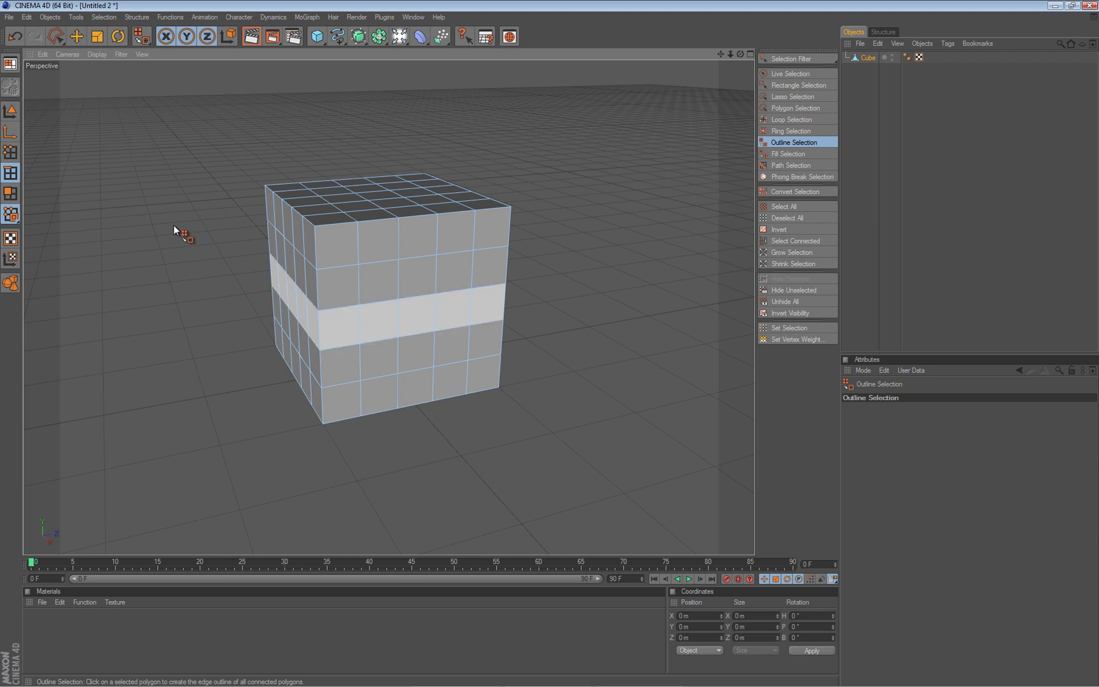
Switch to polygon mode, and select the cube's two uppermost horizontal polygon bands with Loop Selection
key("e")
left_click_drag(285, 262, 551, 342, "alt")
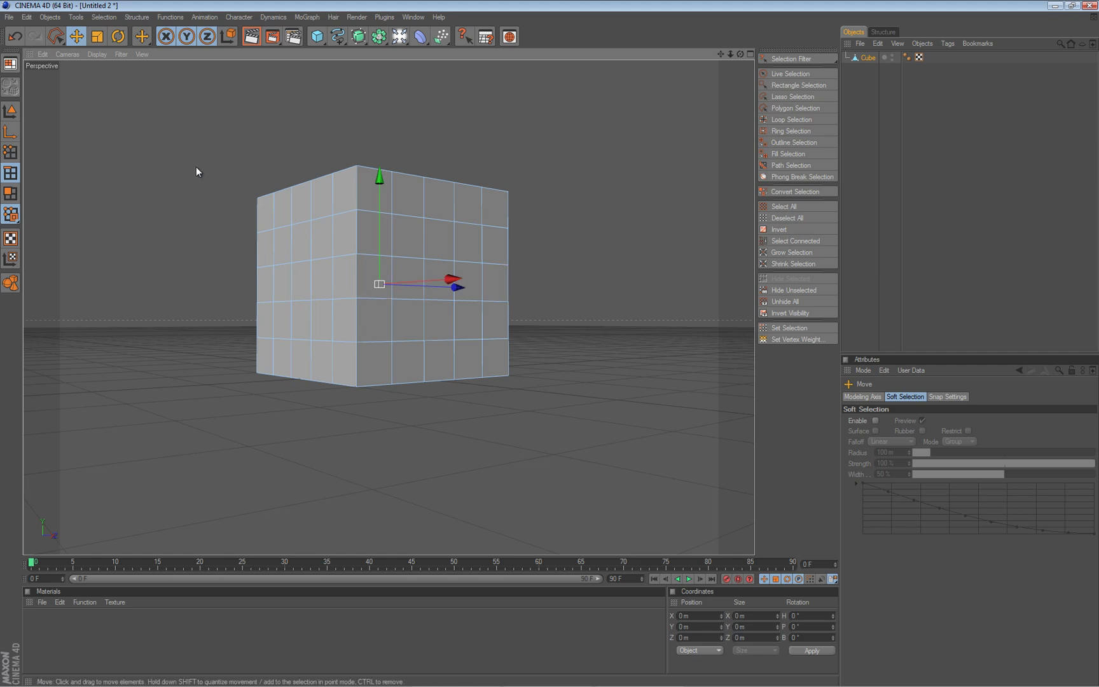
left_click_drag(194, 162, 548, 345, "alt")
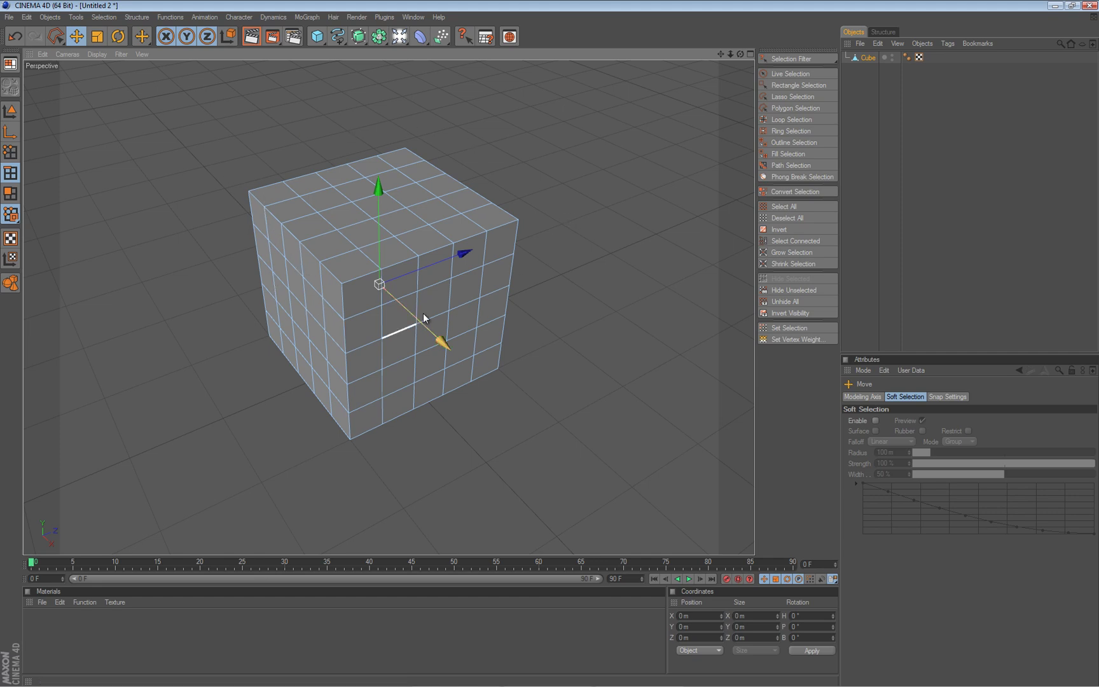
left_click(10, 193)
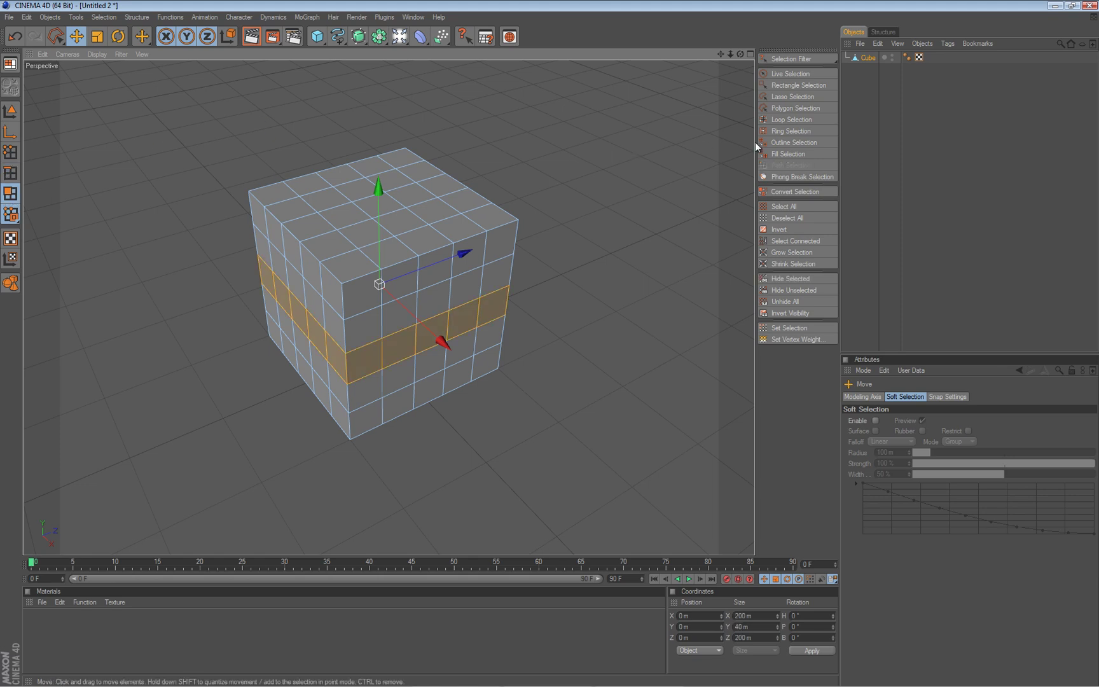
left_click(787, 121)
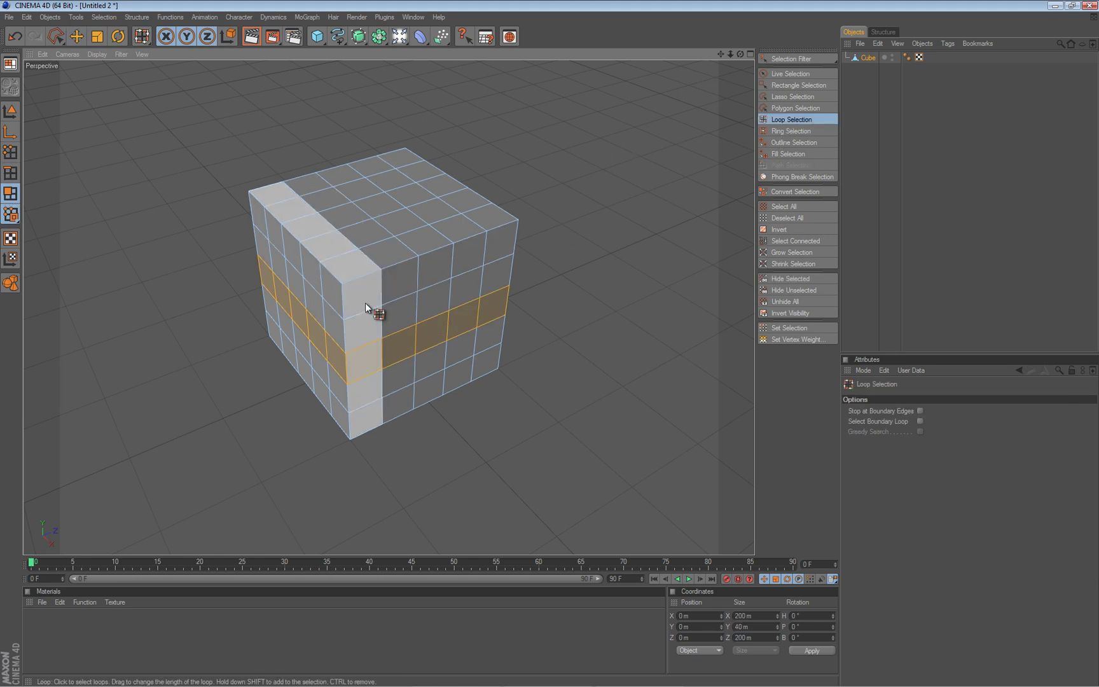
left_click(346, 338)
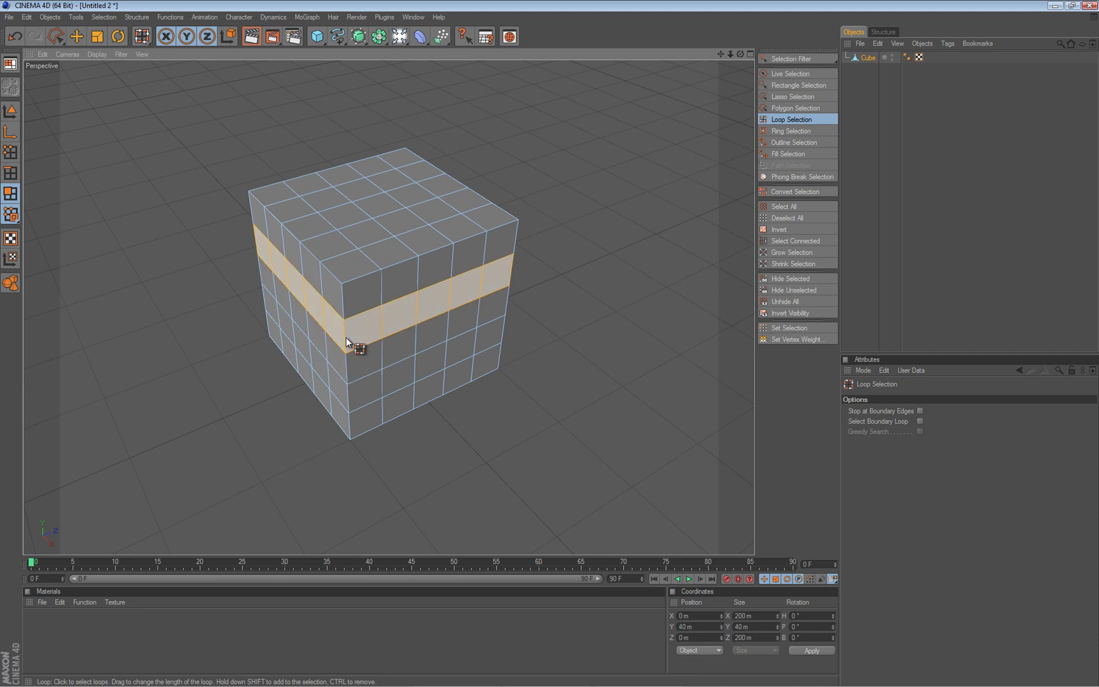
left_click(376, 290, "shift")
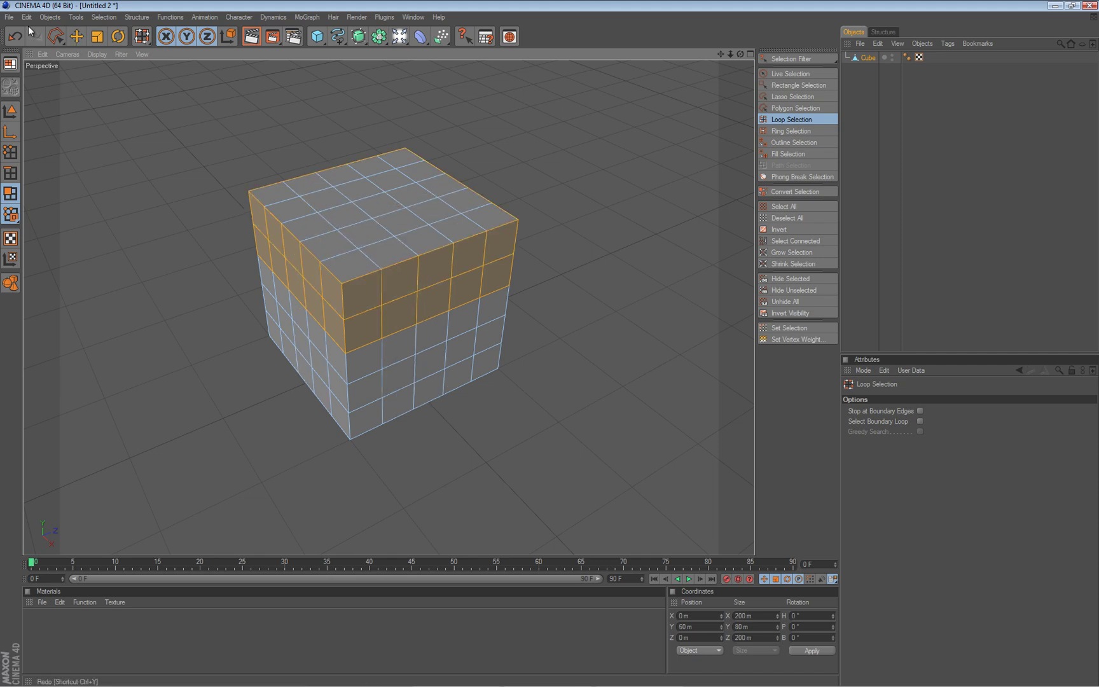
Add all polygons of the cube's top face to the selection with Live Selection, and deselect everything
left_click_drag(65, 40, 73, 46)
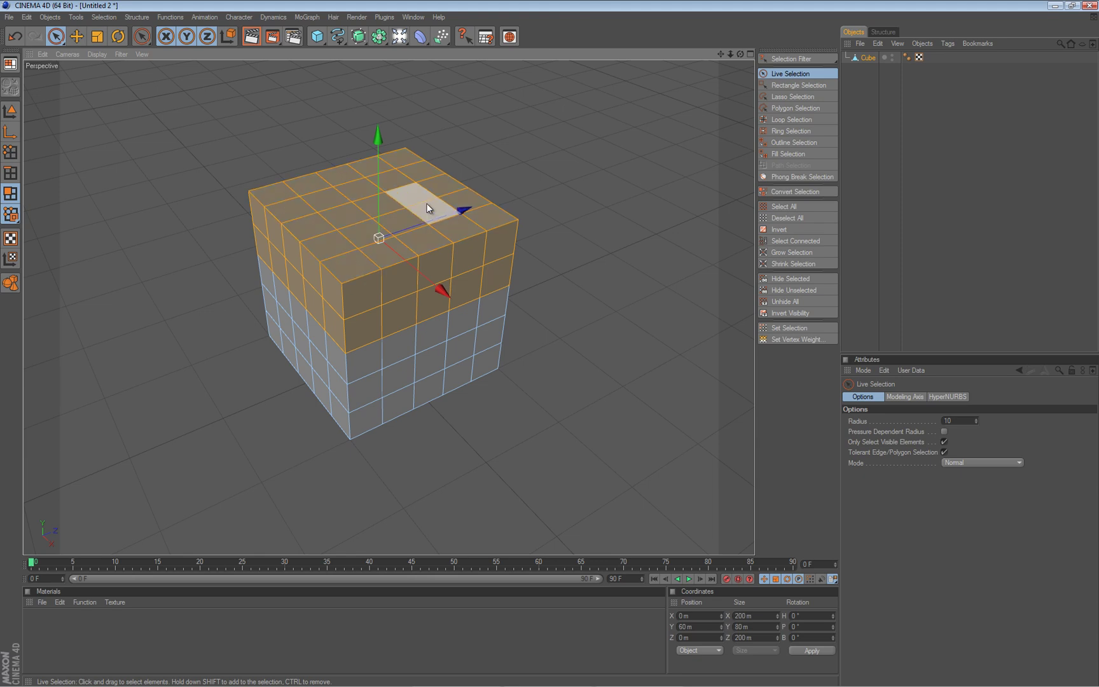
left_click_drag(550, 346, 549, 344, "alt")
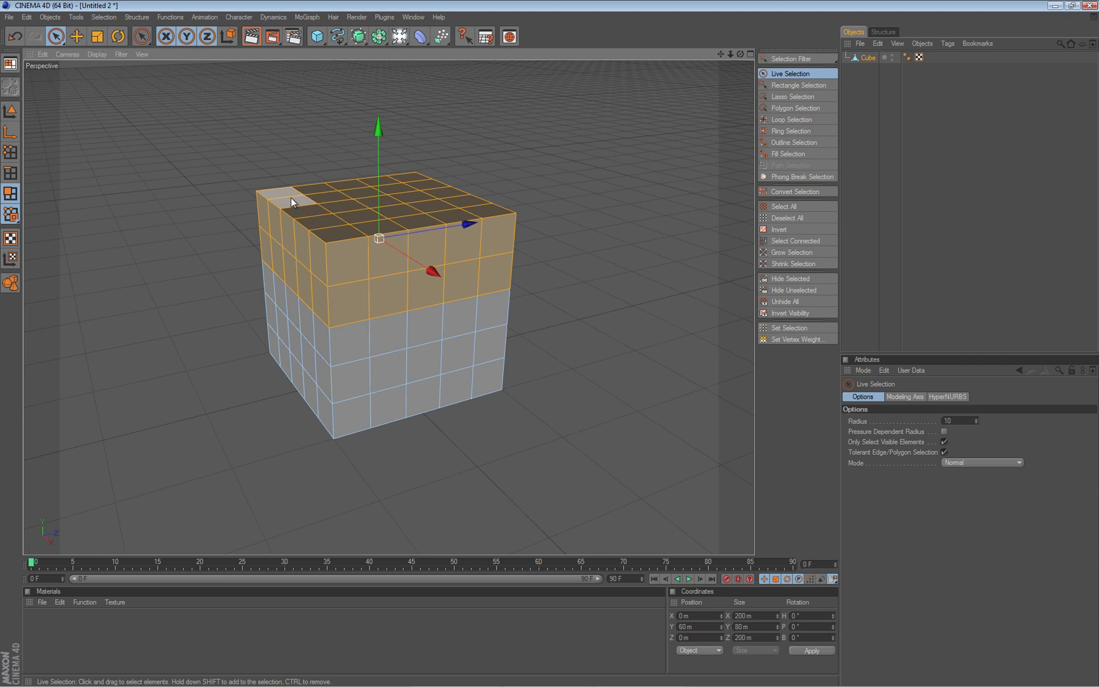
left_click(91, 144)
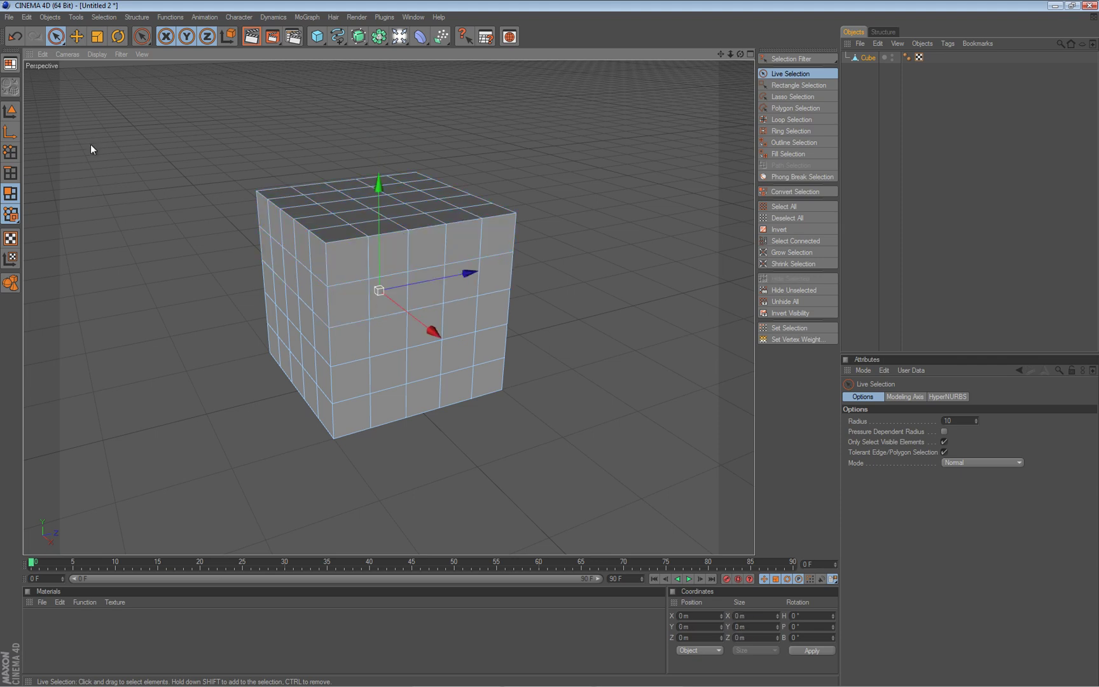
Switch to edge mode, and loop-select the horizontal edges between the cube's second and third bands from the top
left_click(11, 172)
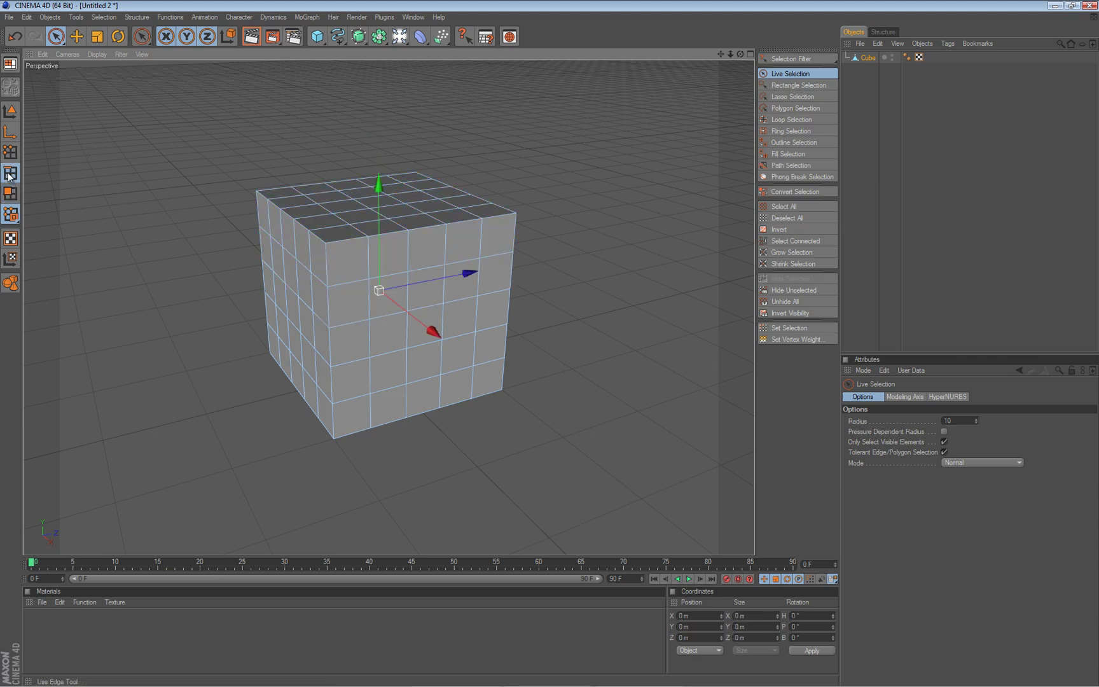
left_click(792, 119)
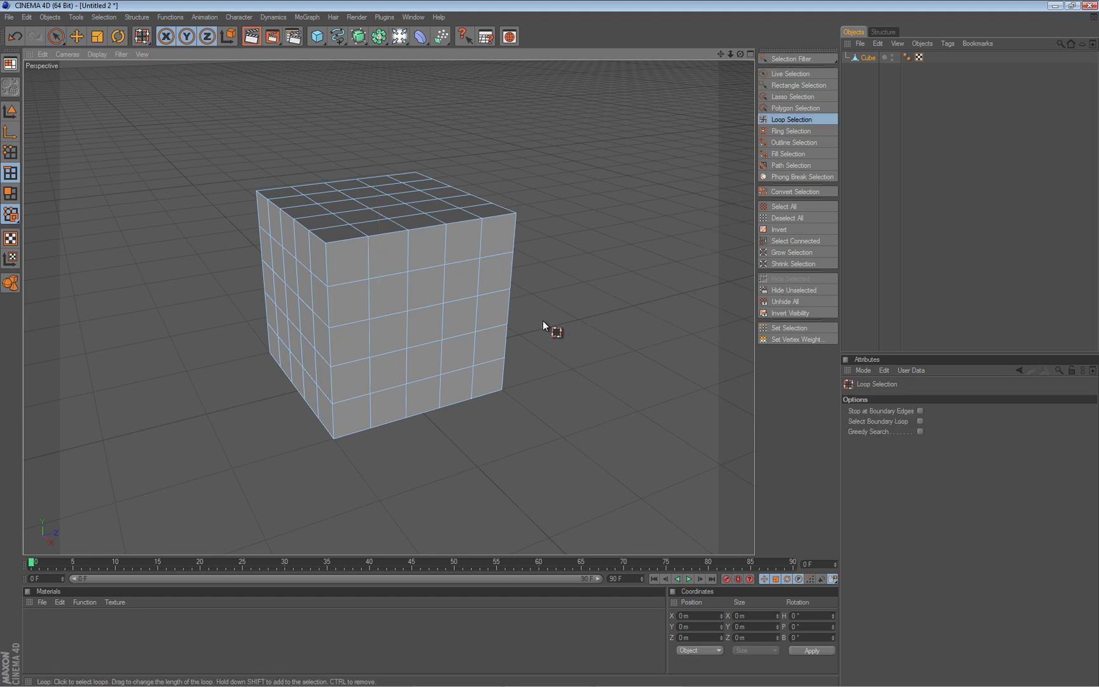
left_click(350, 325)
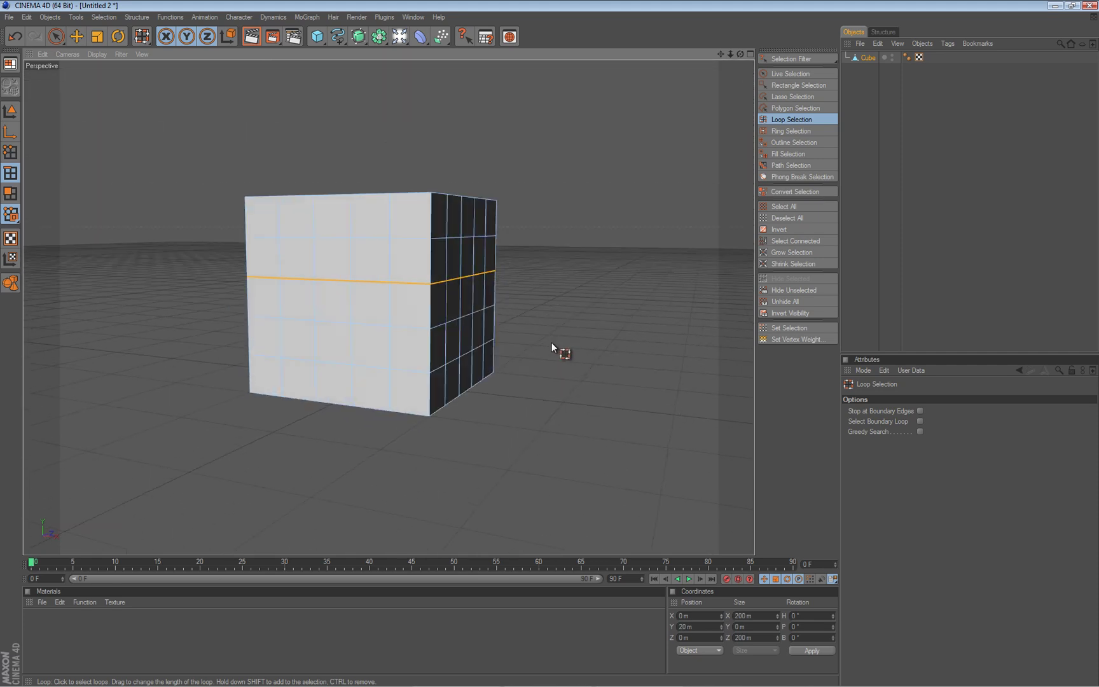
left_click_drag(552, 342, 551, 344, "alt")
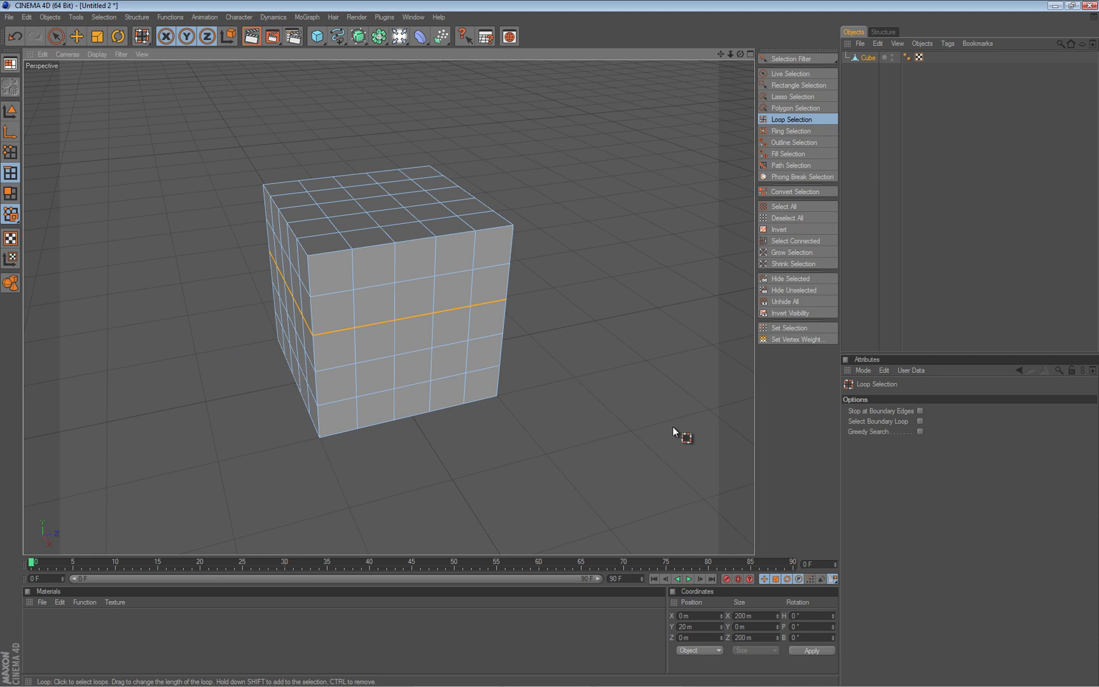
Select all polygons above the horizontal edge loop with Fill Selection
left_click(788, 154)
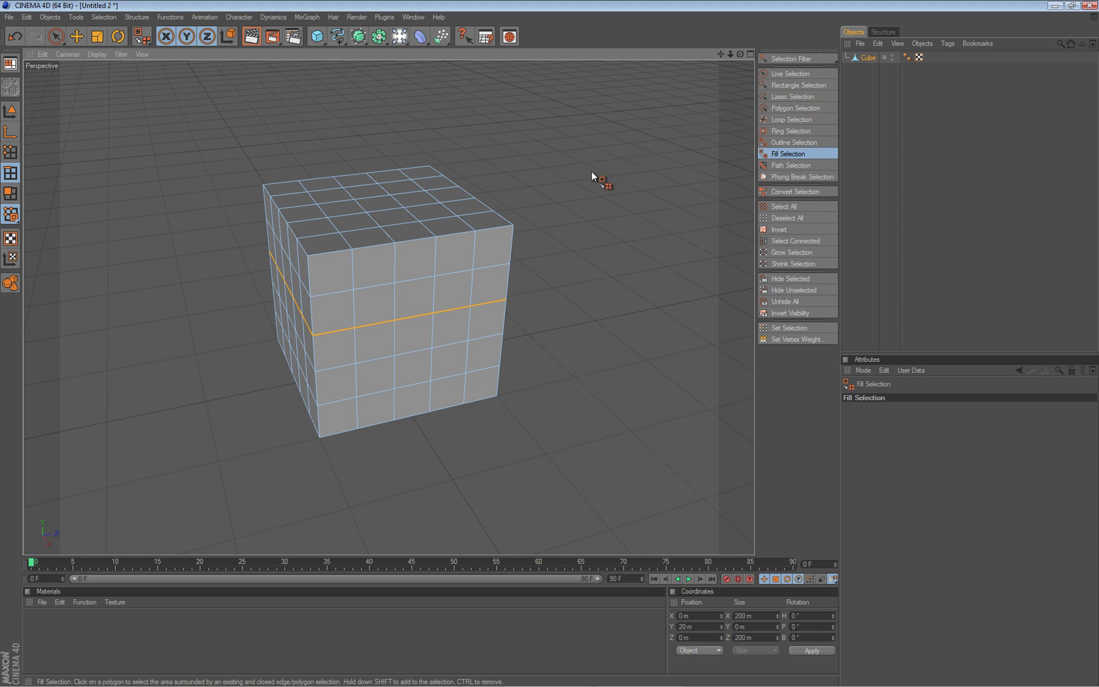
left_click(451, 216)
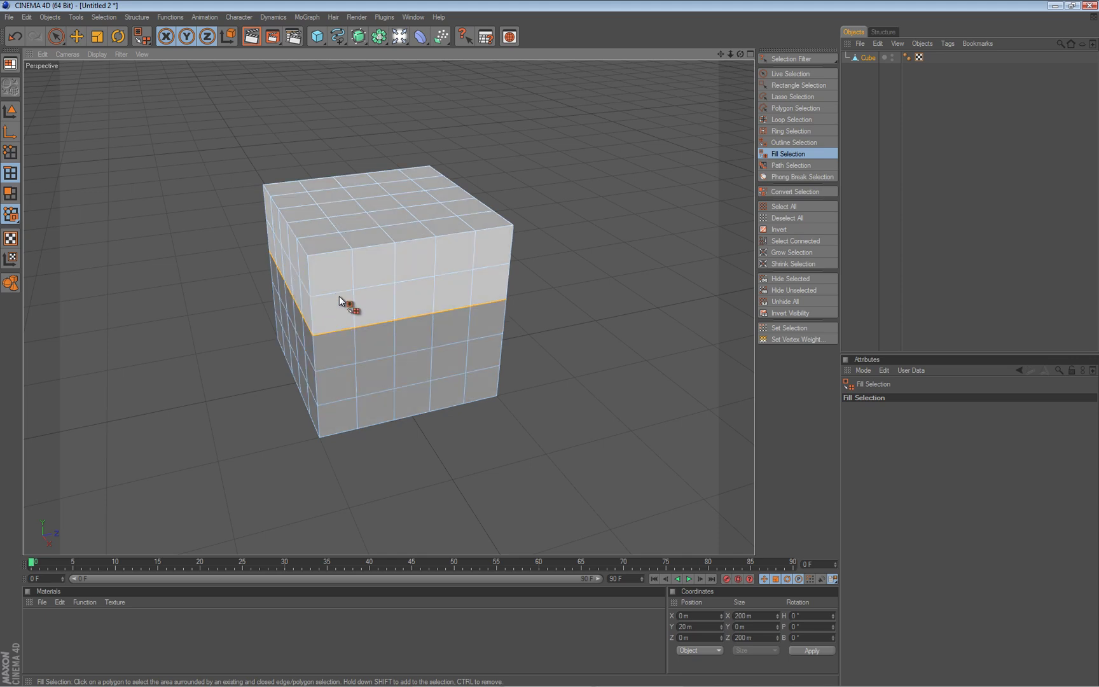
left_click(341, 276)
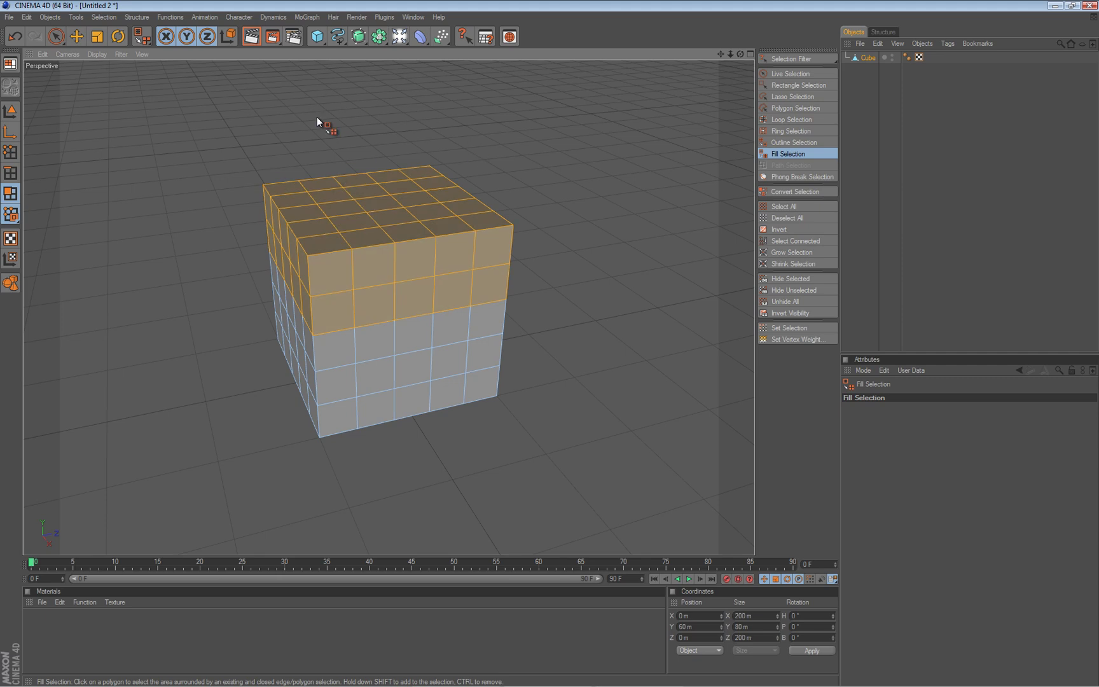
Undo the Fill Selection, and return to edge mode with Loop Selection active
key("ctrl+z")
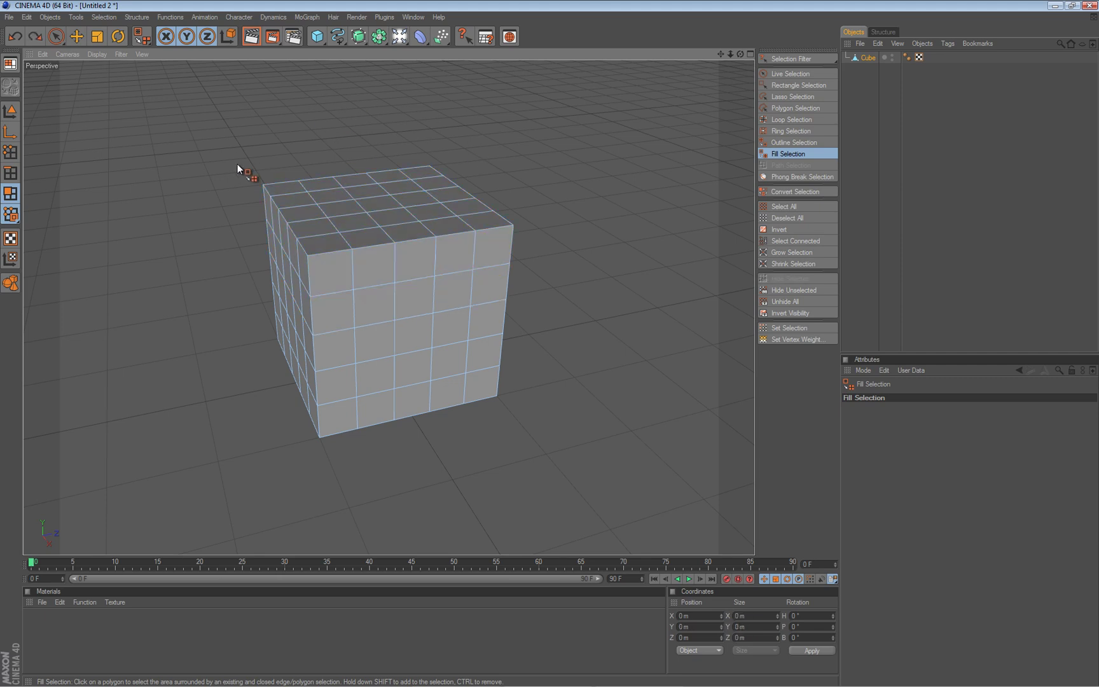
left_click(10, 173)
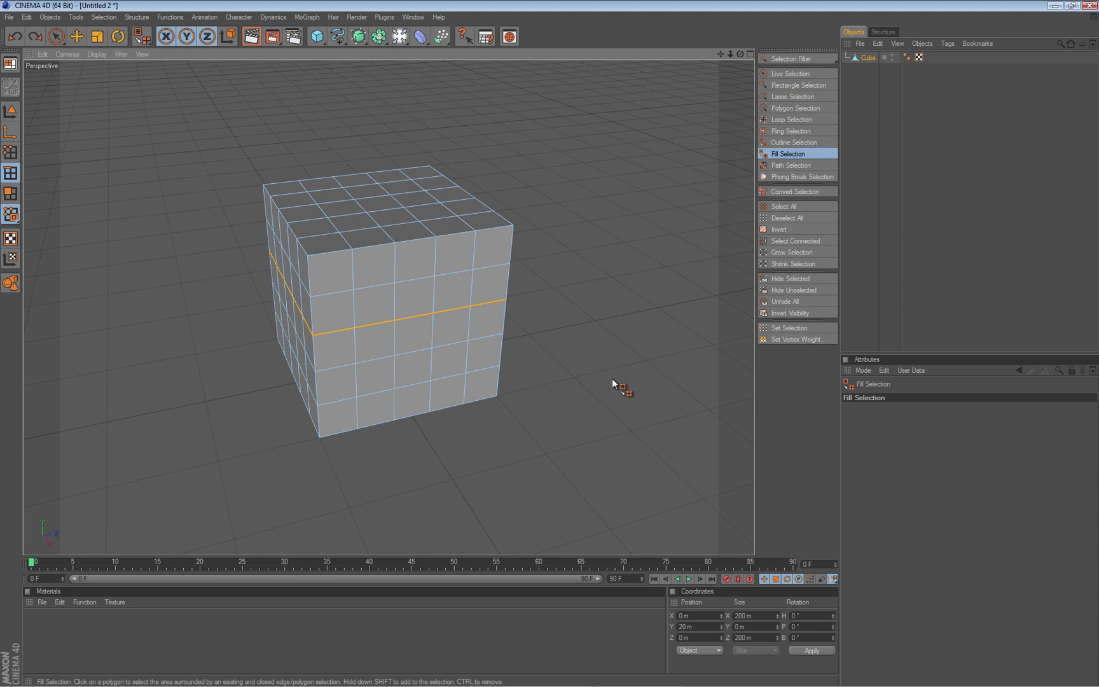
left_click(799, 120)
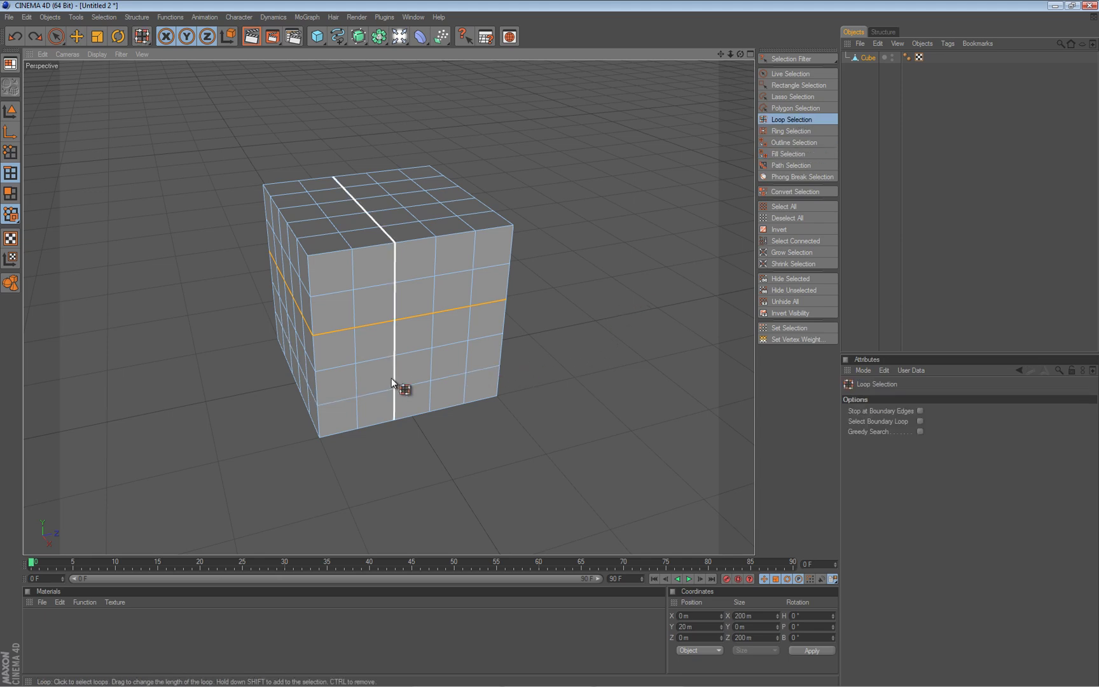
Add the horizontal edge loop above the cube's bottom band to the selection, and use Fill Selection between the two loops
left_click(369, 393, "shift")
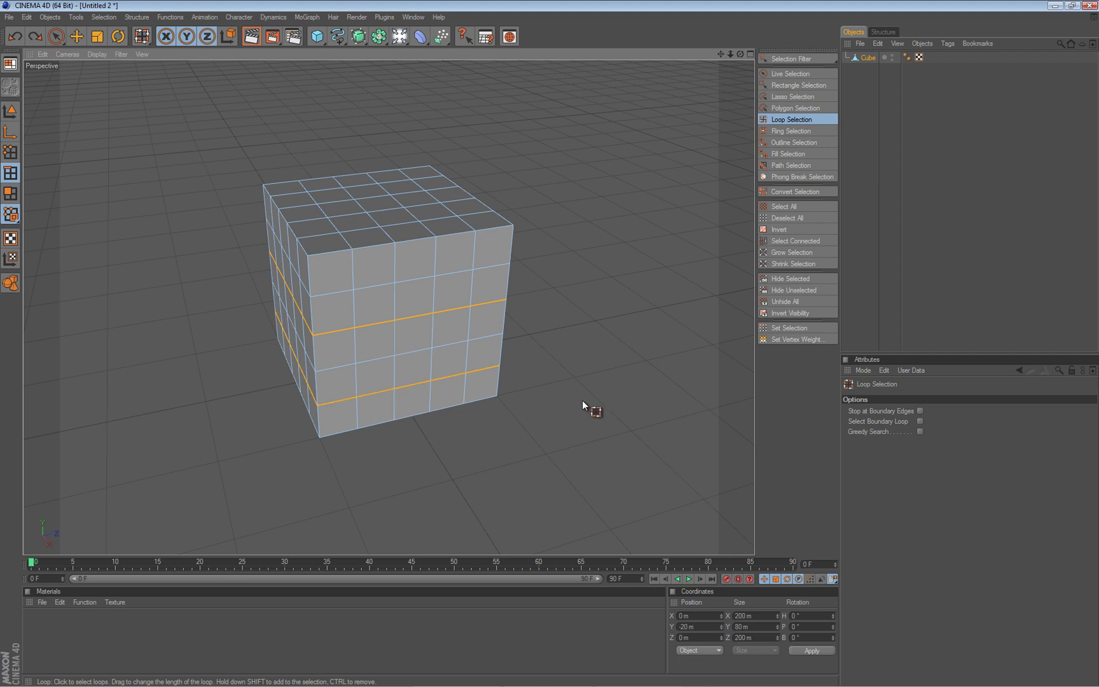
left_click(783, 153)
left_click(450, 345)
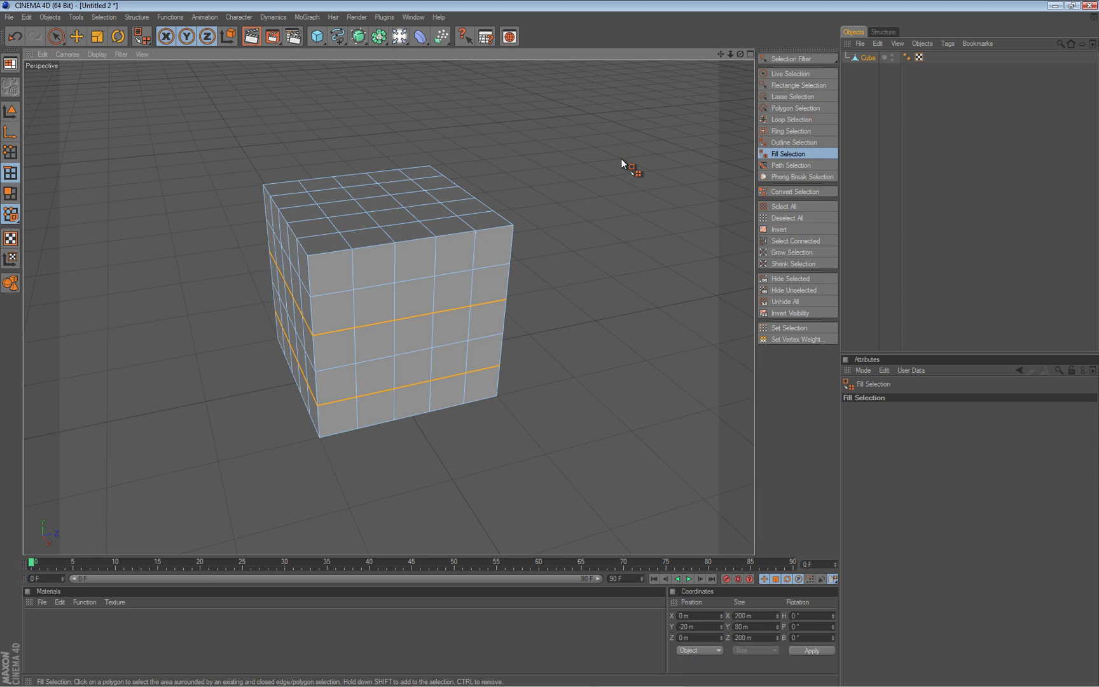
Trace a spiralling edge path across the cube's top face with Path Selection in Live Path mode
left_click(793, 166)
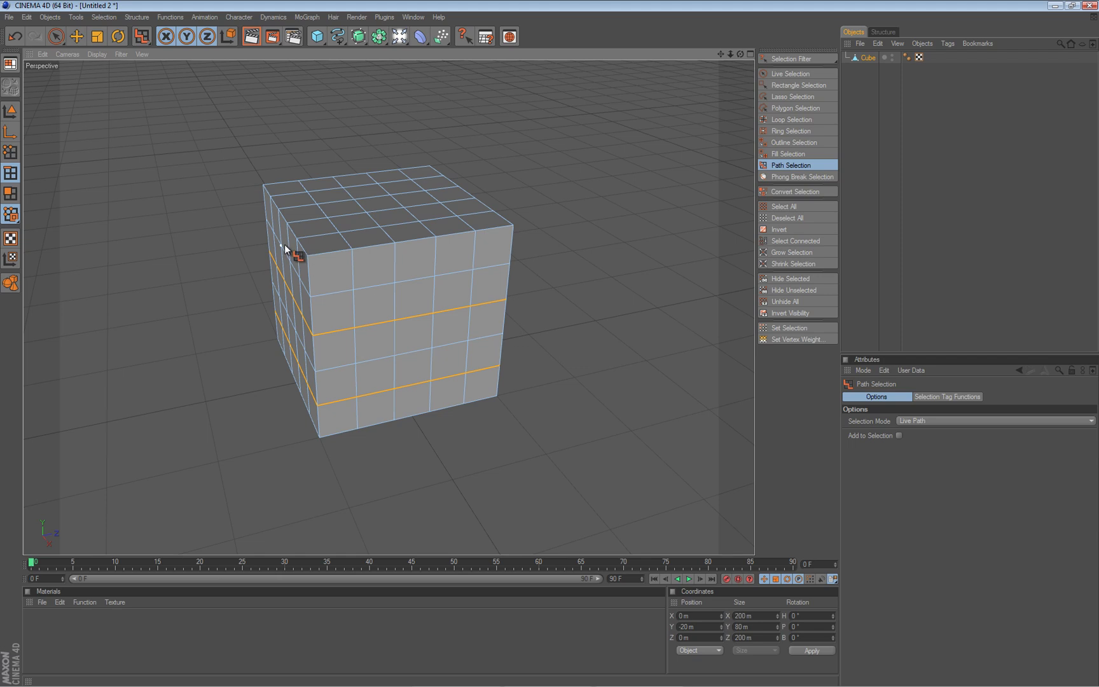
left_click_drag(550, 344, 550, 341, "alt")
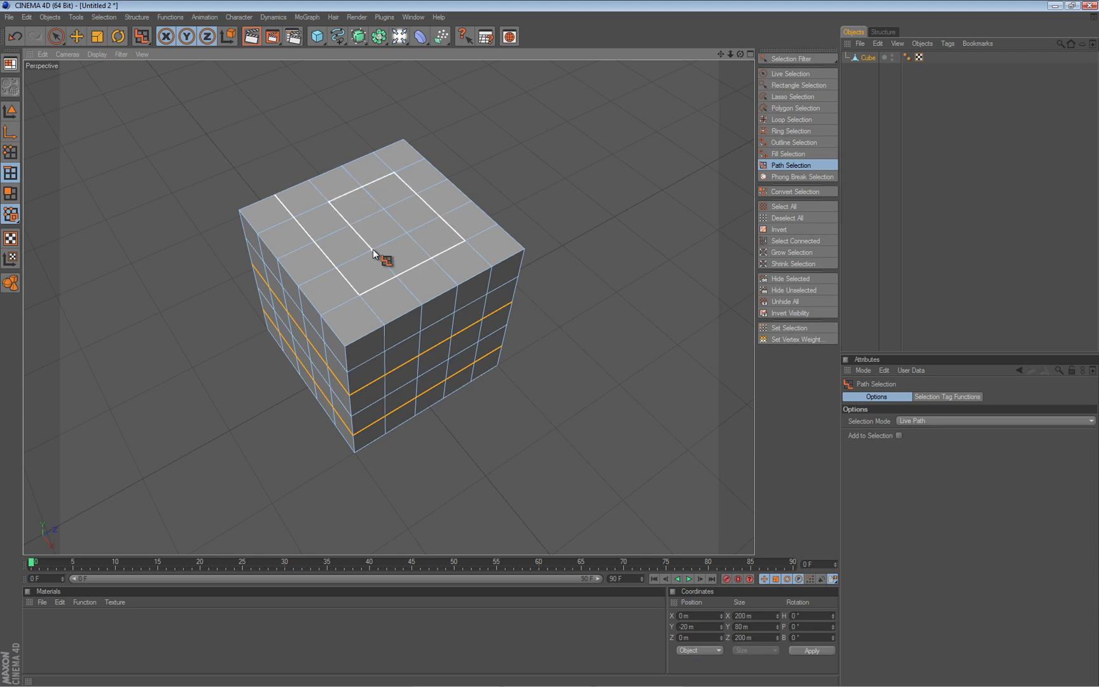
left_click_drag(387, 212, 395, 220)
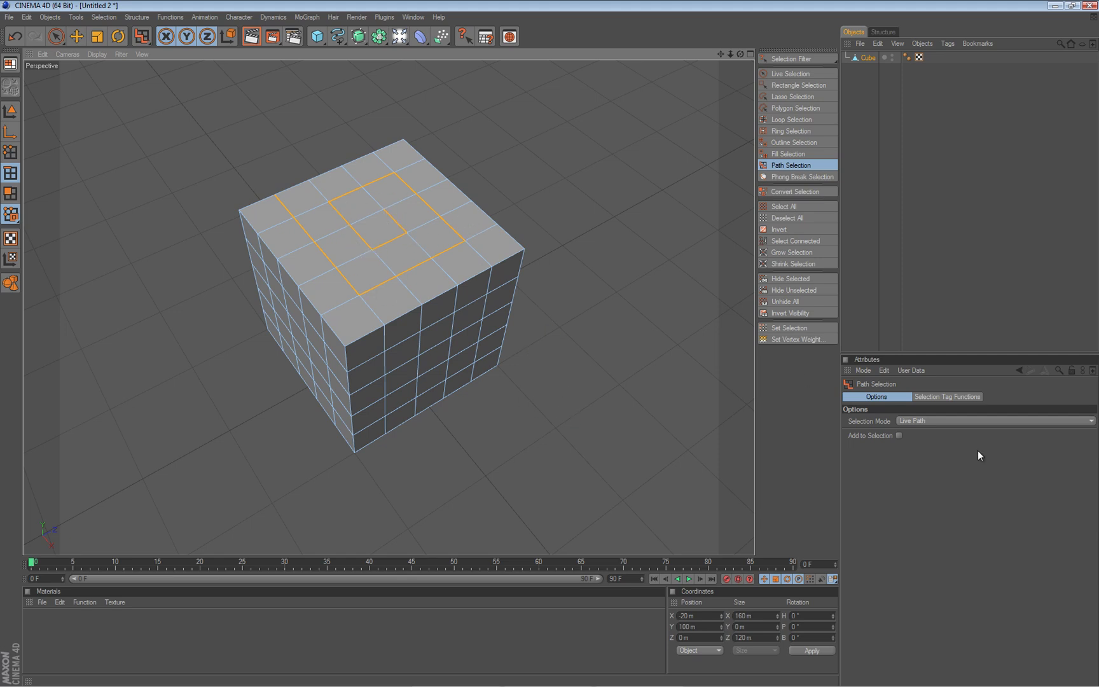
Select the cube's vertical front corner edges with Path Selection in Simple Edge Loop mode, and switch to Loop Selection
left_click(1092, 420)
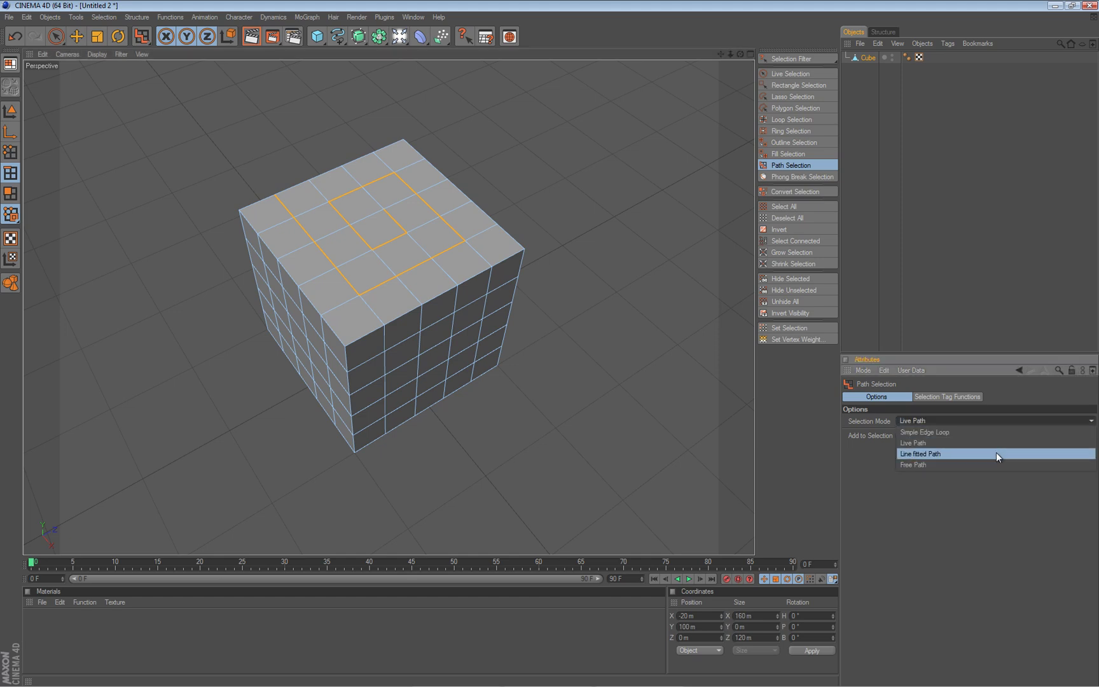
left_click(940, 435)
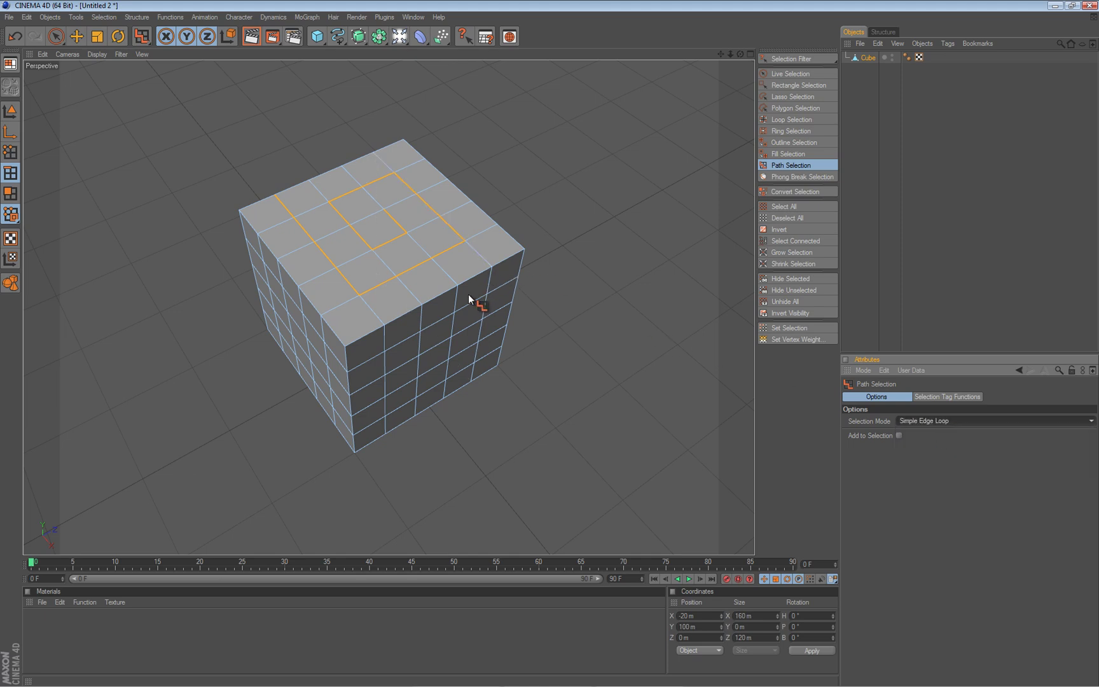
left_click_drag(548, 345, 549, 343, "alt")
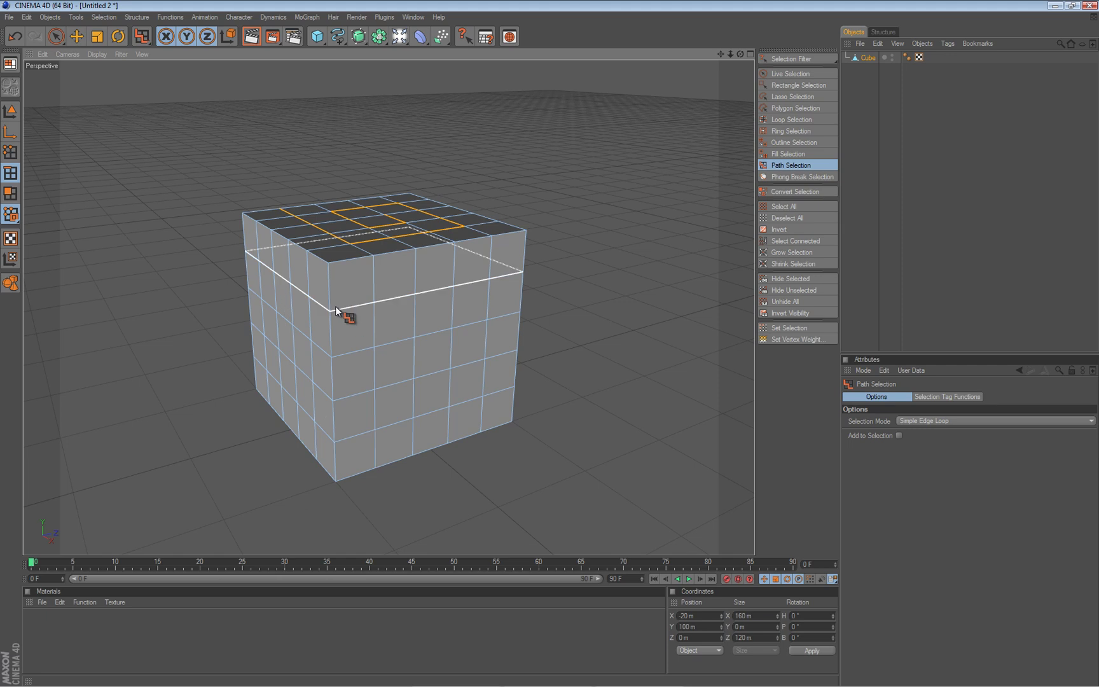
left_click(333, 407)
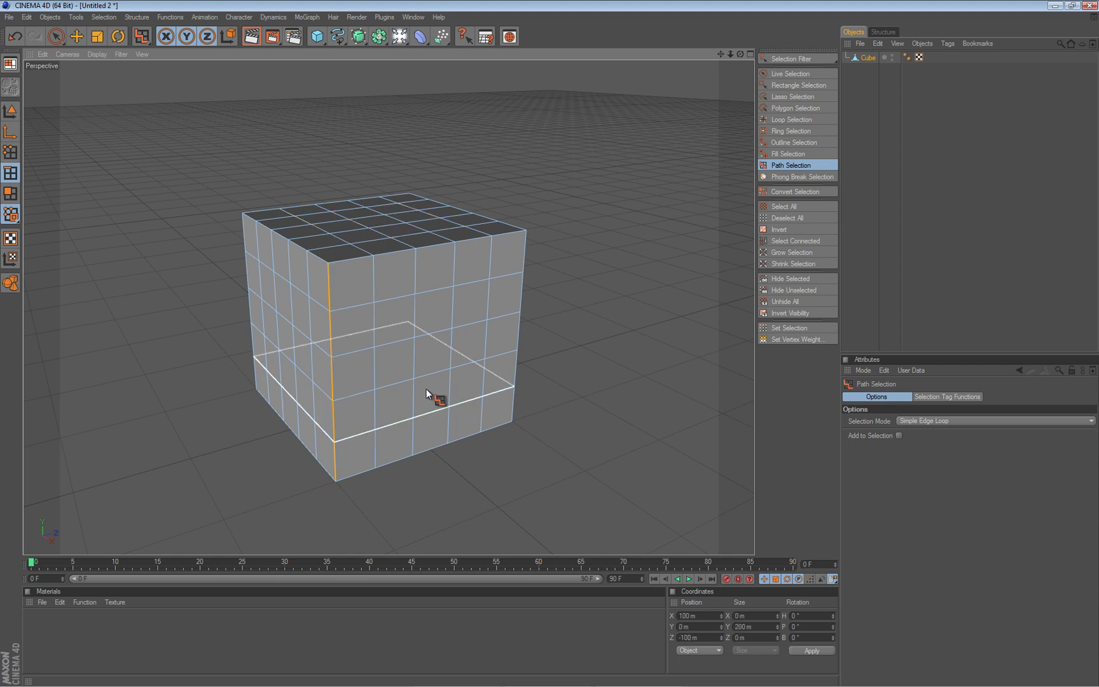
left_click_drag(418, 294, 549, 344, "alt")
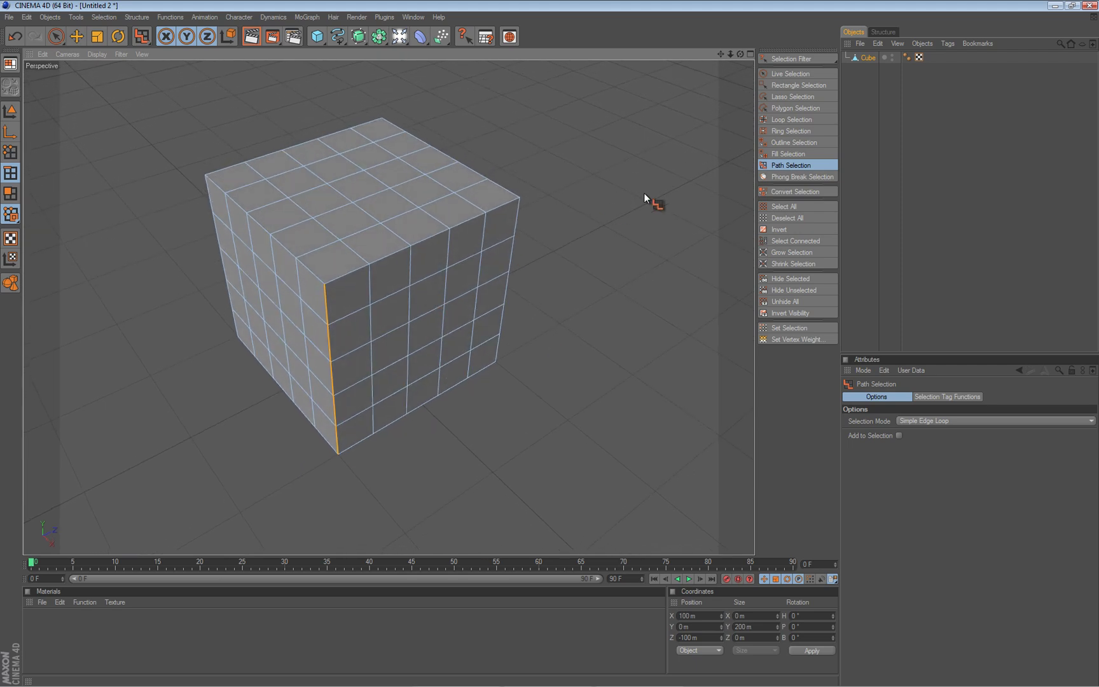
left_click(792, 120)
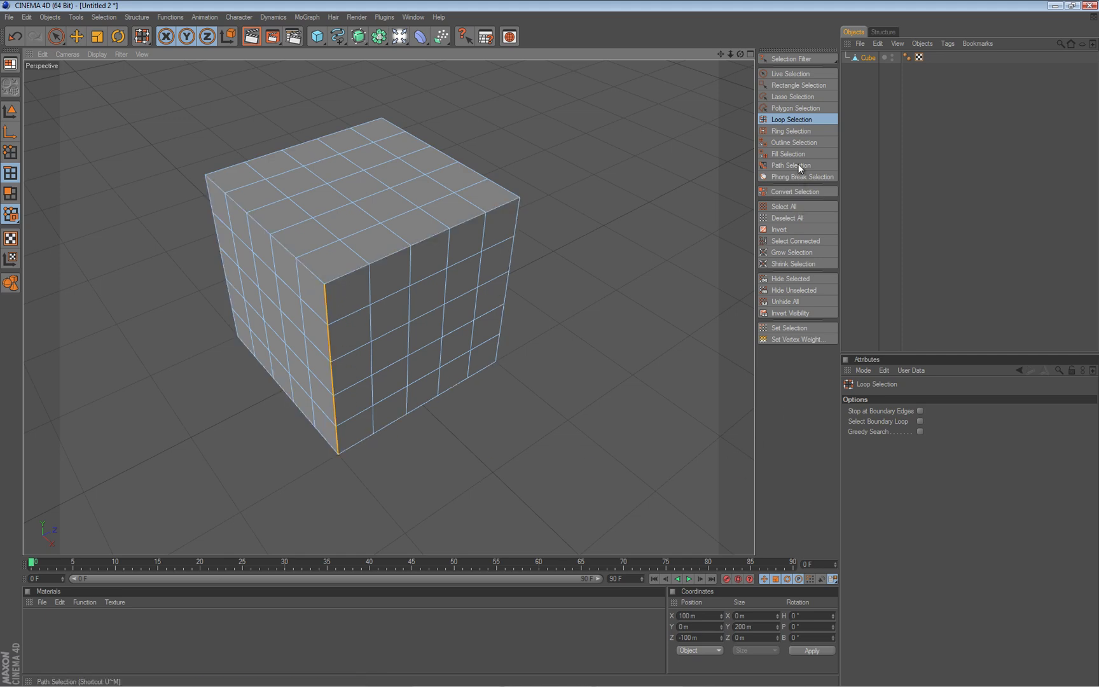
left_click_drag(546, 340, 548, 344, "alt")
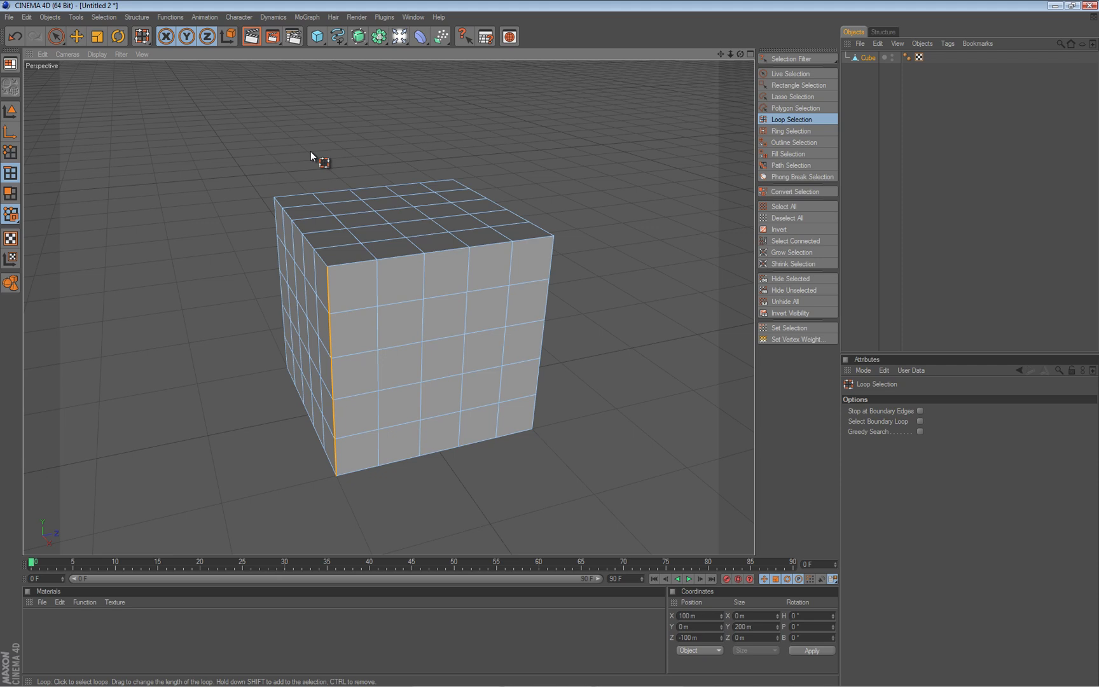
Activate the Move tool, and toggle the display of its axis handles until they are hidden
key("e")
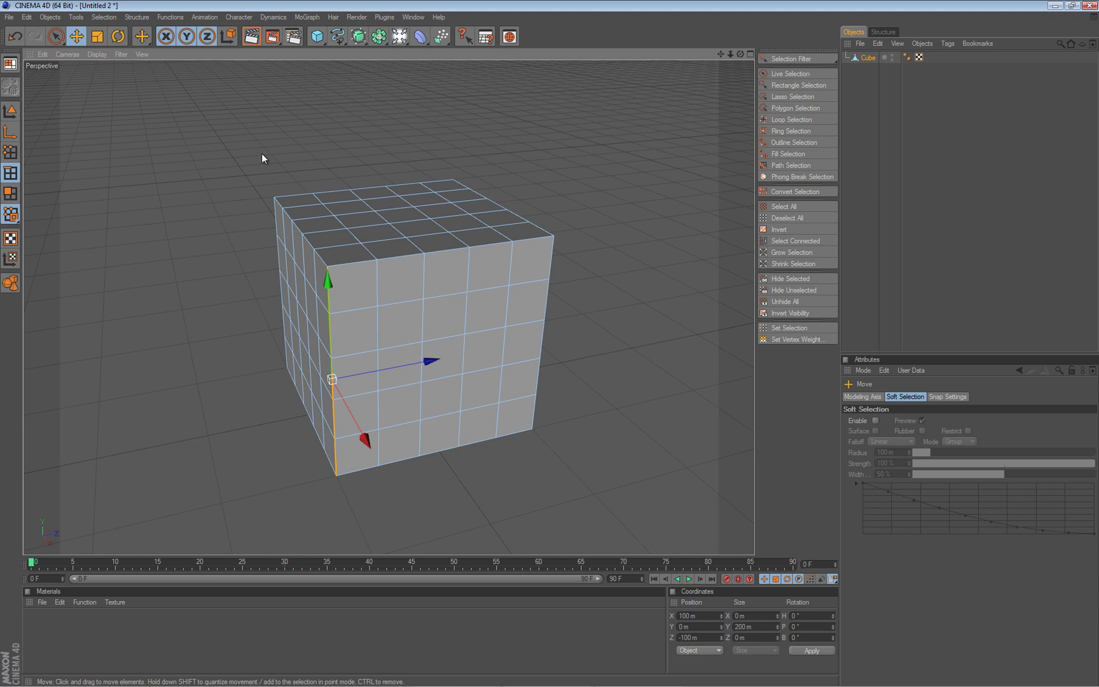
left_click_drag(230, 325, 318, 415, "alt")
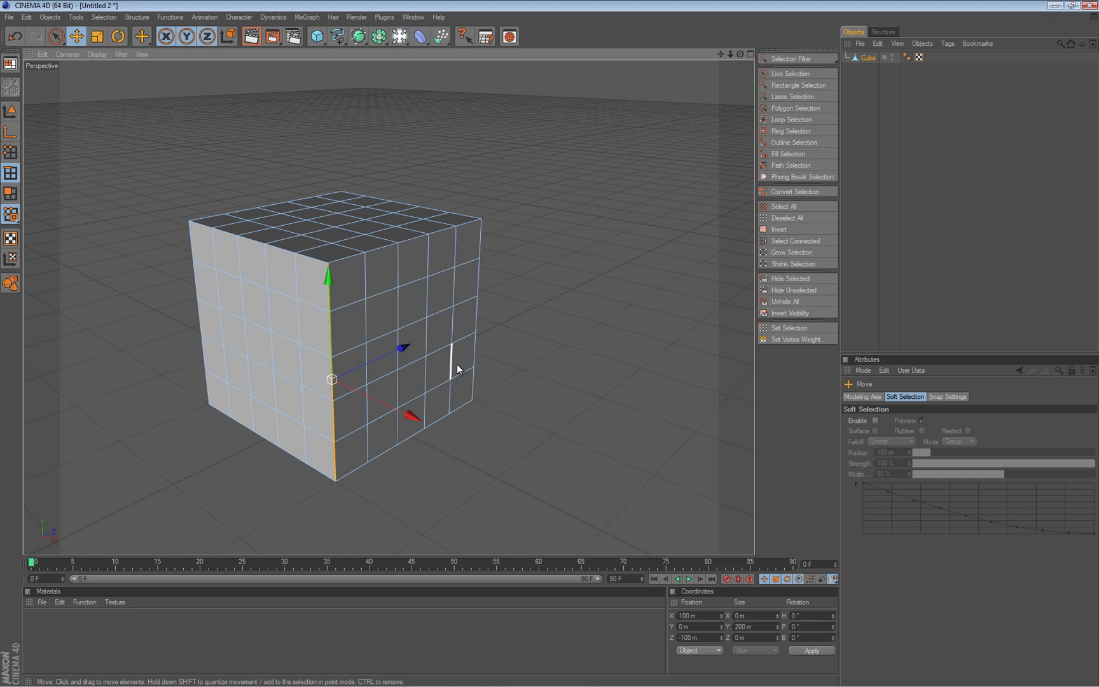
key("alt+d")
key("alt+d")
key("alt+d")
key("alt+d")
left_click_drag(547, 343, 364, 329, "alt")
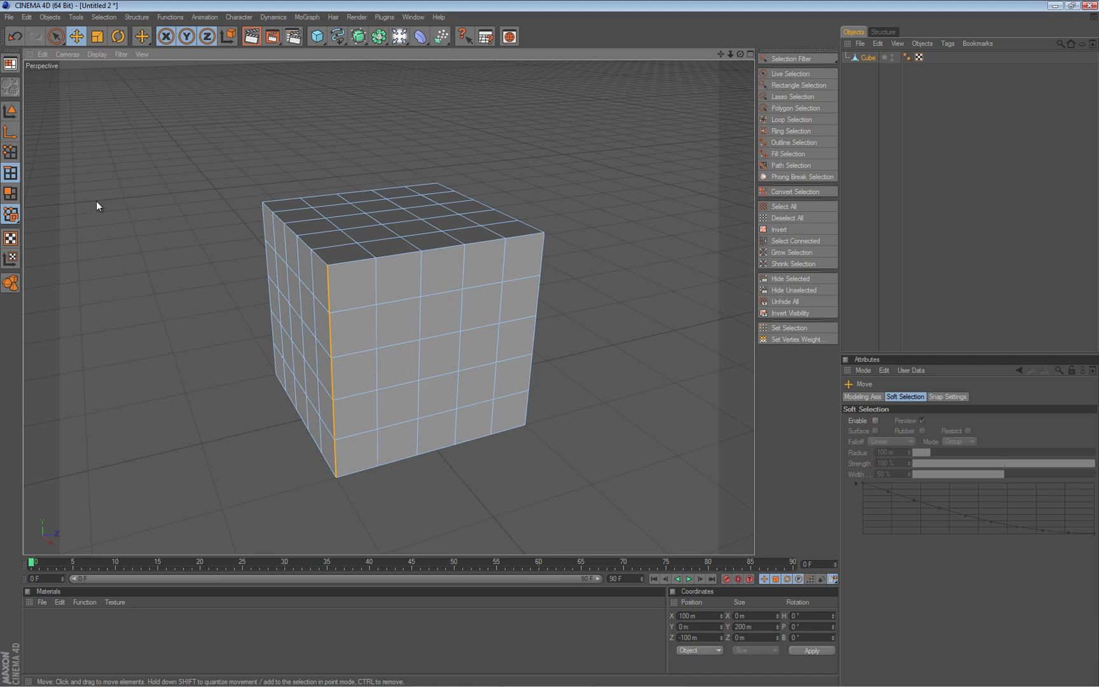
Convert the selected vertical corner edges to a point selection while switching to point mode
key("ctrl")
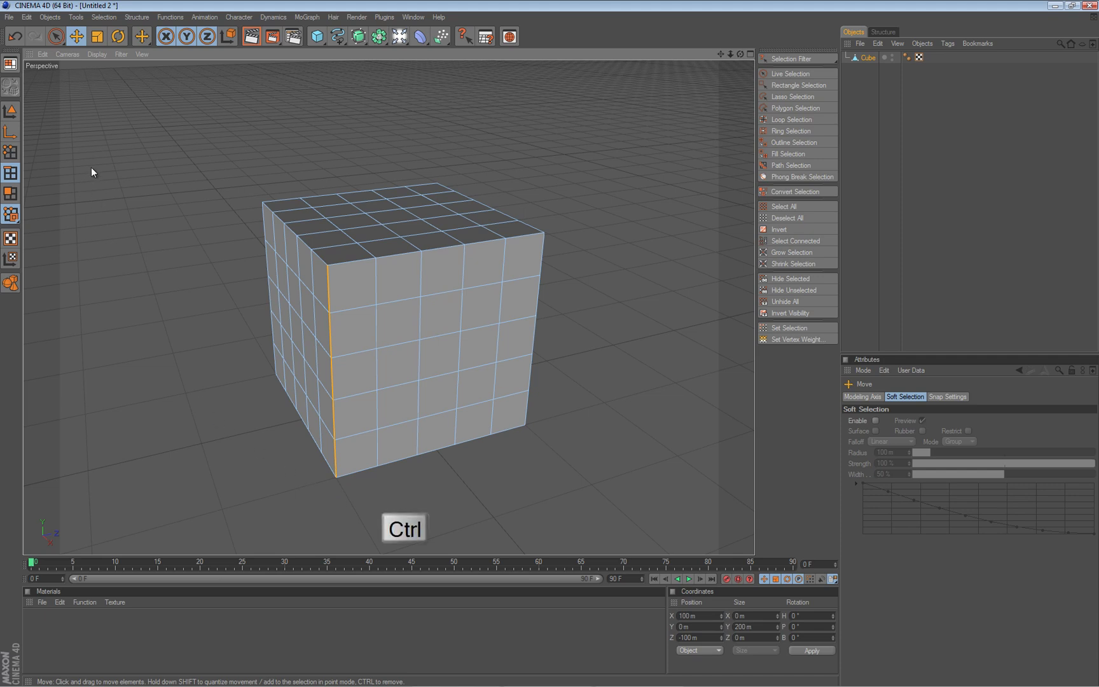
left_click(14, 154, "ctrl")
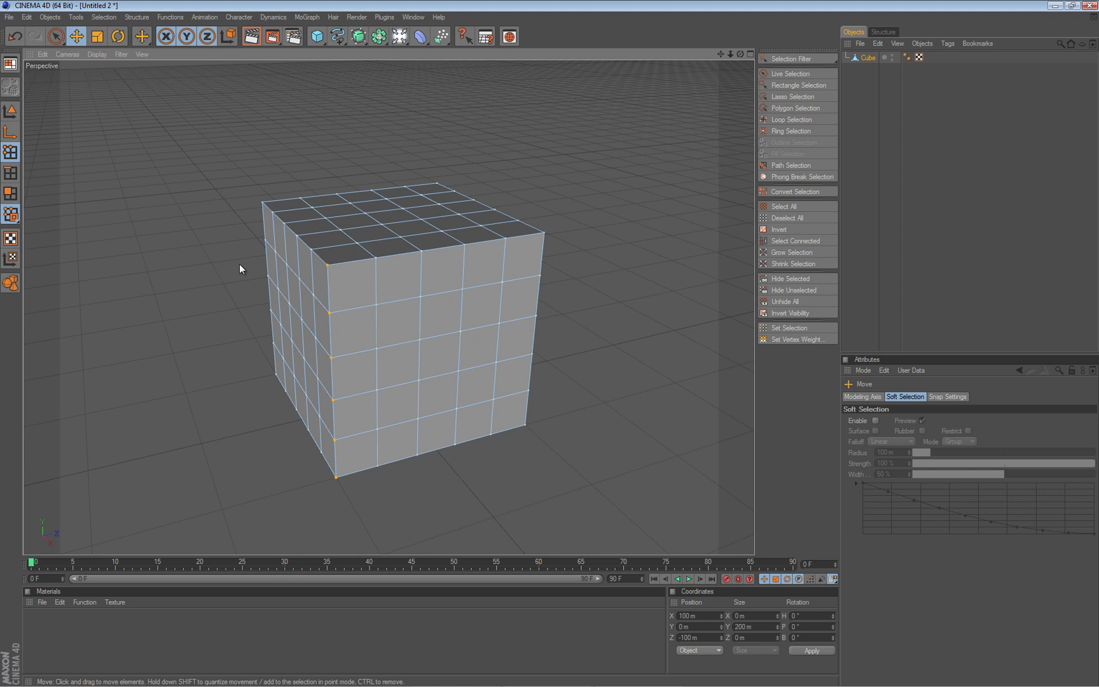
Switch to polygon mode, and select a patch of polygons across the cube's top and front faces with Live Selection
left_click(14, 196)
left_click_drag(550, 347, 551, 349, "alt")
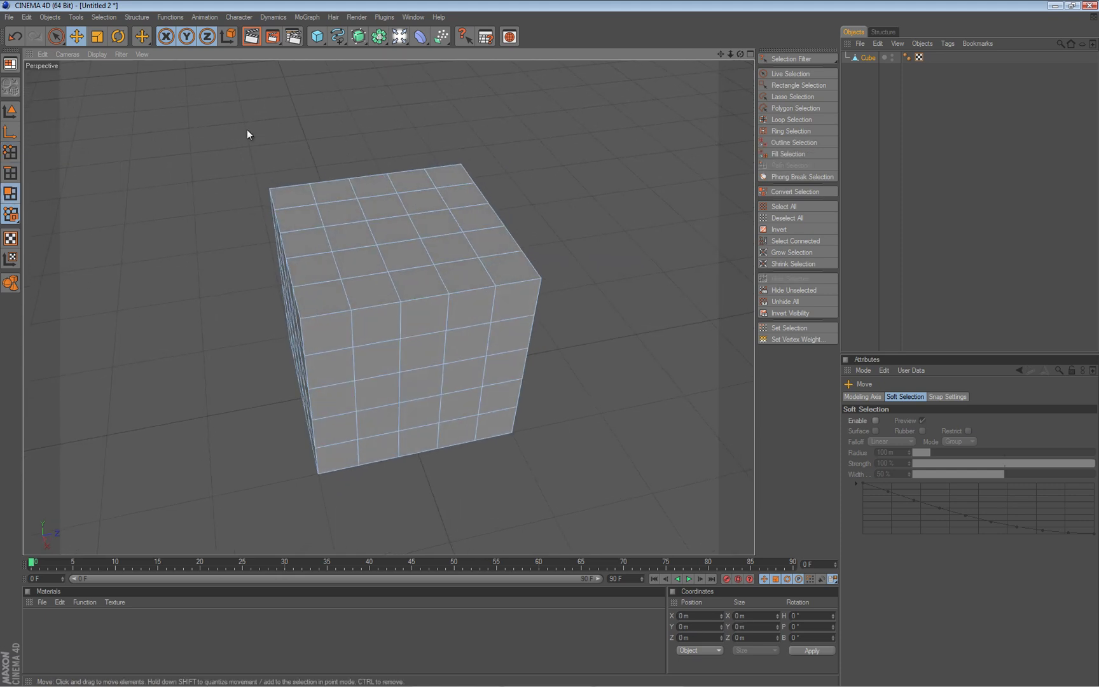
left_click(57, 39)
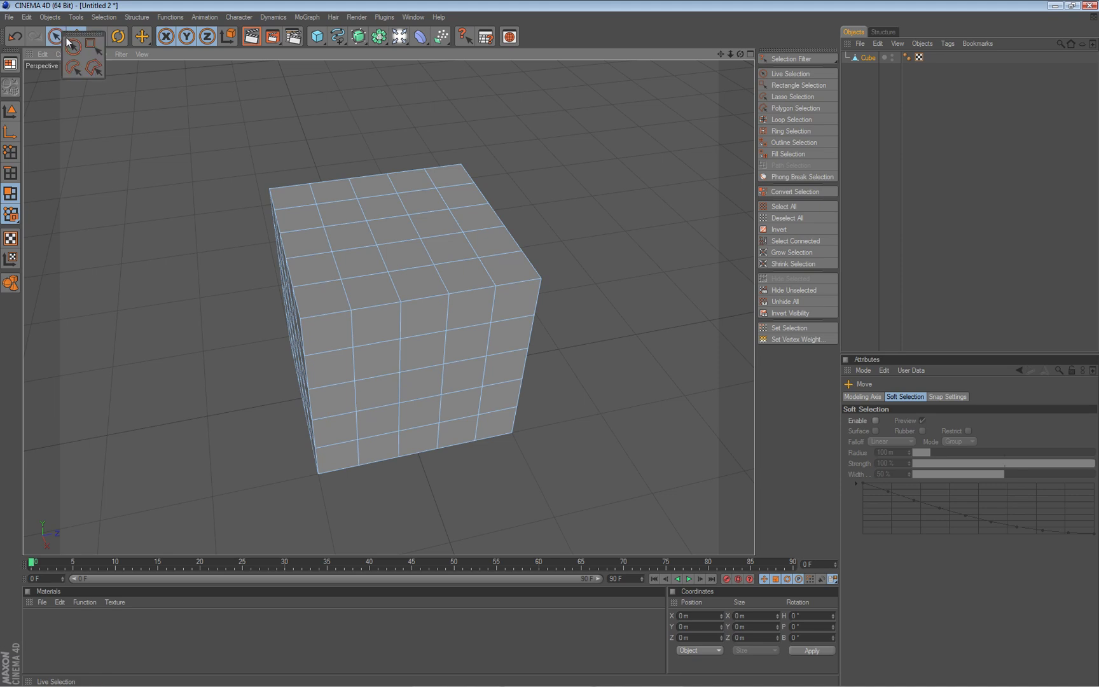
left_click(79, 40)
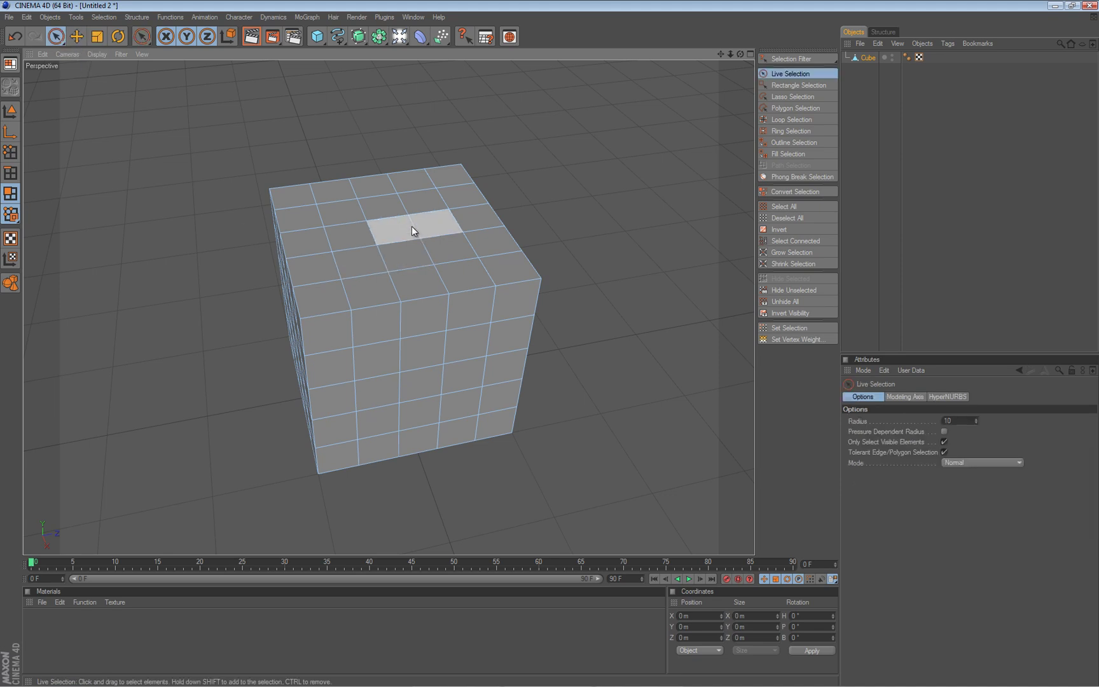
mouse_move(380, 255)
left_mouse_down()
mouse_move(439, 283)
mouse_move(406, 373)
mouse_move(443, 333)
mouse_move(424, 255)
left_mouse_up()
left_click_drag(419, 337, 412, 329)
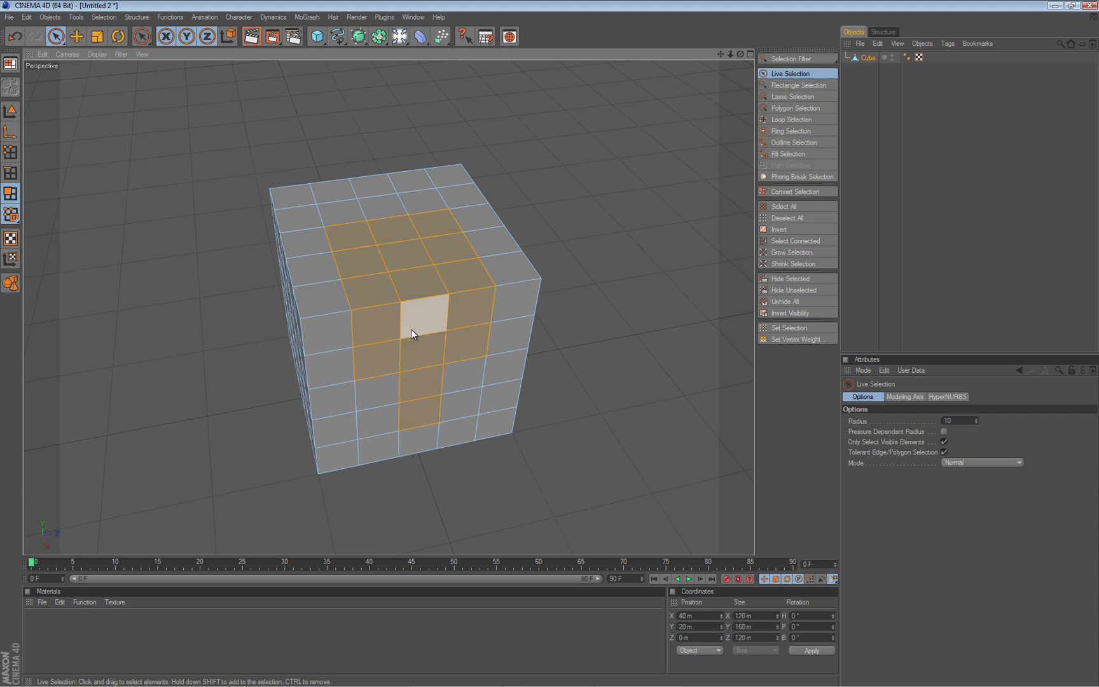
Convert the polygon selection on the top and front faces to edges, and convert that edge selection to points
key("ctrl")
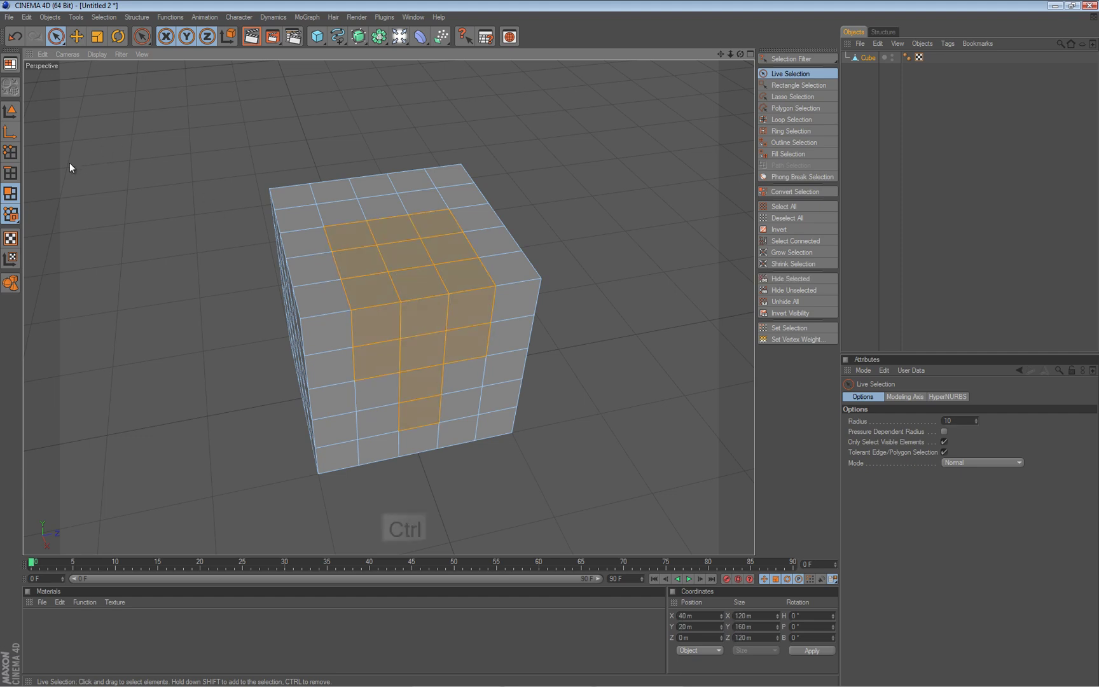
left_click(10, 173, "ctrl")
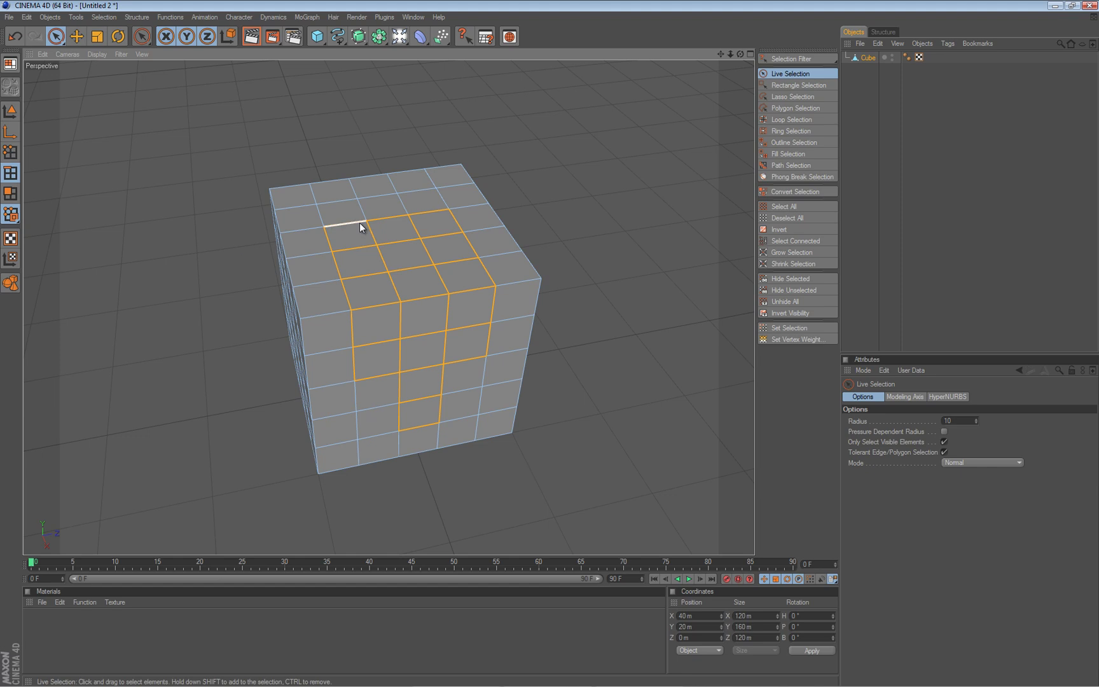
left_click(407, 435, "shift")
left_click(9, 153, "ctrl")
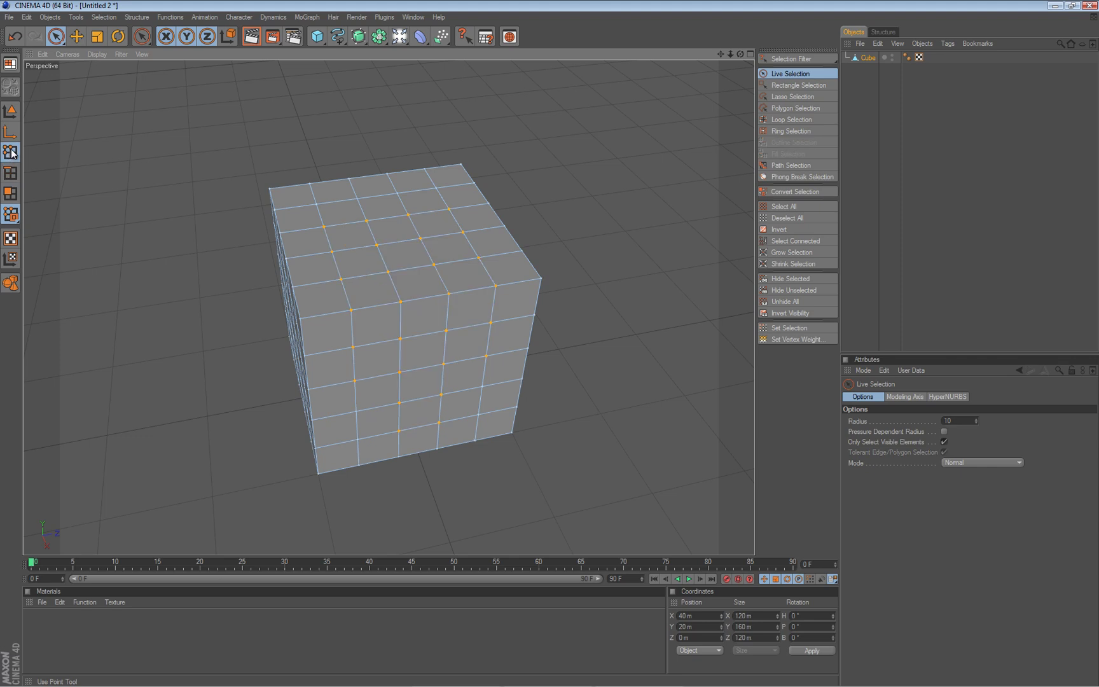
left_click_drag(218, 245, 550, 343, "alt")
middle_click_drag(322, 245, 549, 341, "alt")
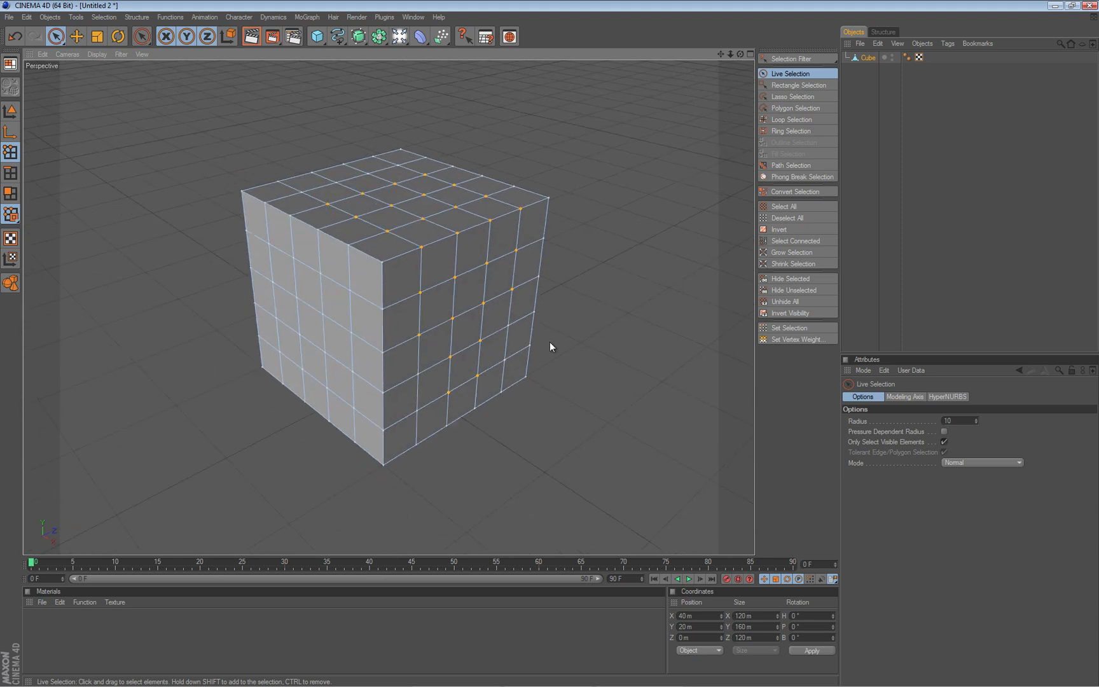
scroll(551, 343, "up", 5)
scroll(552, 344, "down", 2)
scroll(548, 349, "down", 1)
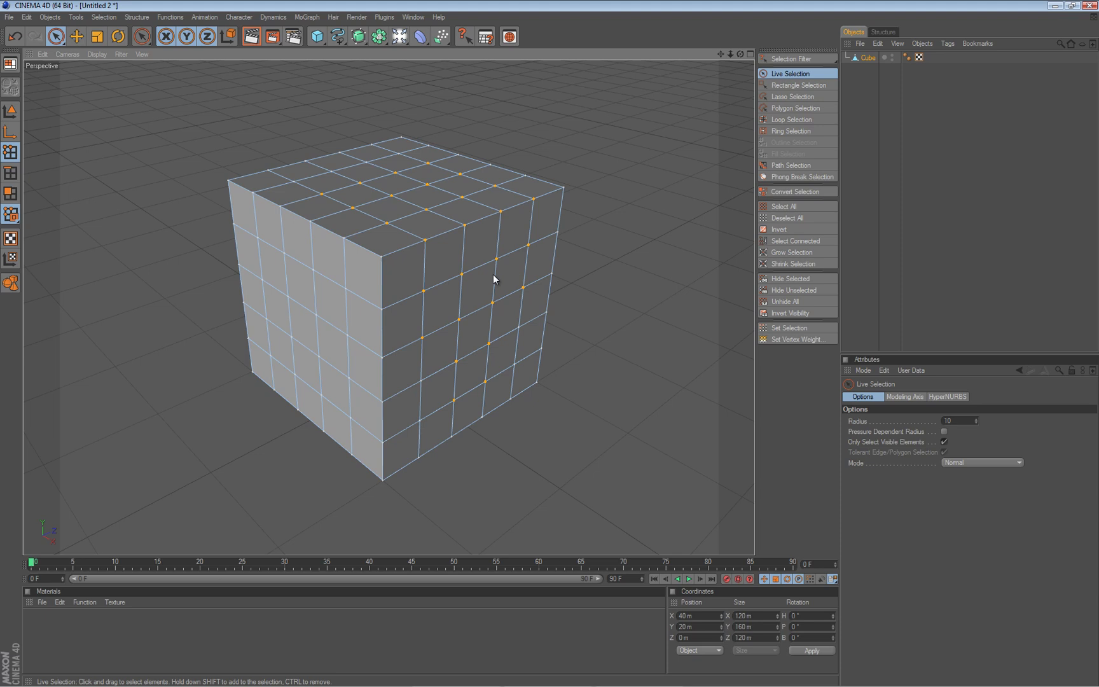
Select all points of the cube, and deselect them again
key("ctrl+a")
key("ctrl+shift+a")
Select a single point near the upper edge of the cube's side face, invert the selection, and switch to polygon mode
left_click(529, 244)
left_click(776, 229)
left_click(10, 194)
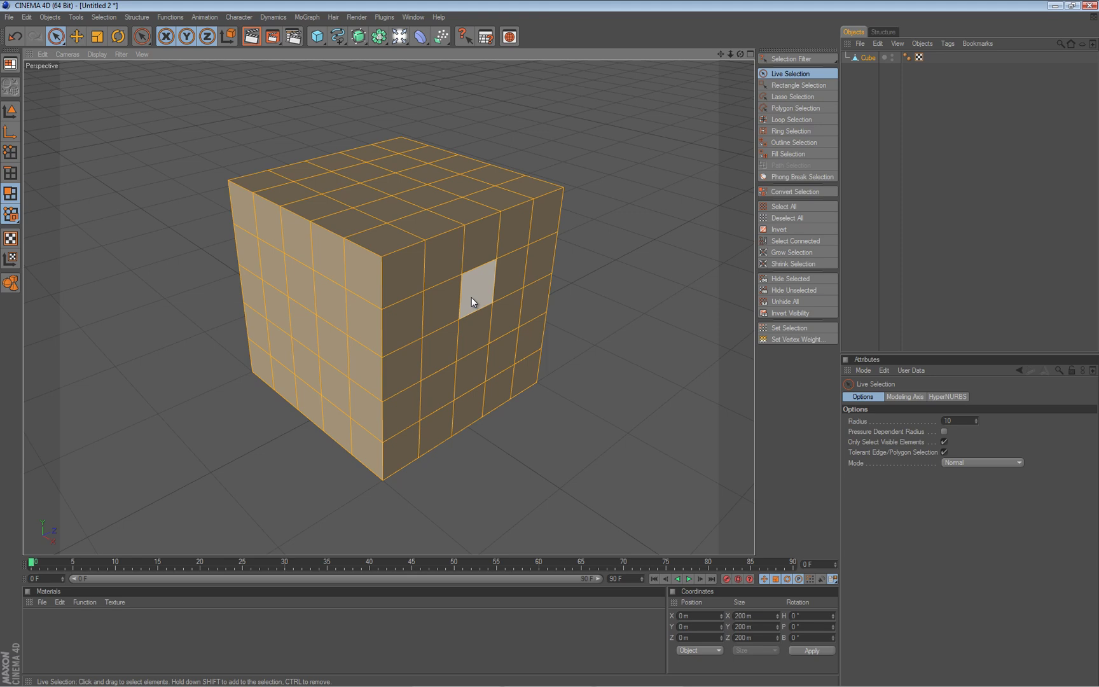
Loop-select the vertical band of polygons running around the middle of the cube, and delete it
left_click_drag(351, 312, 550, 348, "alt")
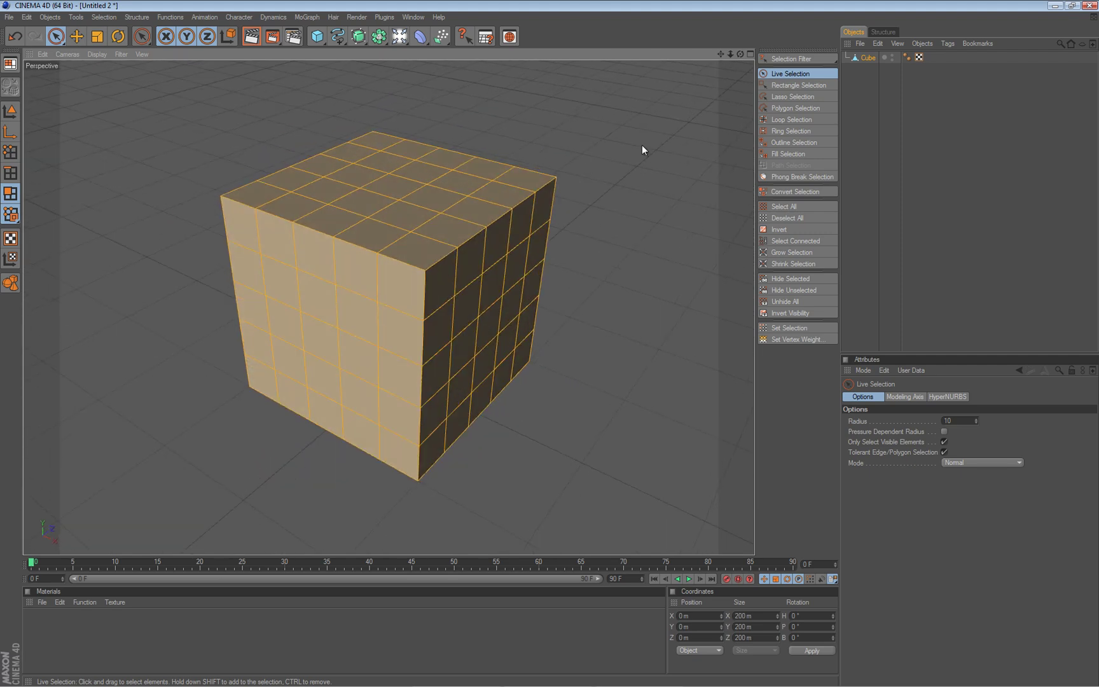
left_click(770, 121)
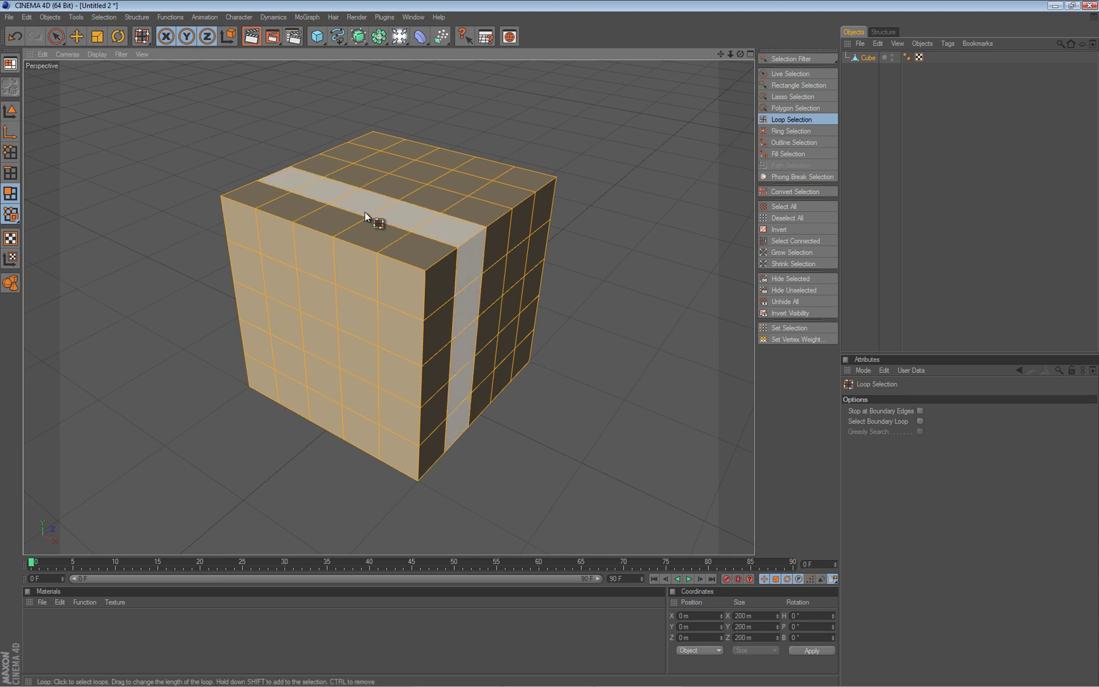
left_click(327, 235)
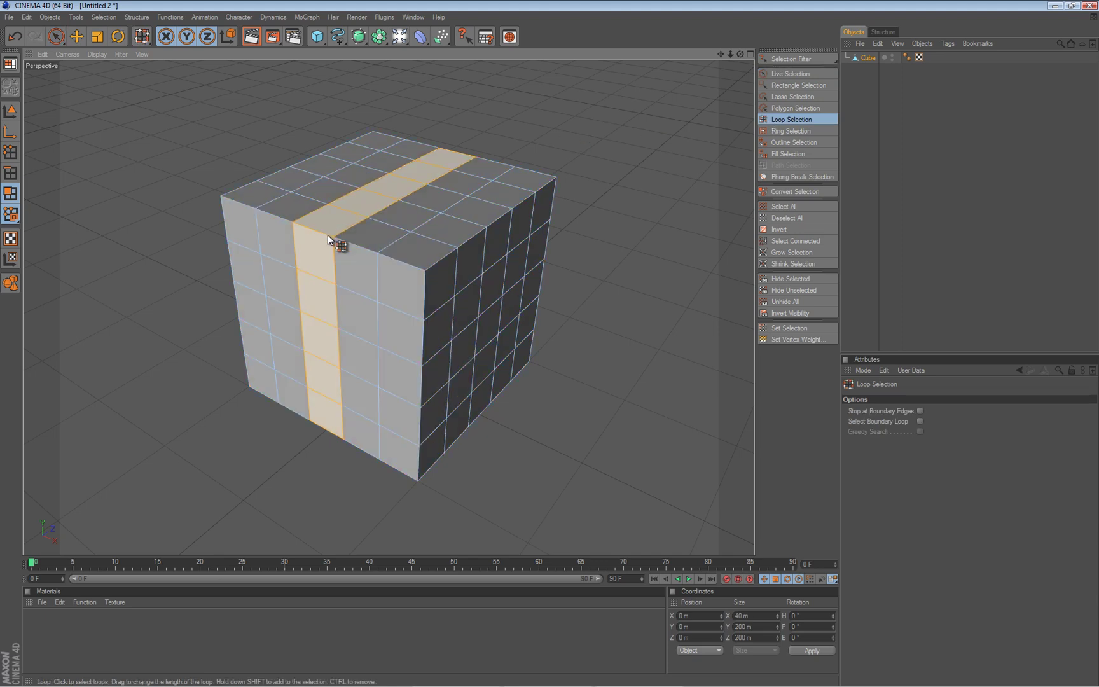
key("Delete")
Select one polygon on the outer face of a separated cube half, and extend the selection to that whole half with Select Connected
left_click_drag(551, 344, 546, 345, "alt")
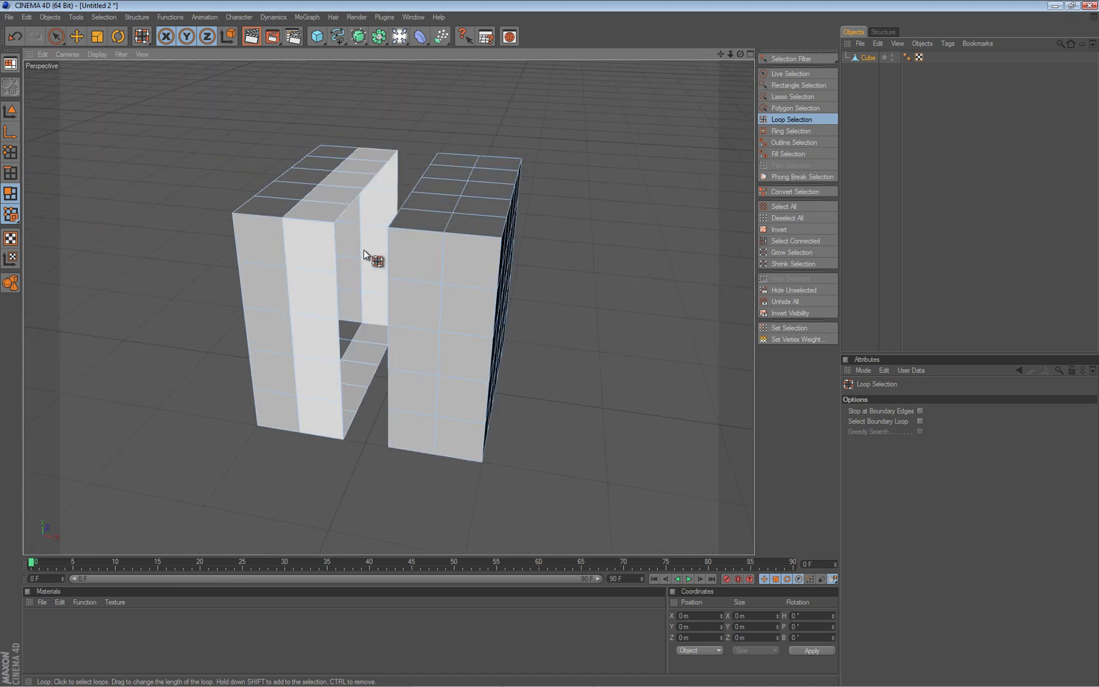
left_click_drag(362, 248, 546, 345, "alt")
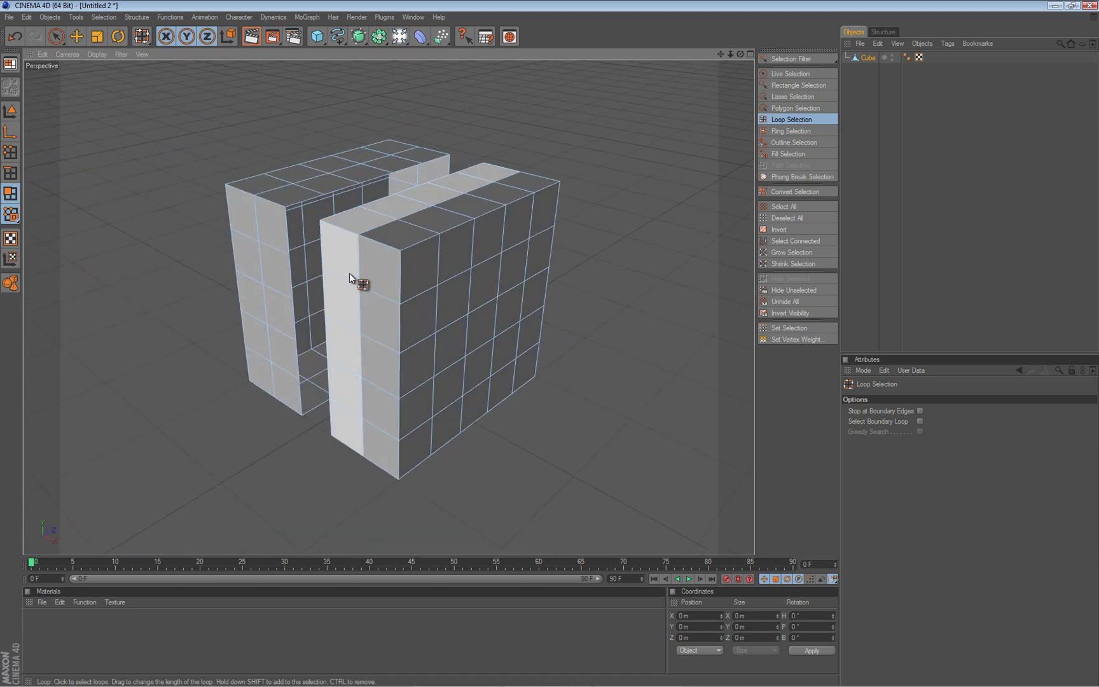
left_click(78, 35)
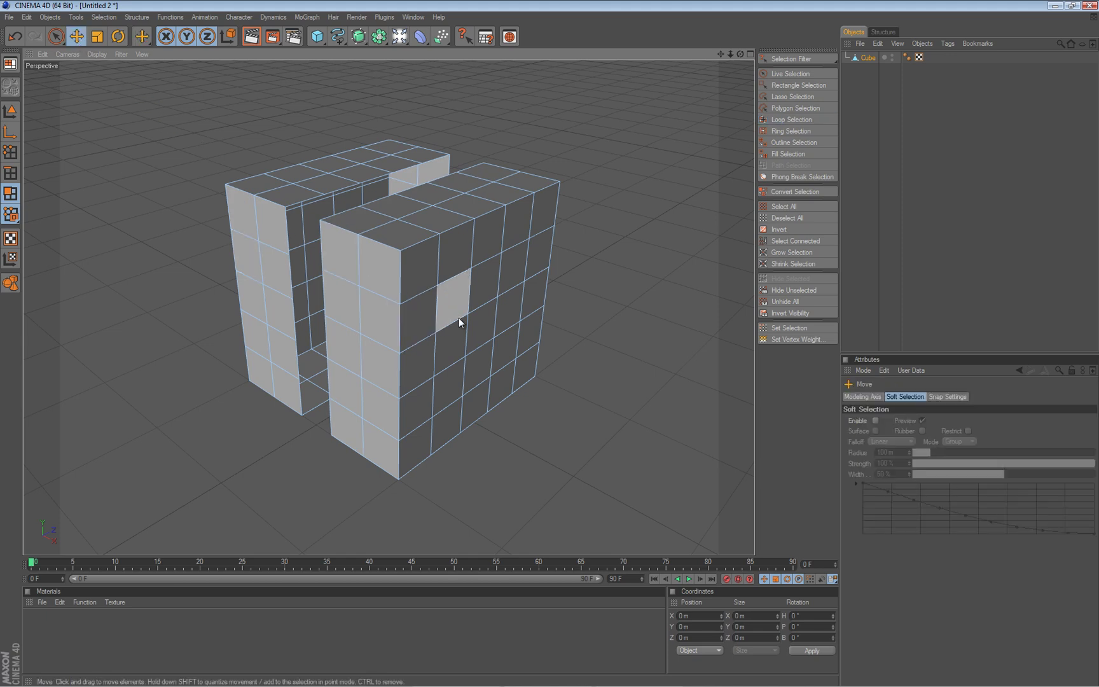
left_click(486, 336)
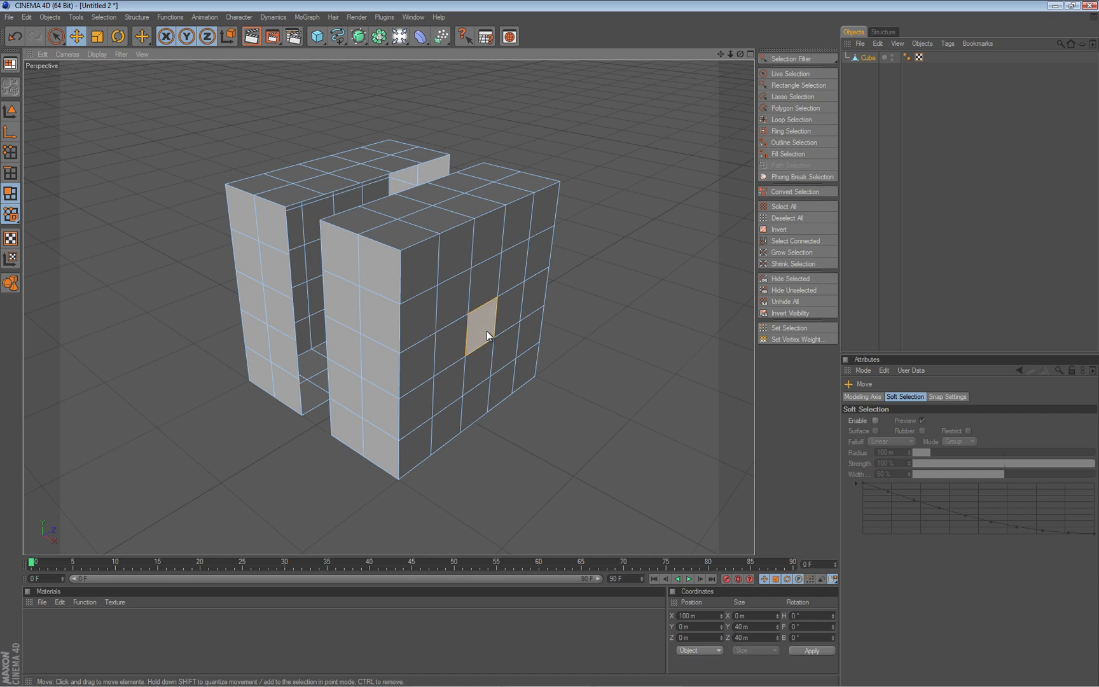
left_click(795, 240)
left_click_drag(292, 332, 547, 345, "alt")
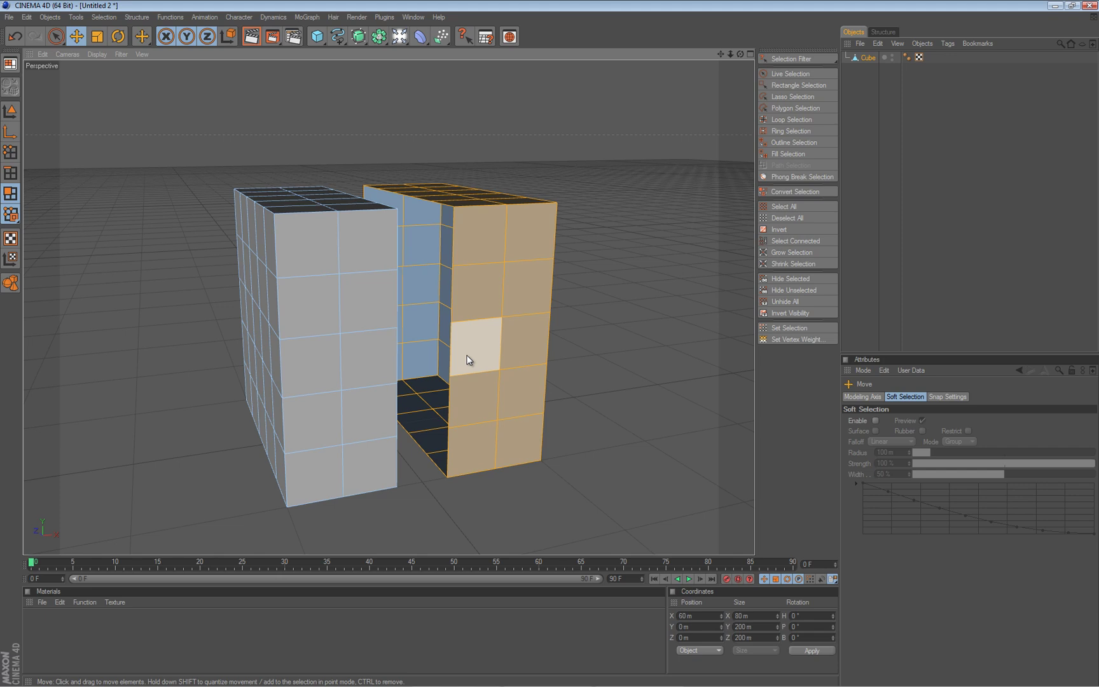
Undo the connected selection, the polygon selection and the deletion of the cube's middle band
left_click_drag(574, 290, 628, 252, "alt")
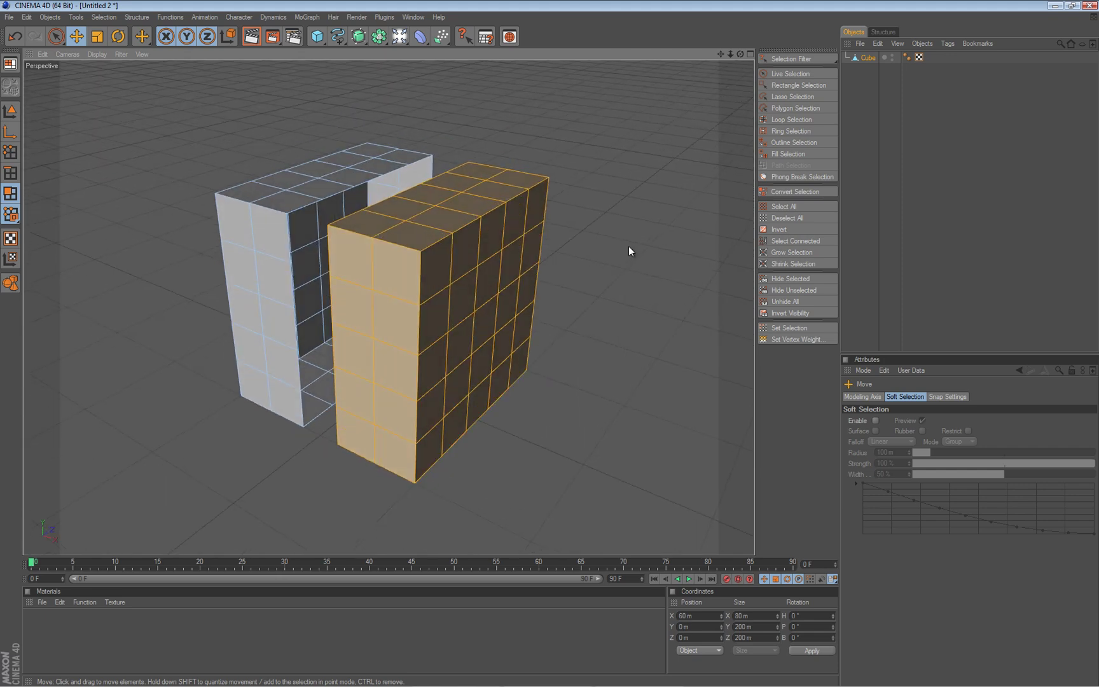
key("ctrl+z")
key("ctrl+z")
key("ctrl+z")
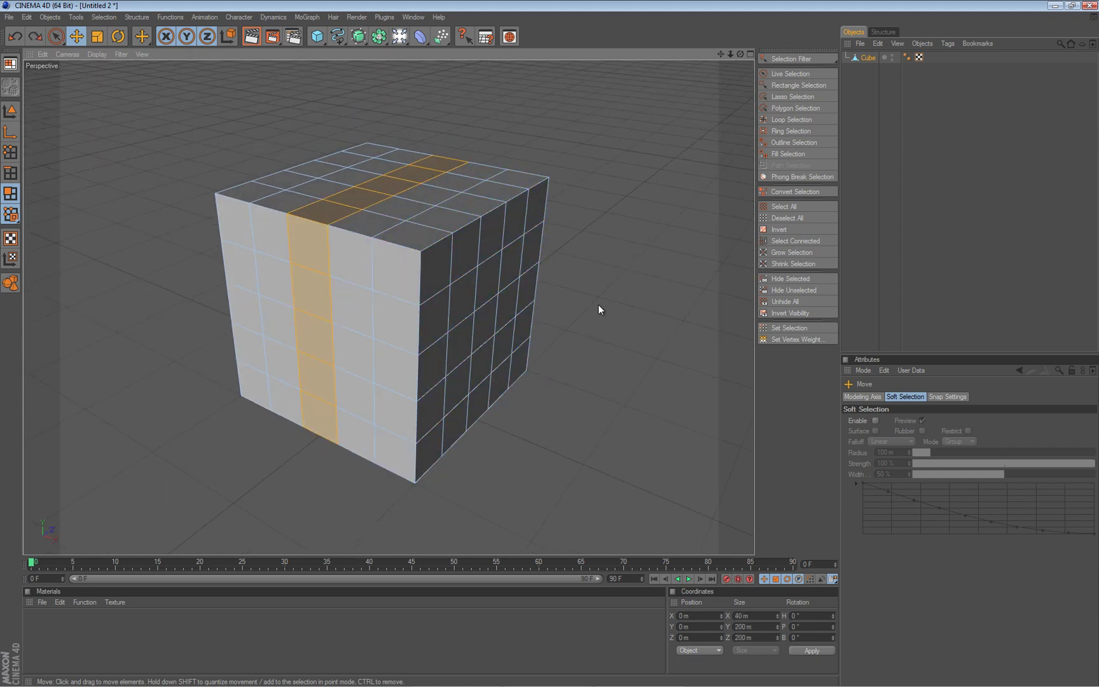
Grow the selected middle band of polygons once, and shrink the selection back again
left_click(790, 253)
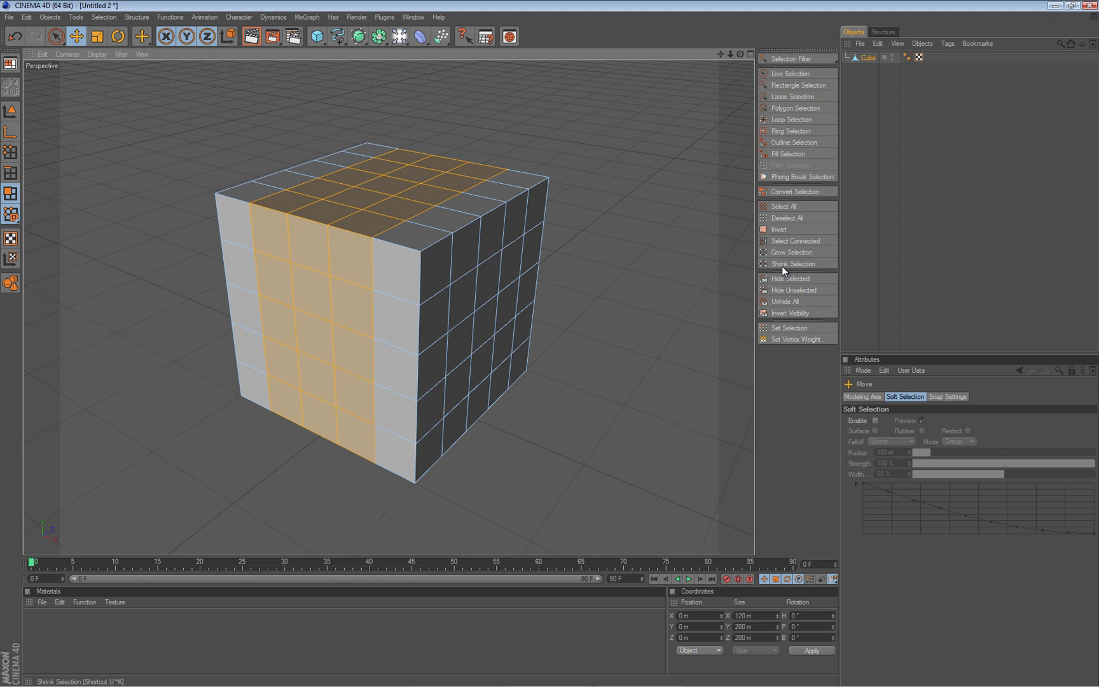
left_click(781, 266)
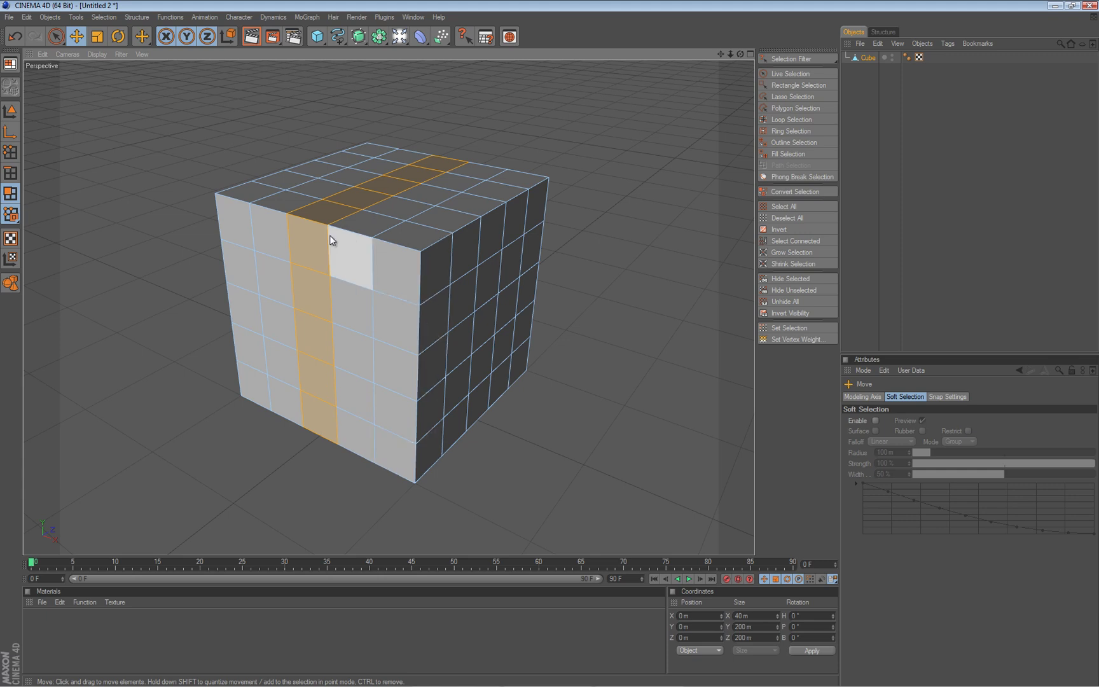
Hide the selected band of polygons around the middle of the cube, and inspect the gap from several angles
left_click_drag(238, 287, 271, 304, "alt")
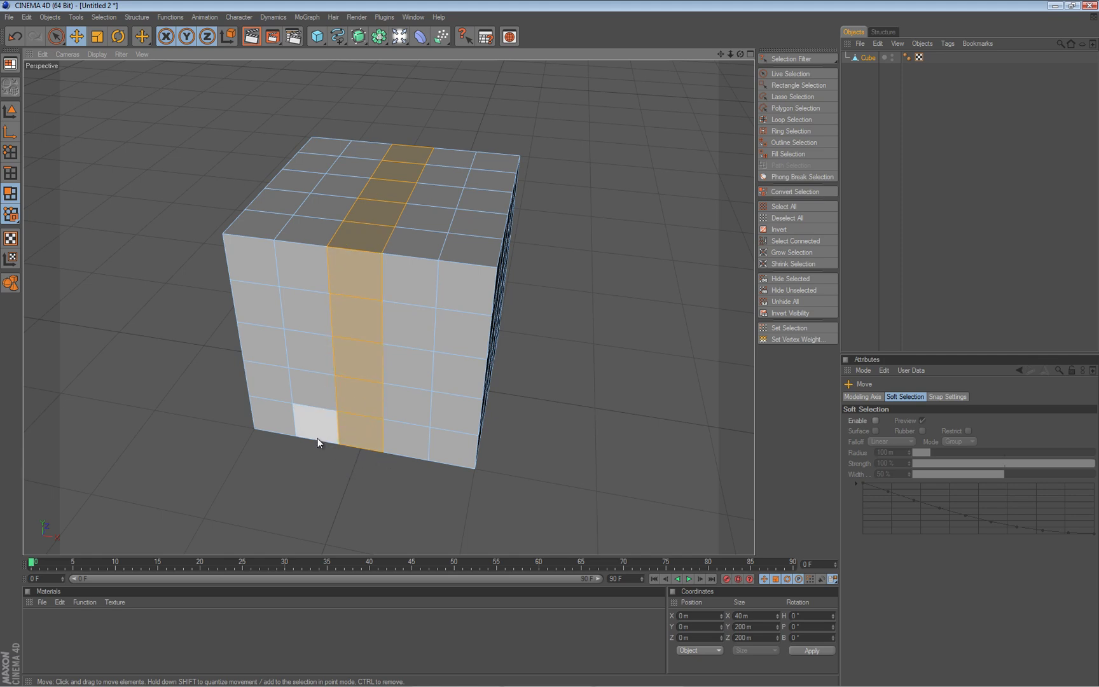
left_click_drag(203, 370, 548, 345, "alt")
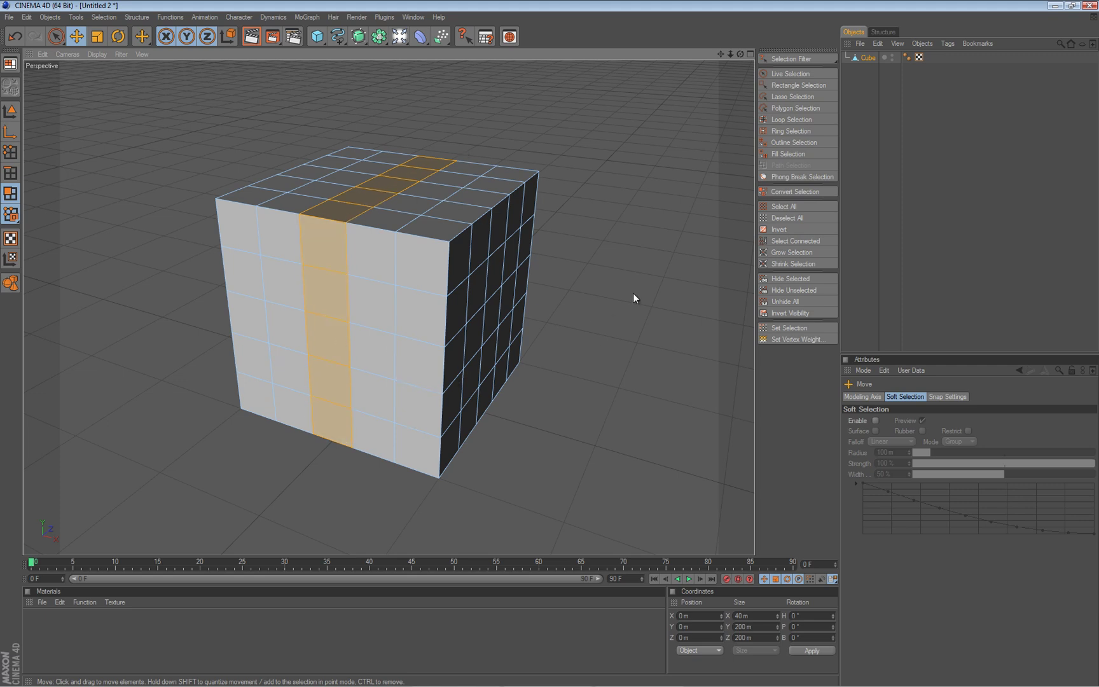
left_click(775, 279)
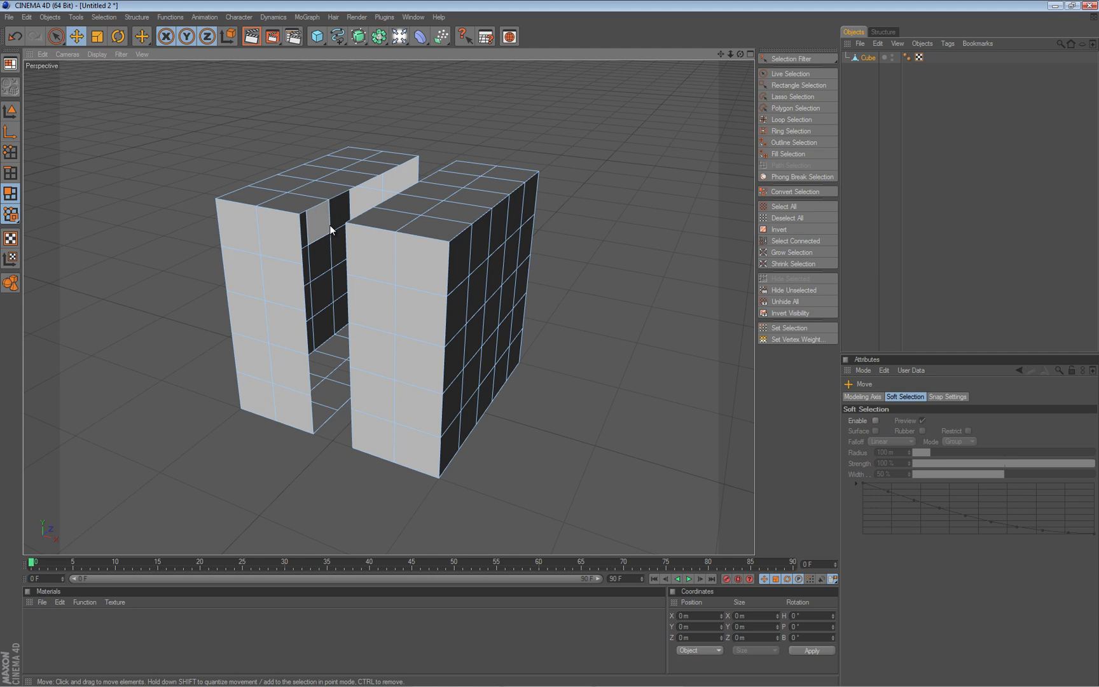
mouse_move(545, 350)
left_mouse_down("alt")
mouse_move(550, 339)
mouse_move(546, 347)
left_mouse_up("alt")
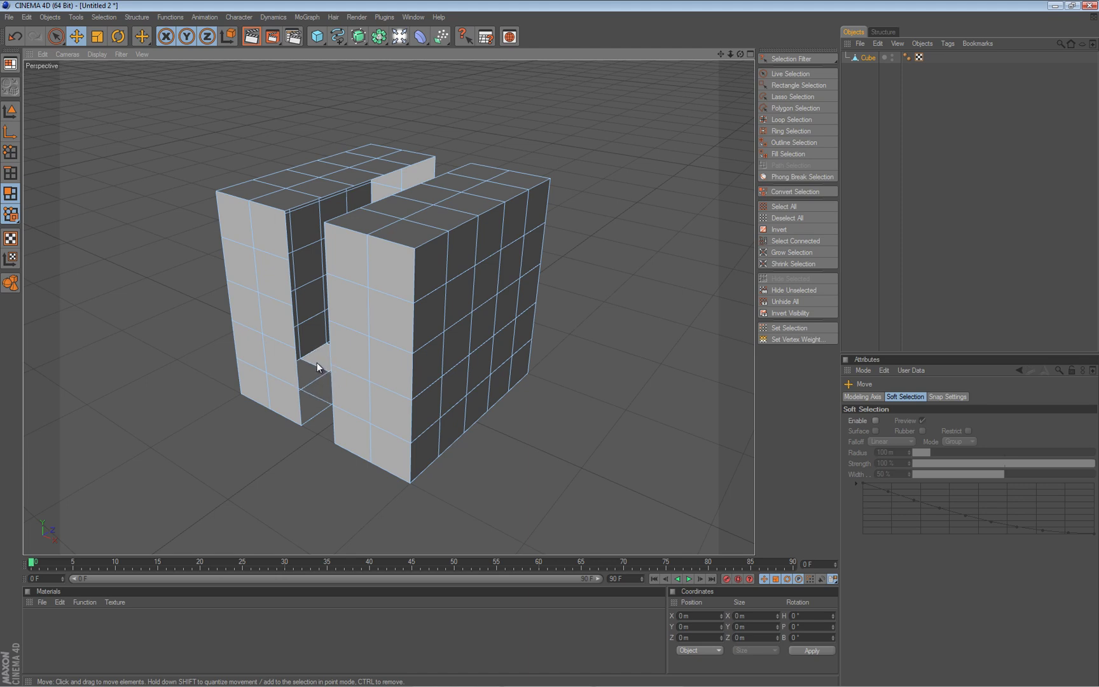
left_click_drag(552, 343, 535, 189, "alt")
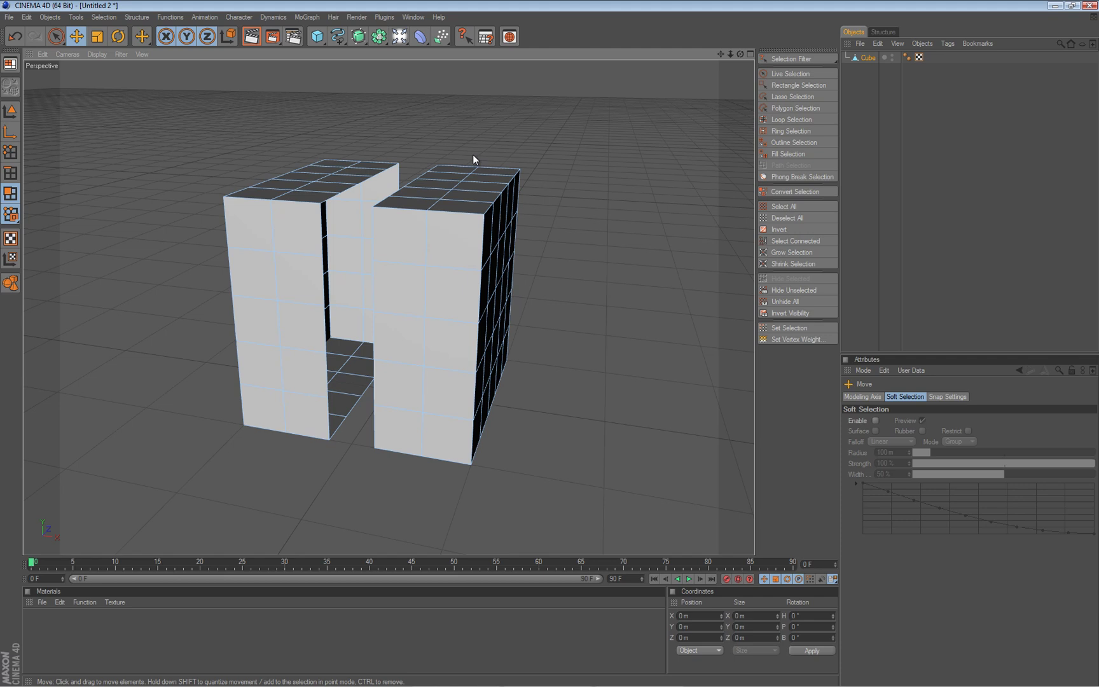
Check the cube in point mode, return to polygon mode, and unhide all polygons
left_click(11, 153)
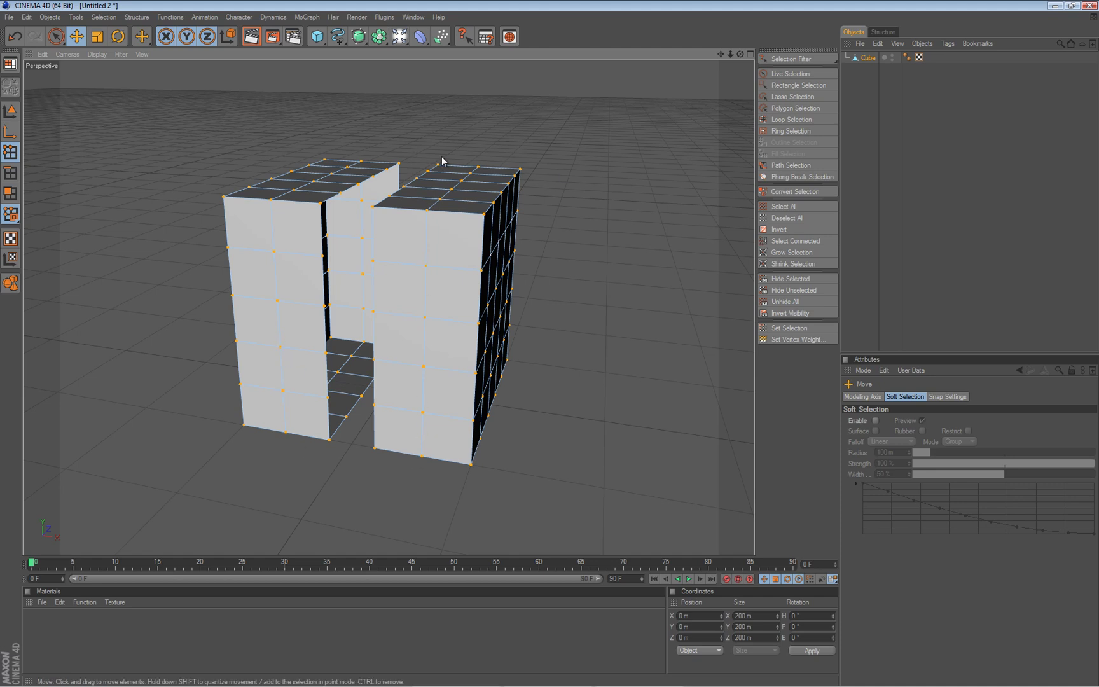
left_click(10, 193)
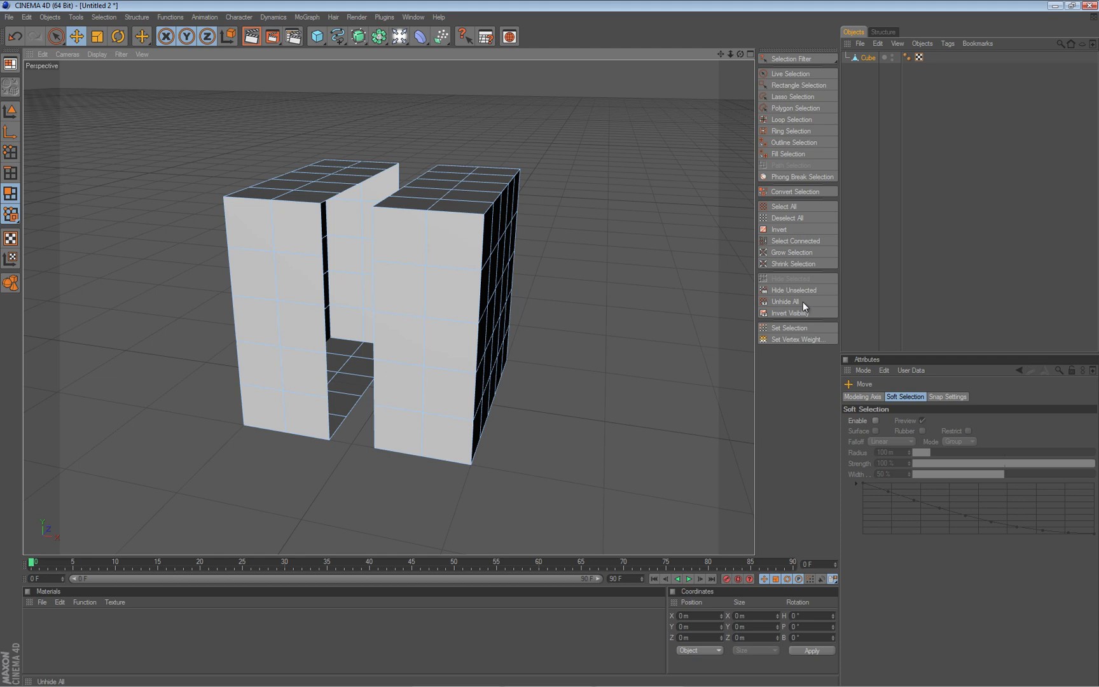
left_click(783, 302)
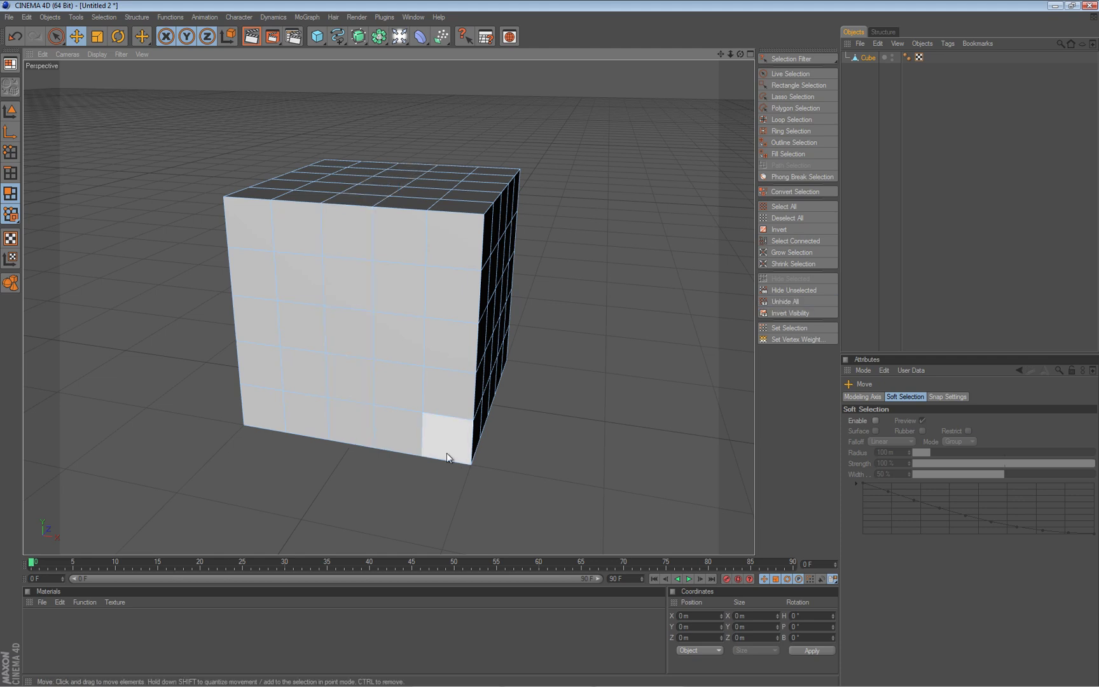
Isolate a single polygon beside the top face's near corner with Hide Unselected, and unhide all polygons again
mouse_move(382, 247)
left_mouse_down("alt")
mouse_move(550, 346)
mouse_move(377, 248)
left_mouse_up("alt")
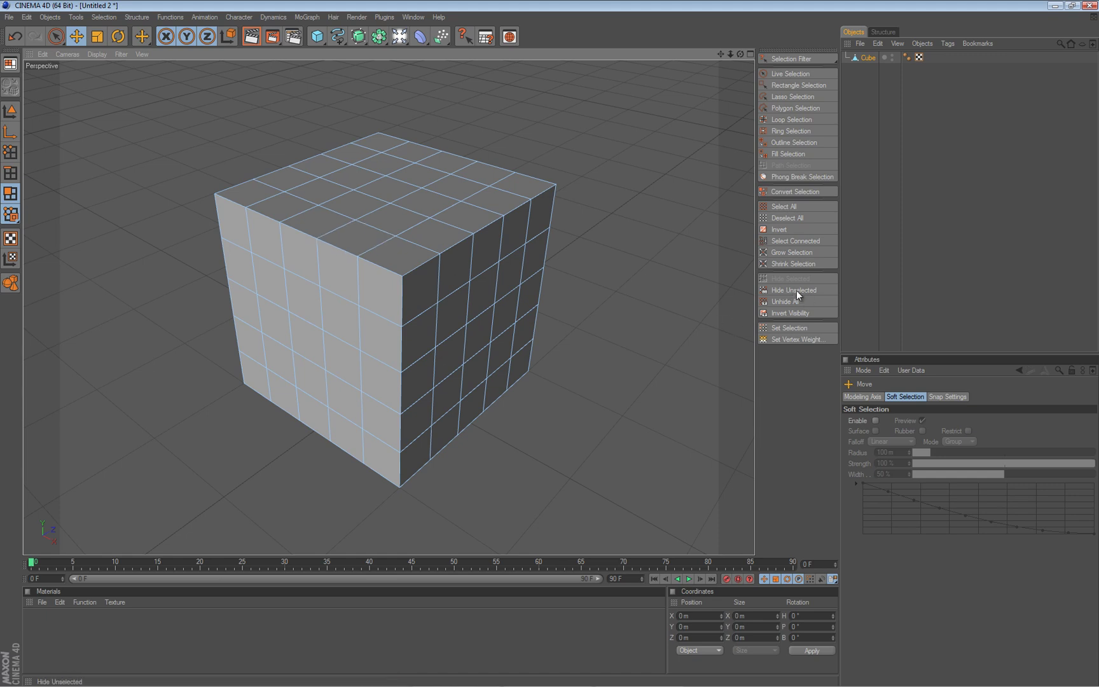
left_click(439, 242)
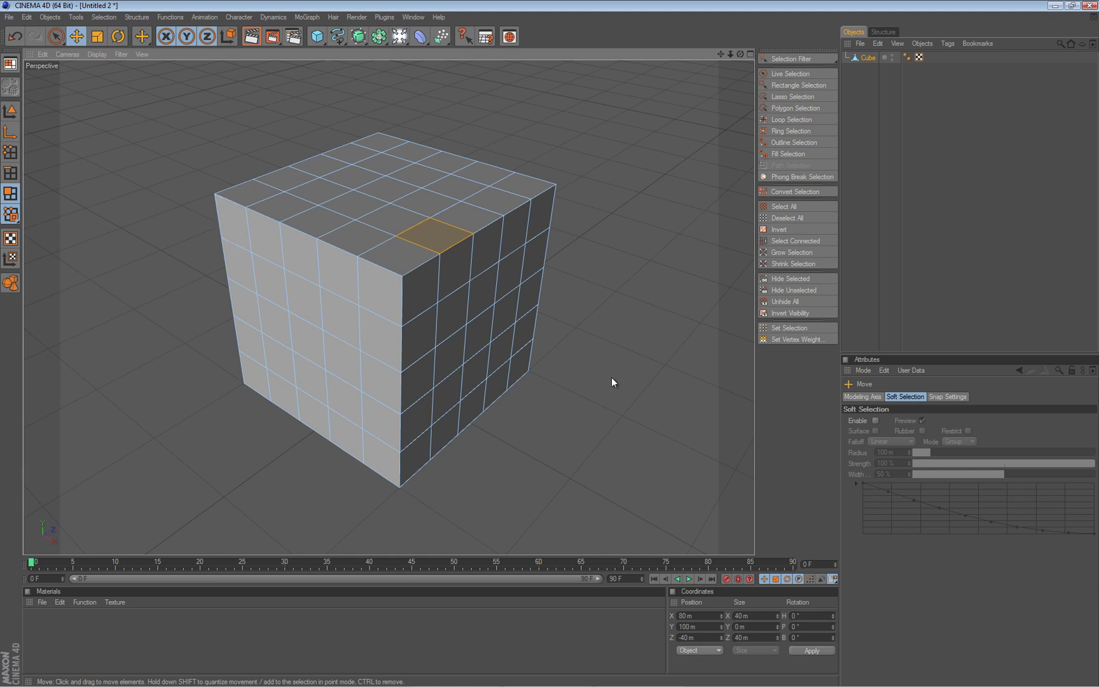
left_click(802, 292)
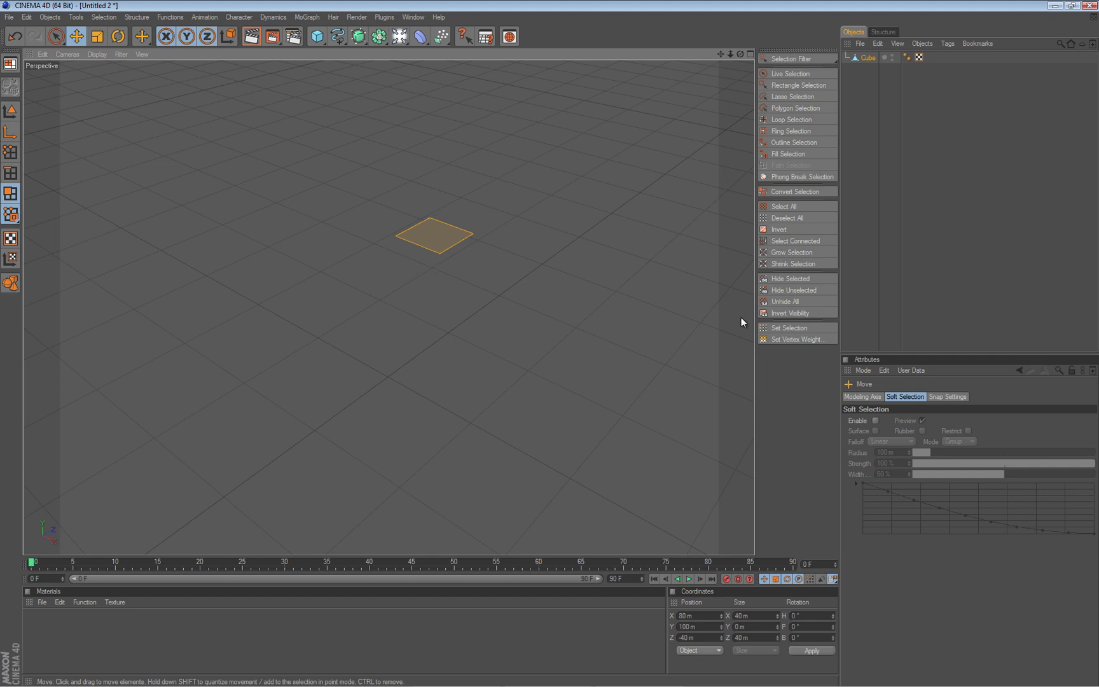
left_click(785, 299)
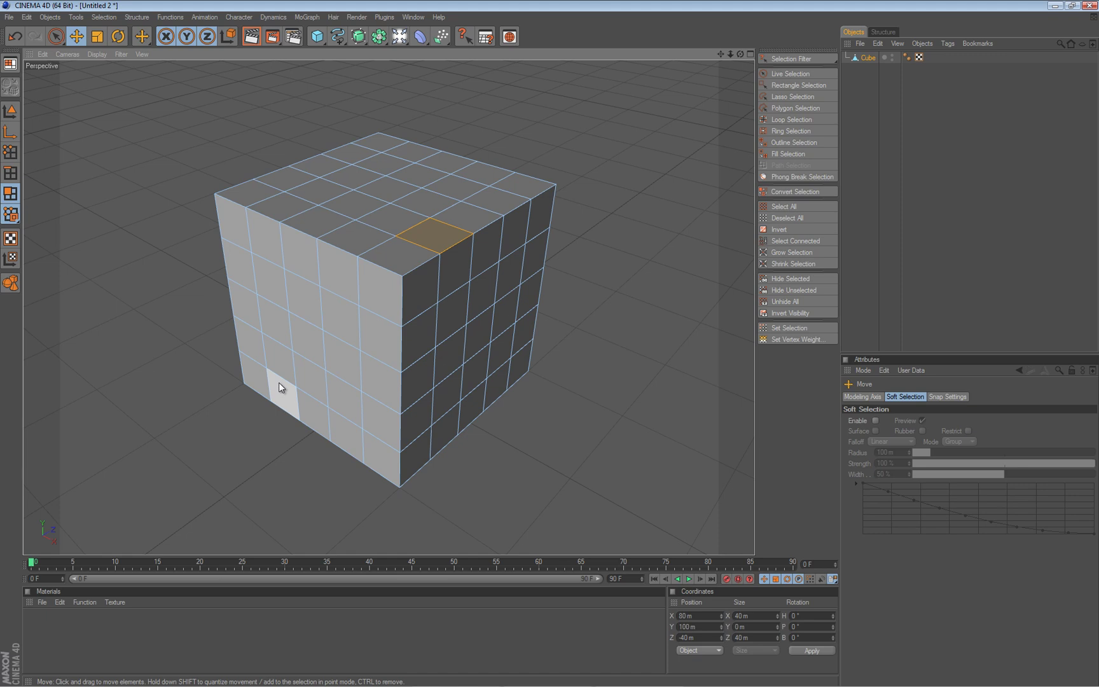
Select the central 3 × 3 block of polygons on the cube's top face with Live Selection
left_click_drag(228, 420, 548, 344, "alt")
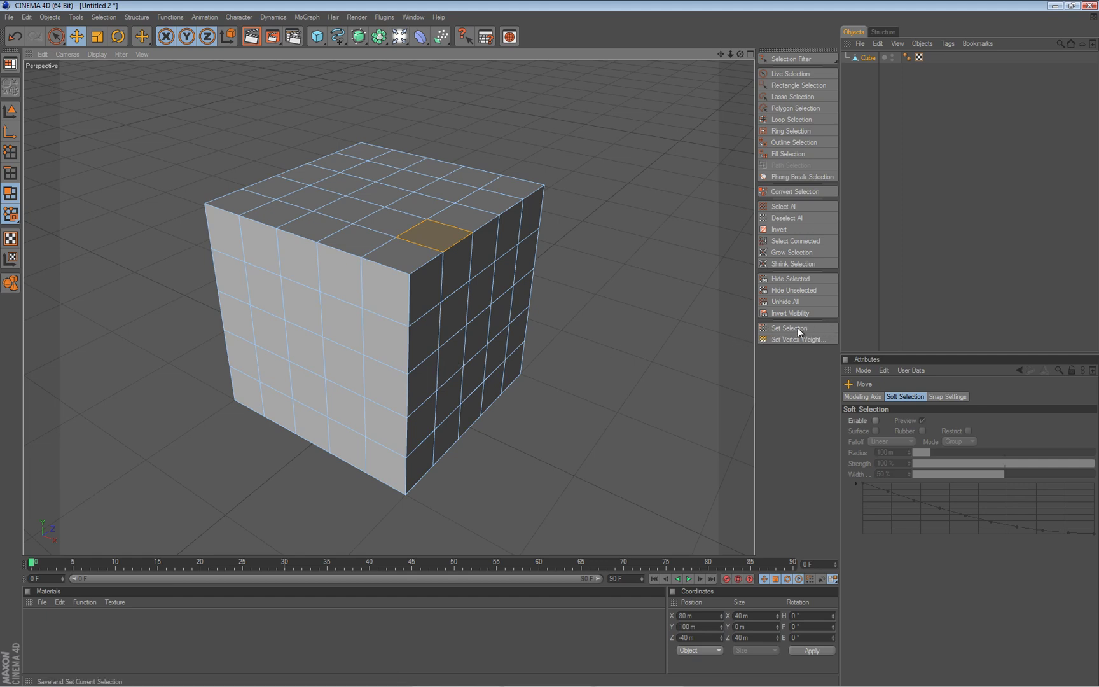
left_click_drag(548, 344, 370, 115, "alt")
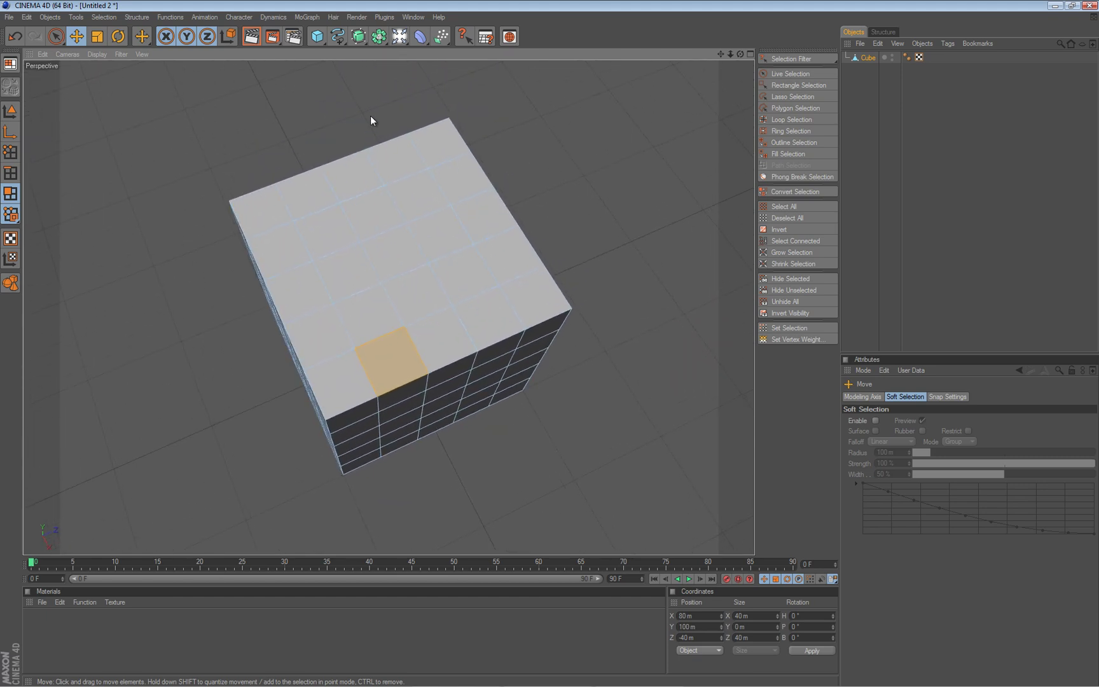
left_click(54, 40)
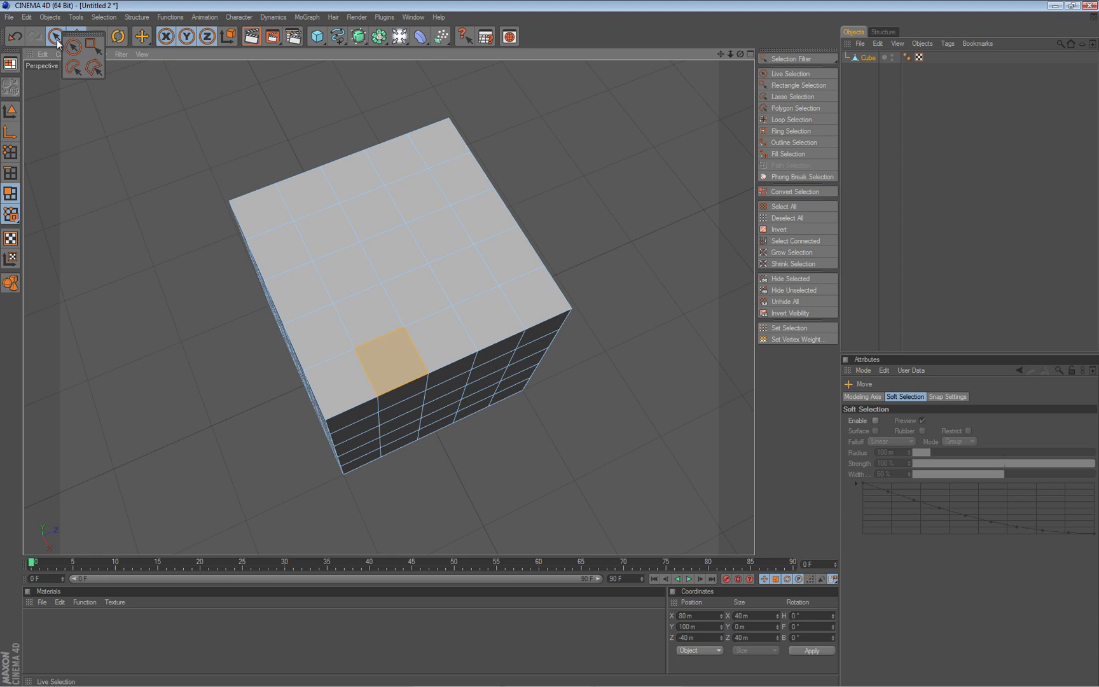
left_click(72, 48)
mouse_move(410, 218)
left_mouse_down()
mouse_move(361, 226)
mouse_move(361, 278)
mouse_move(413, 287)
mouse_move(440, 250)
mouse_move(404, 250)
left_mouse_up()
left_click_drag(319, 252, 550, 342, "alt")
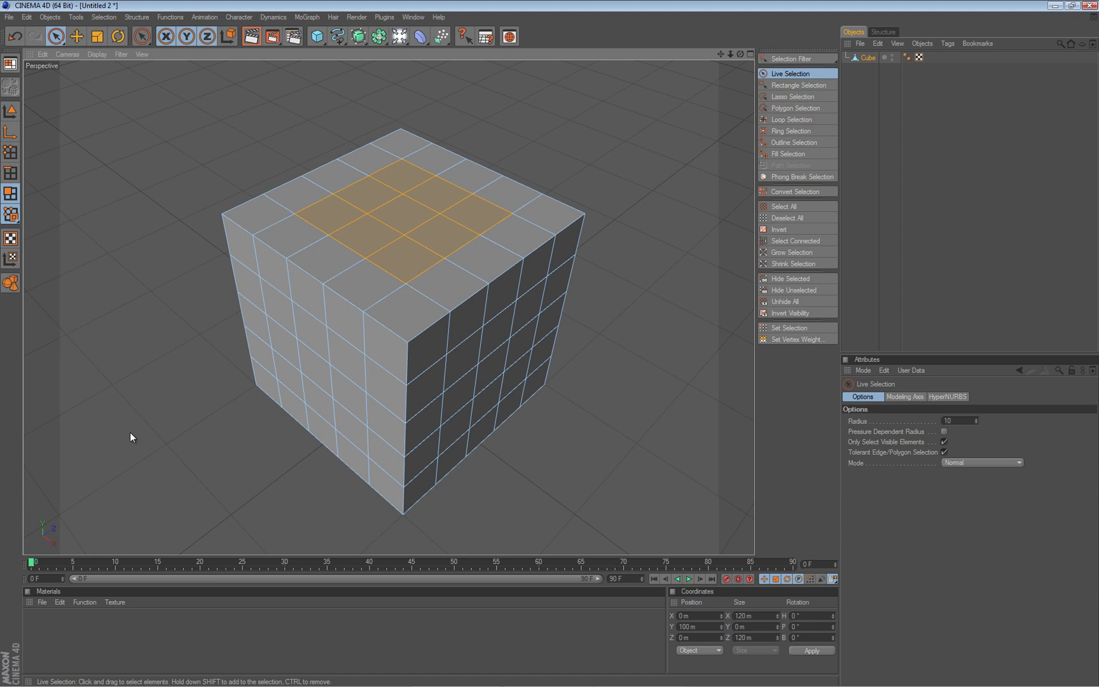
left_click_drag(553, 344, 533, 349, "alt")
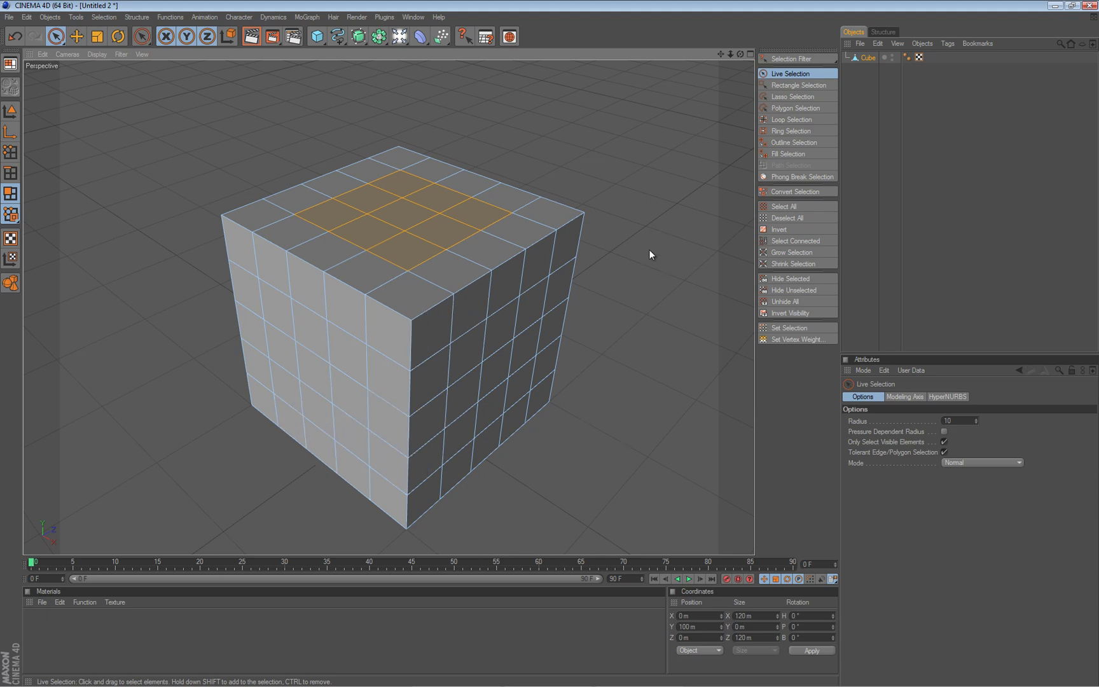
Store the selected top polygons with Set Selection, and name the selection tag our_cube_faces
left_click(800, 327)
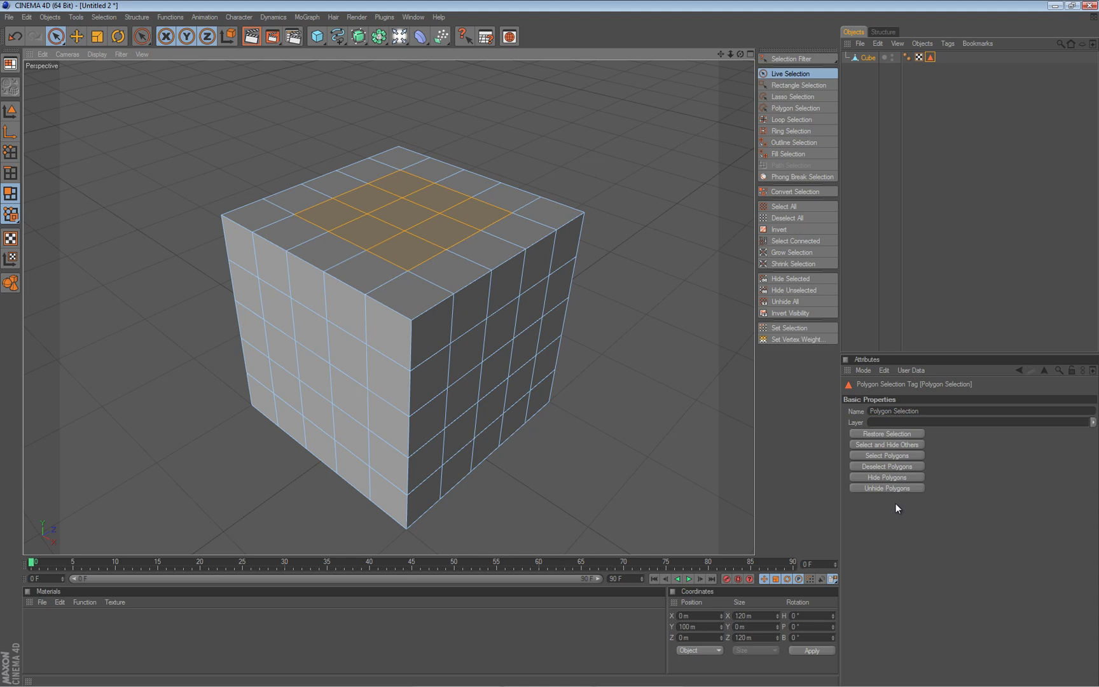
left_click_drag(933, 414, 838, 420)
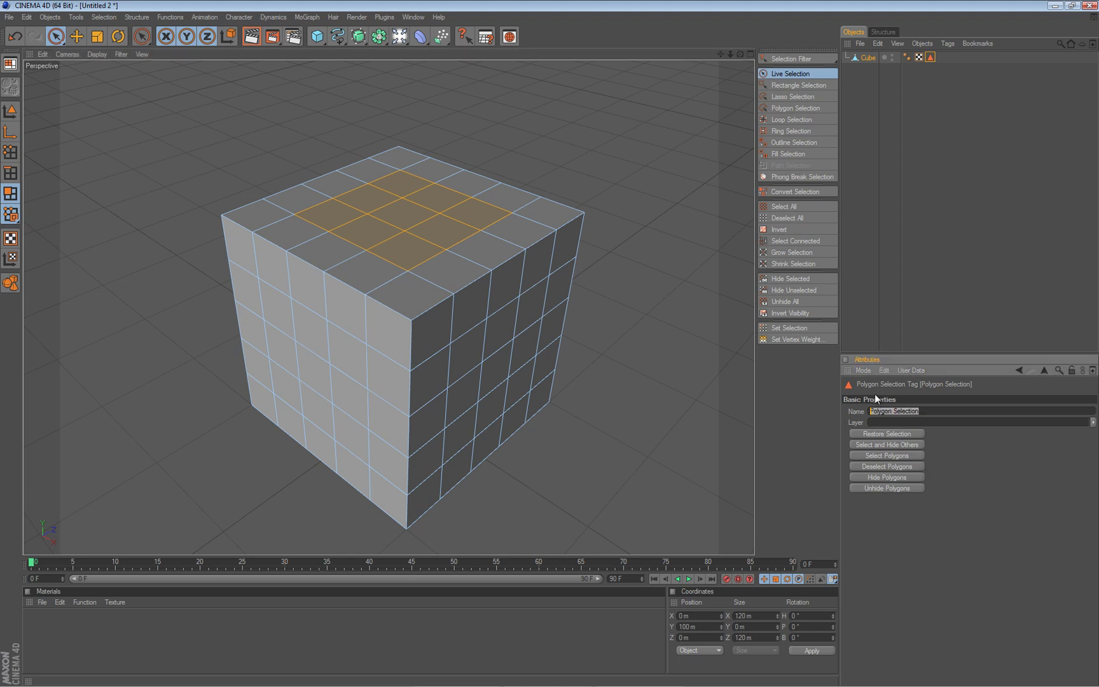
type("our_cube_faces")
key("Return")
Deselect the top polygons with the Move tool active, and restore them from the our_cube_faces selection tag
left_click(76, 38)
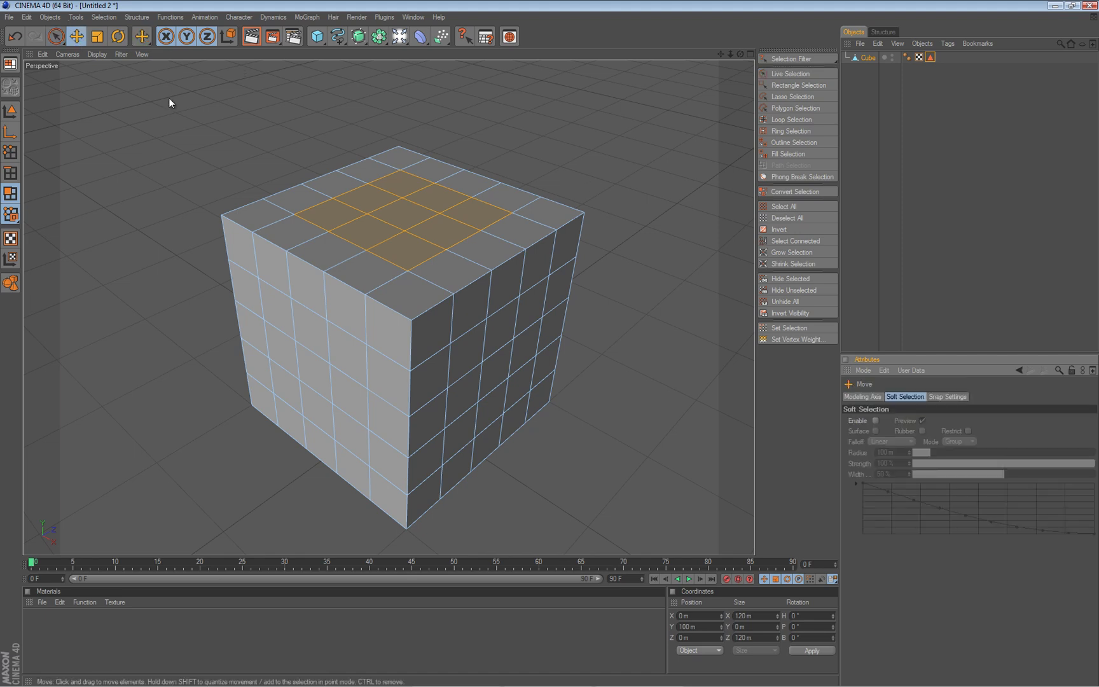
left_click(300, 123)
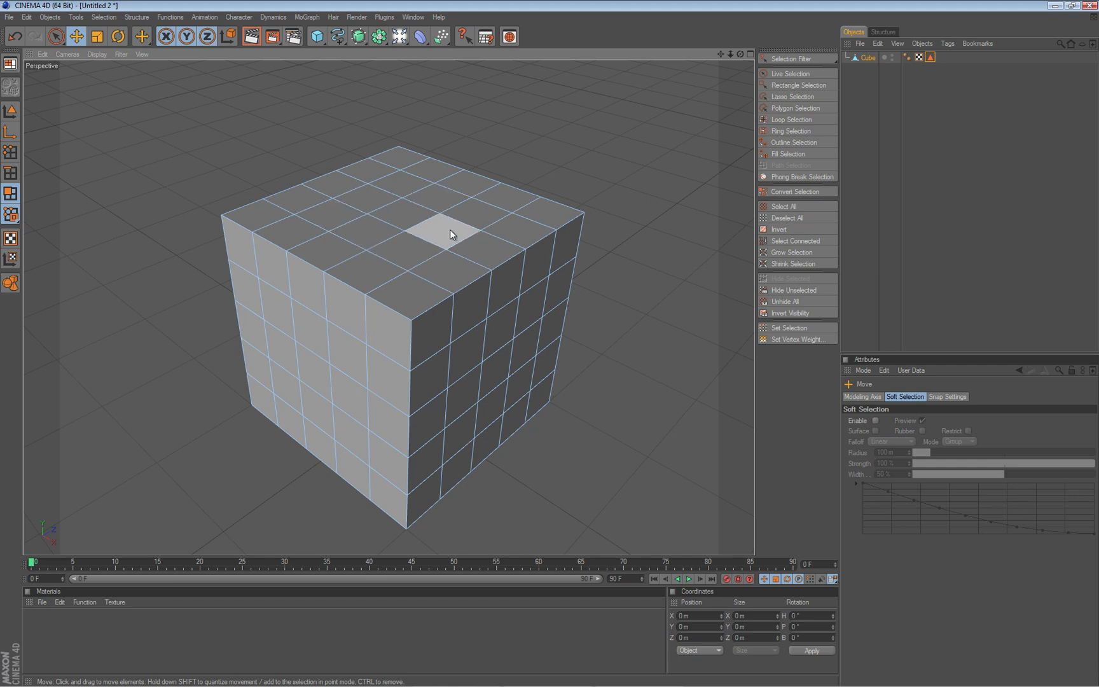
left_click(930, 59)
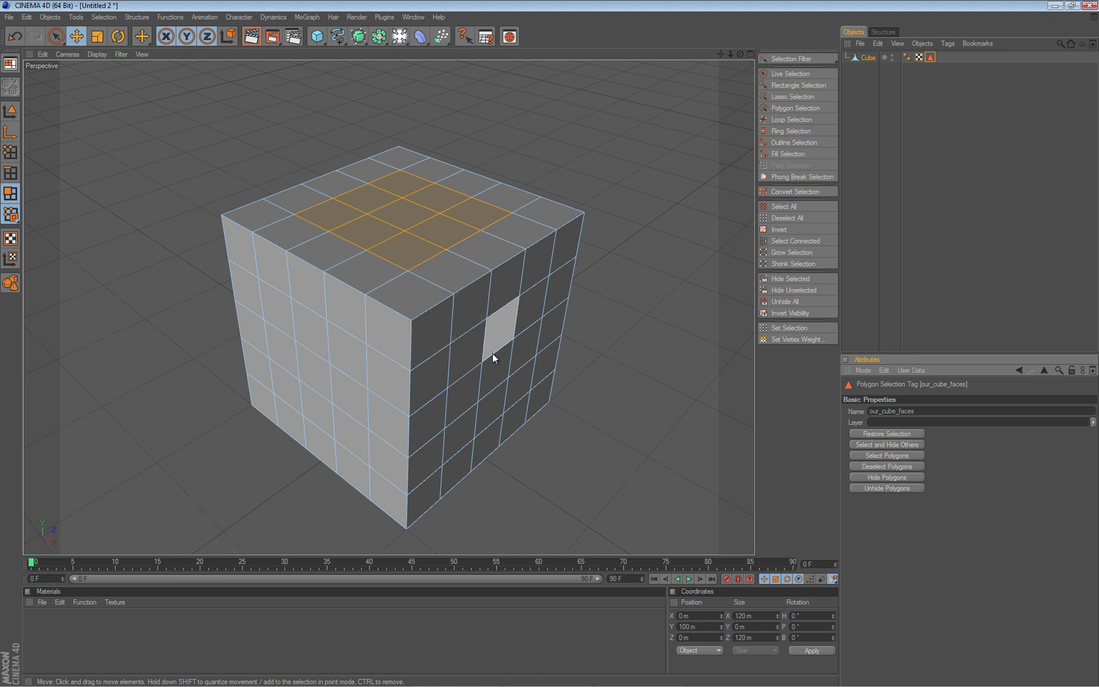
With the our_cube_faces tag deselected, store the side face's centre polygon as a second polygon selection, and hide it through its tag
left_click(502, 332)
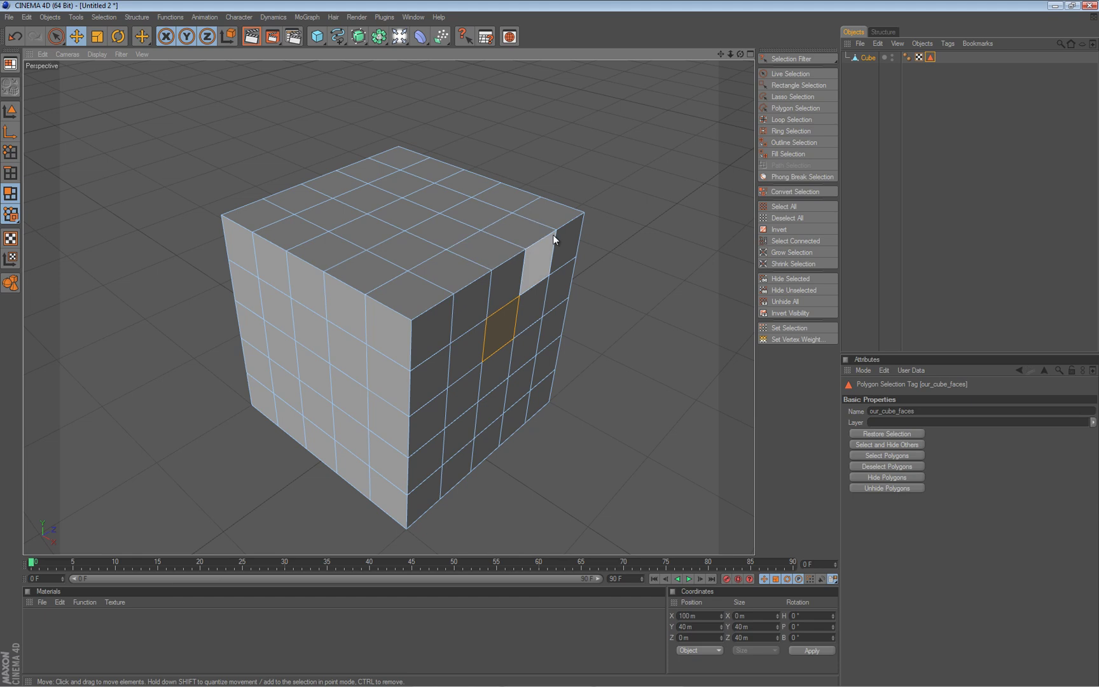
key("ctrl+z")
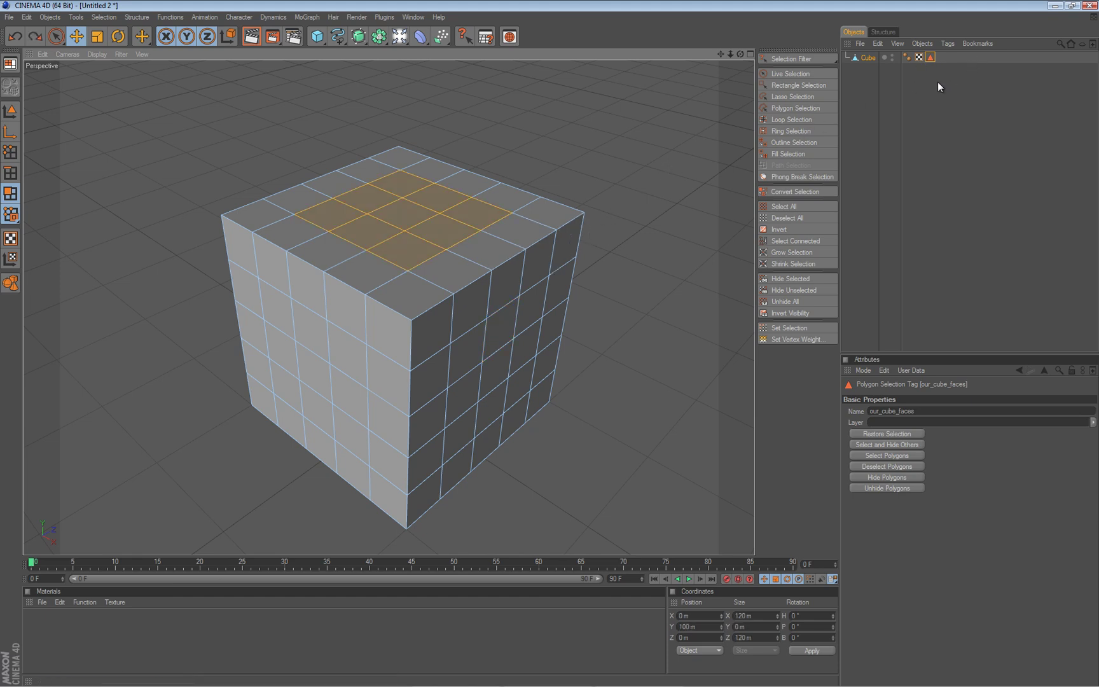
left_click(1030, 79)
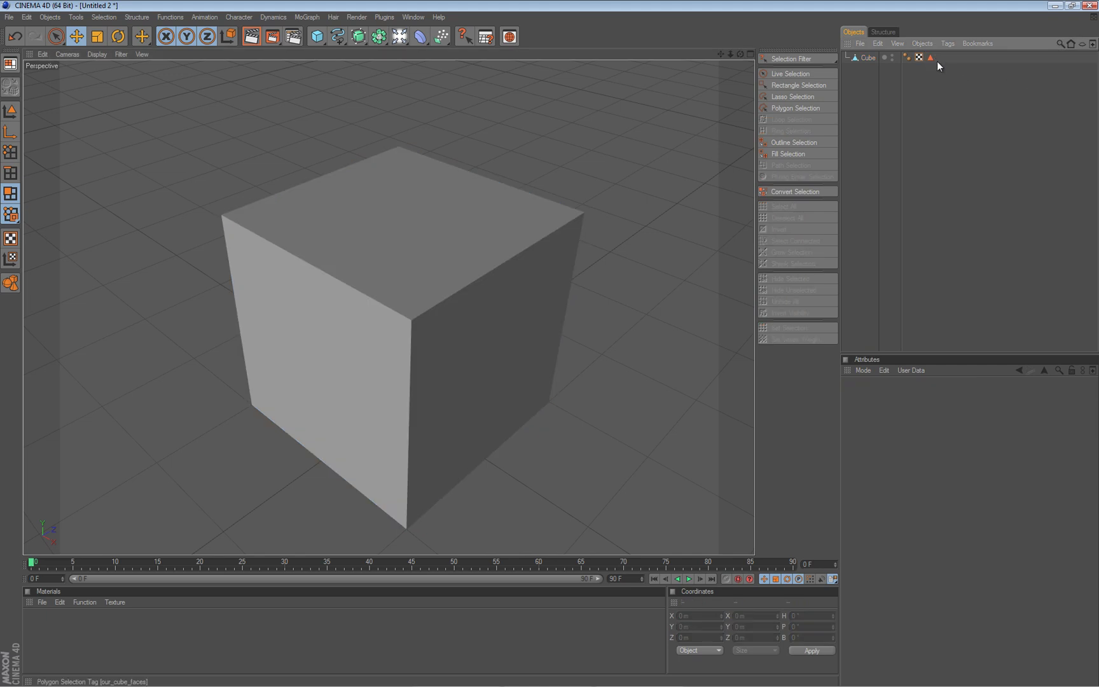
left_click(869, 59)
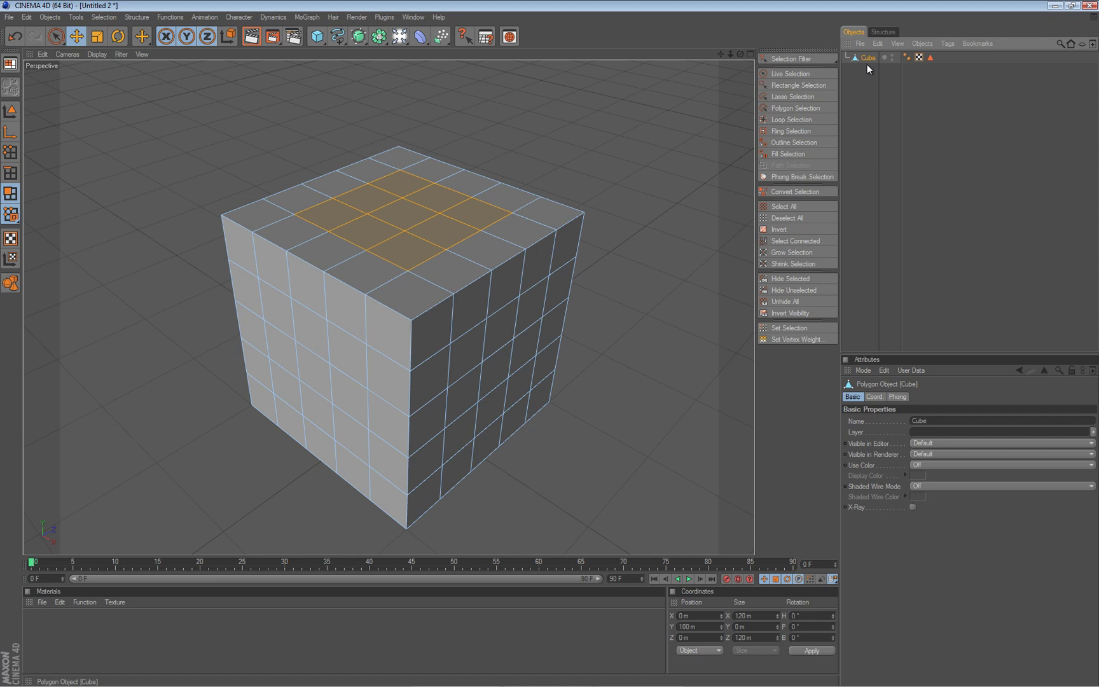
left_click(489, 375)
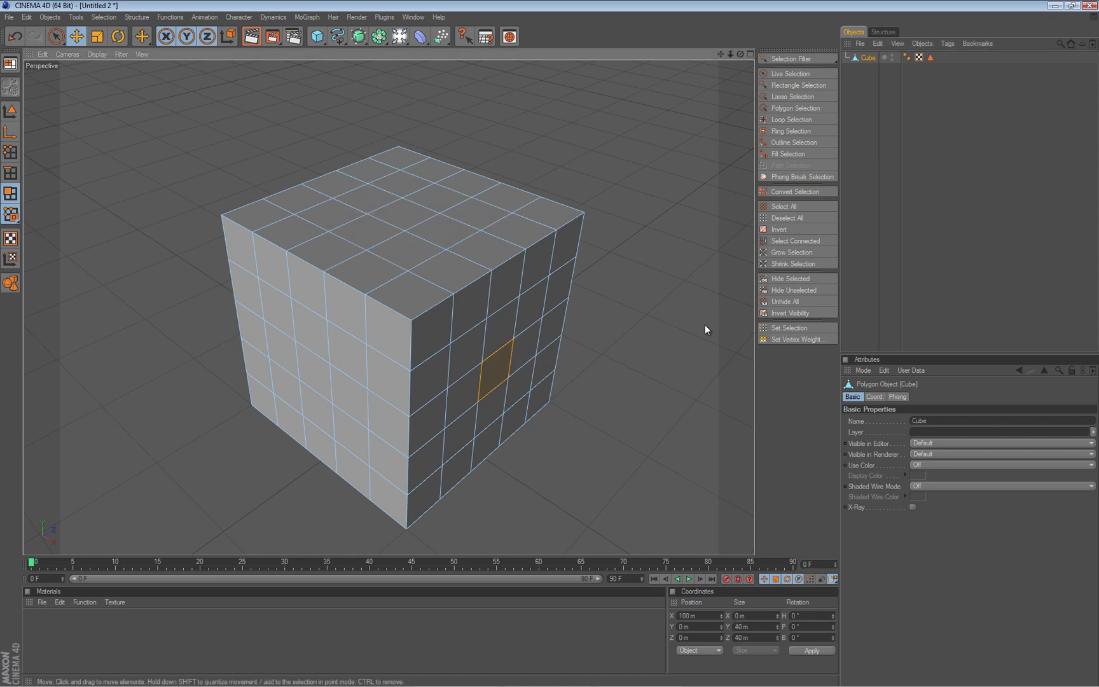
left_click(795, 329)
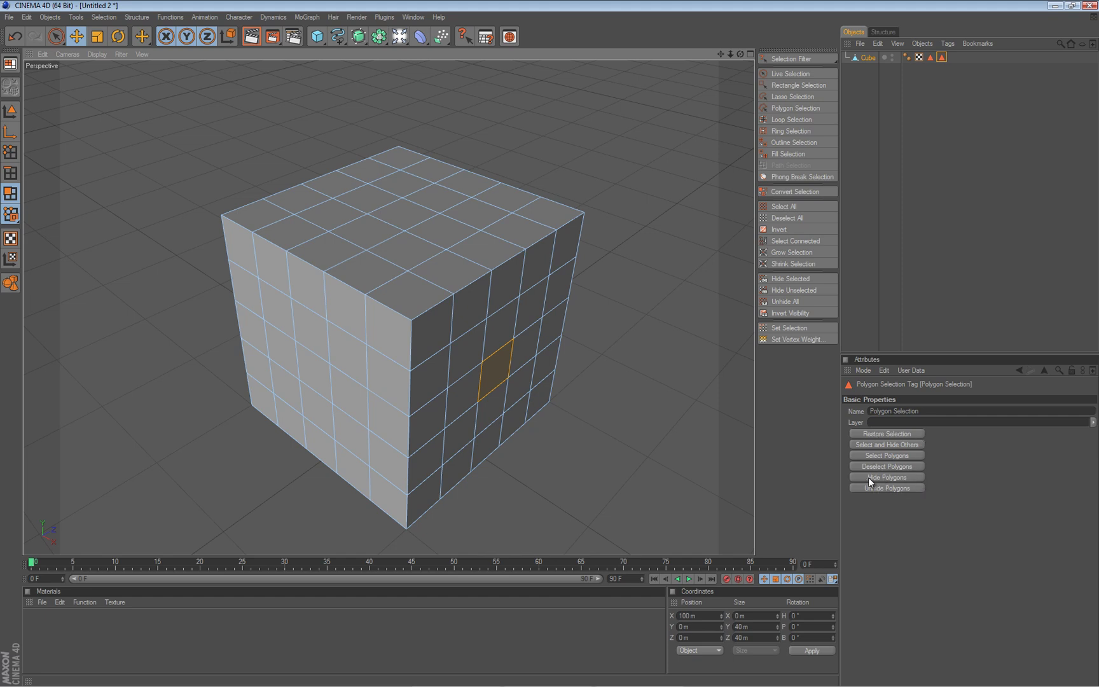
left_click(896, 479)
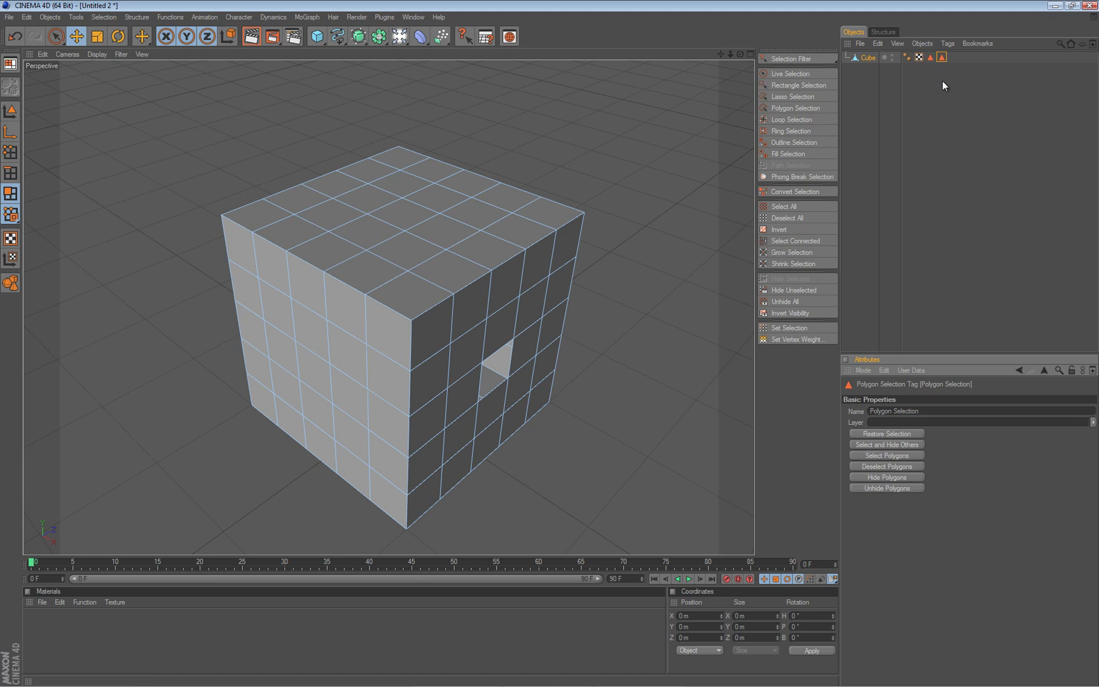
In edge mode, select a patch of edges around the middle of the cube's left side face with Live Selection, and store them with Set Selection
left_click(10, 152)
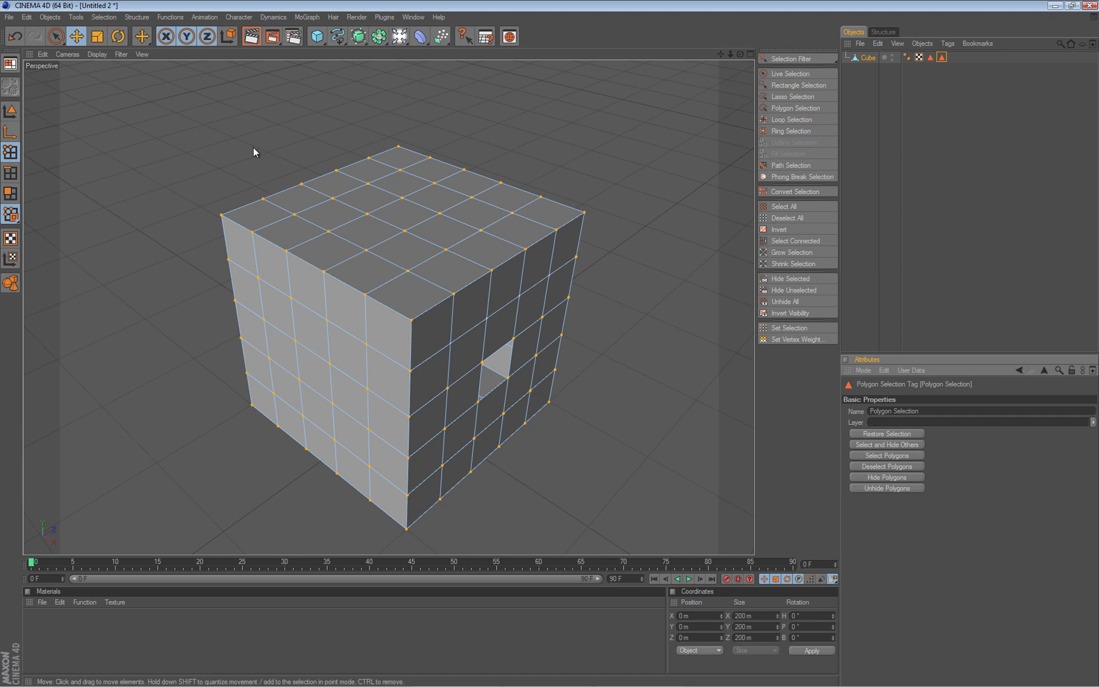
left_click(10, 173)
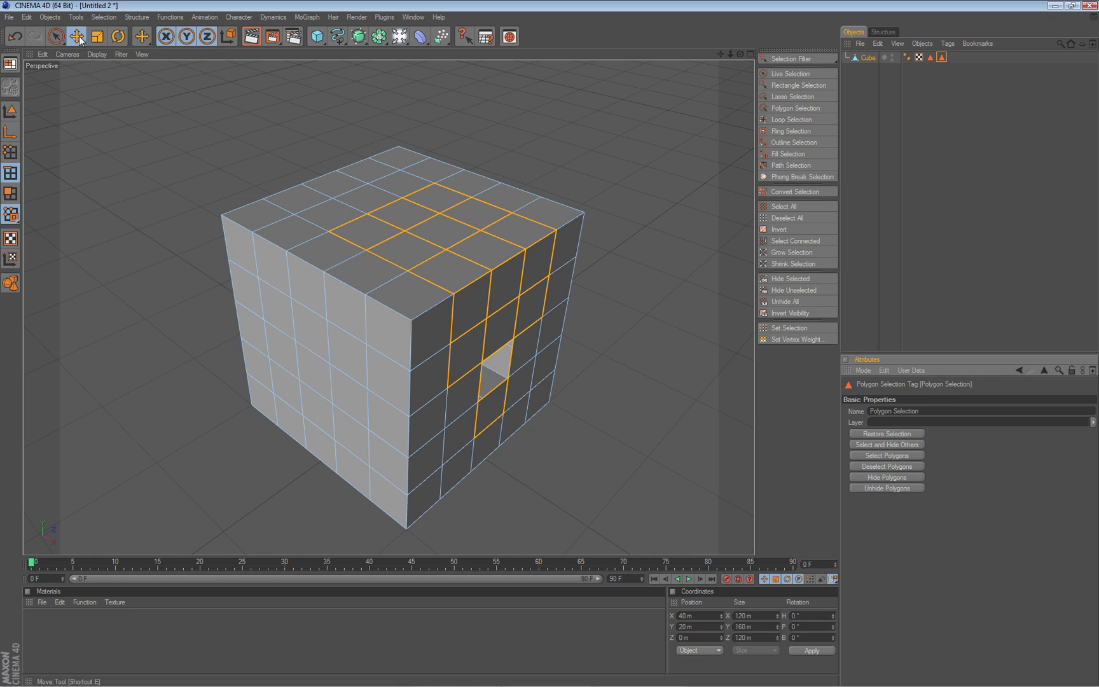
left_click(55, 36)
left_click(287, 339)
mouse_move(287, 351)
left_mouse_down()
mouse_move(331, 330)
mouse_move(327, 381)
mouse_move(297, 356)
left_mouse_up()
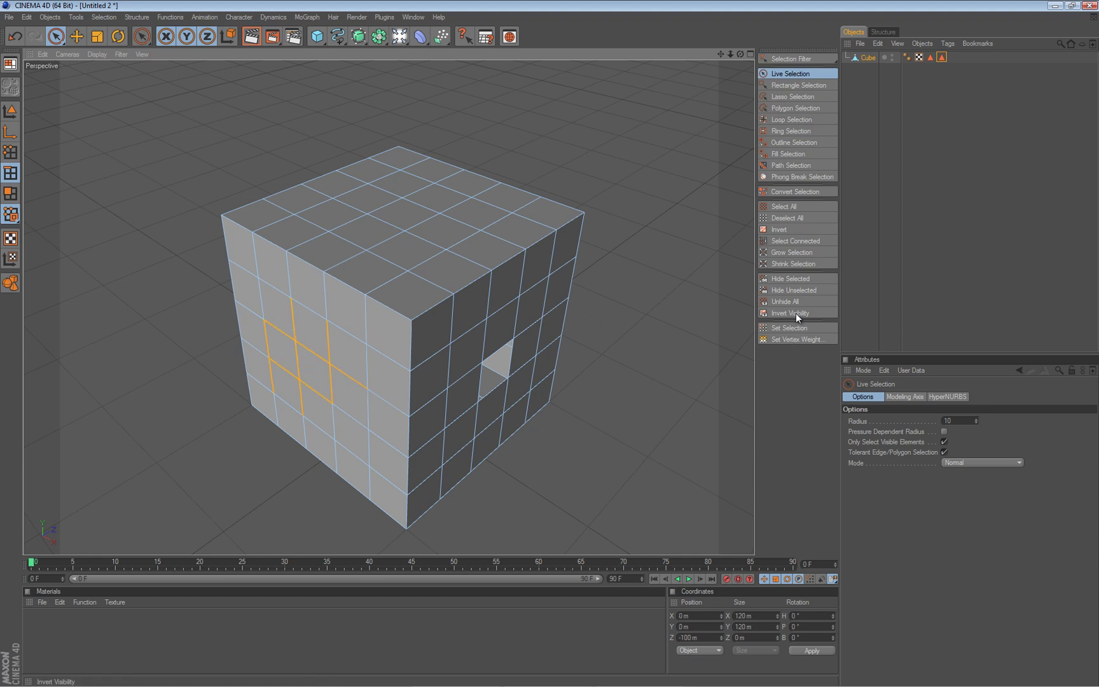
left_click(791, 329)
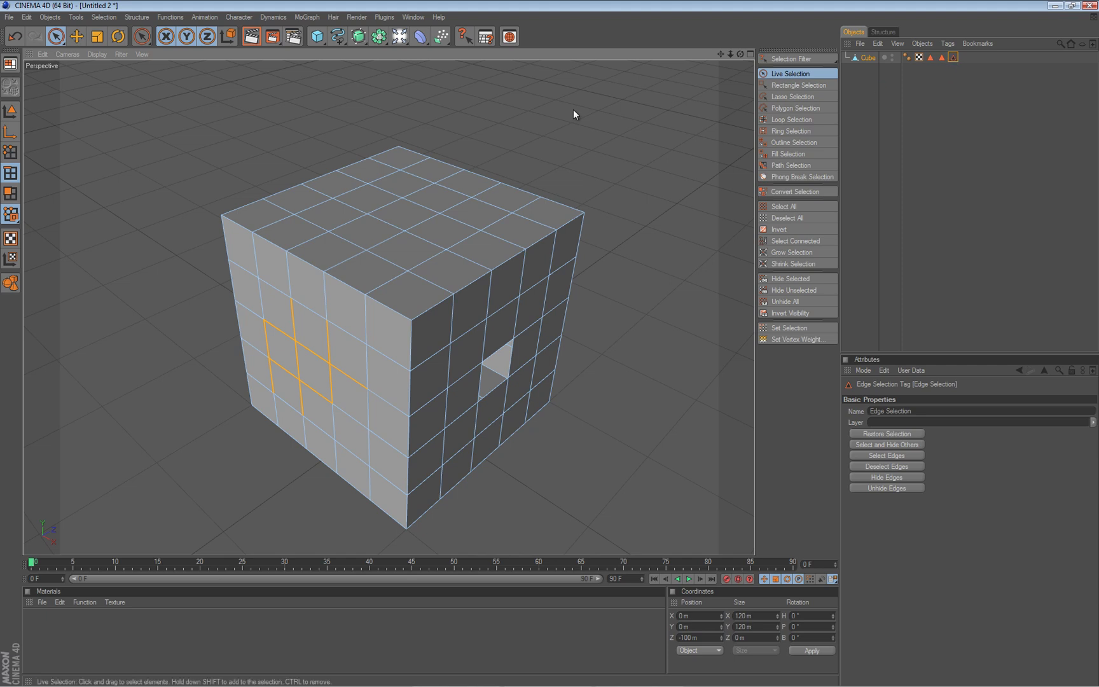
Select six points in two rows along the top face's front-left edge, store them as a point selection, and reselect the cube object
left_click(10, 151)
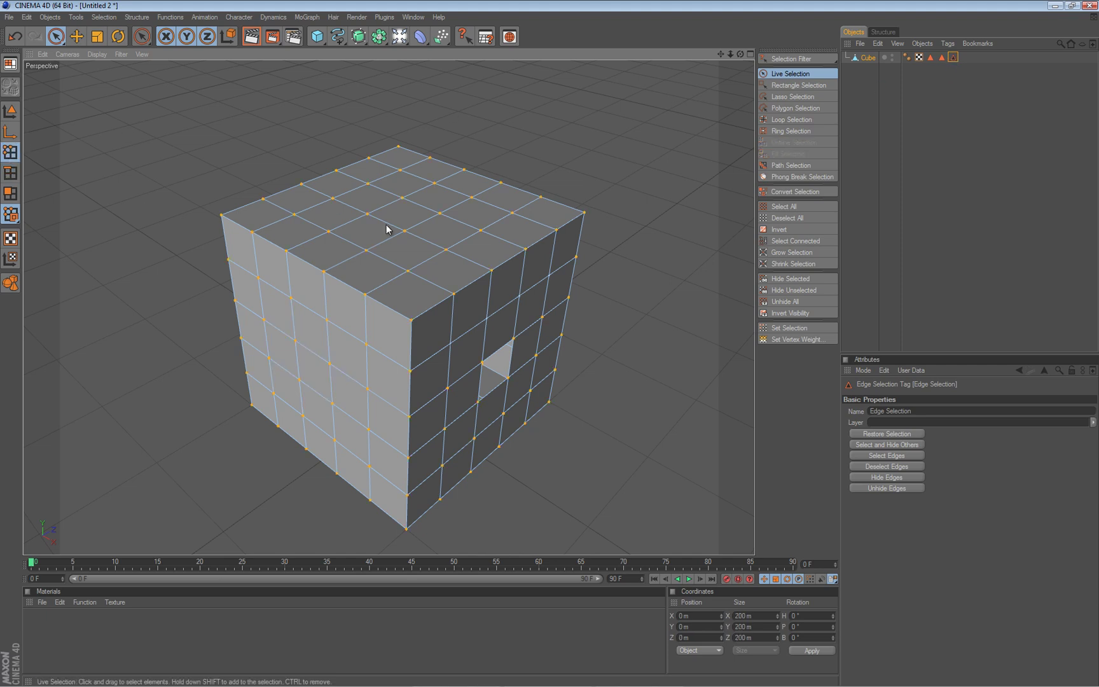
left_click_drag(329, 232, 279, 253)
mouse_move(398, 272)
left_mouse_down()
mouse_move(413, 275)
mouse_move(325, 273)
left_mouse_up()
left_click(797, 329)
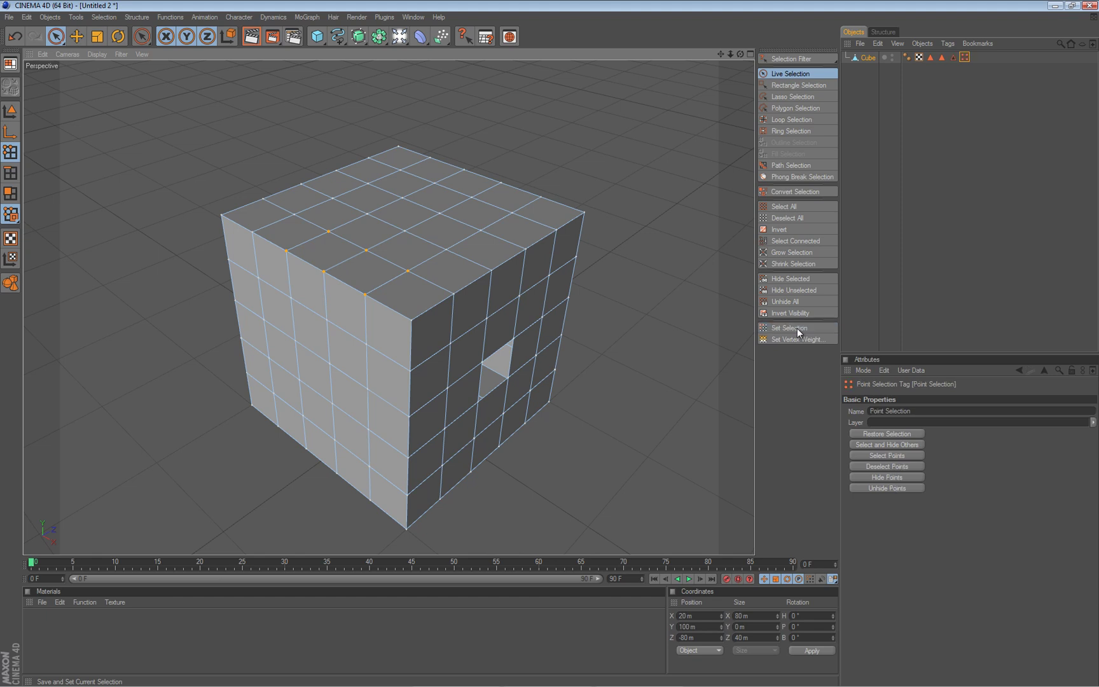
left_click(984, 57)
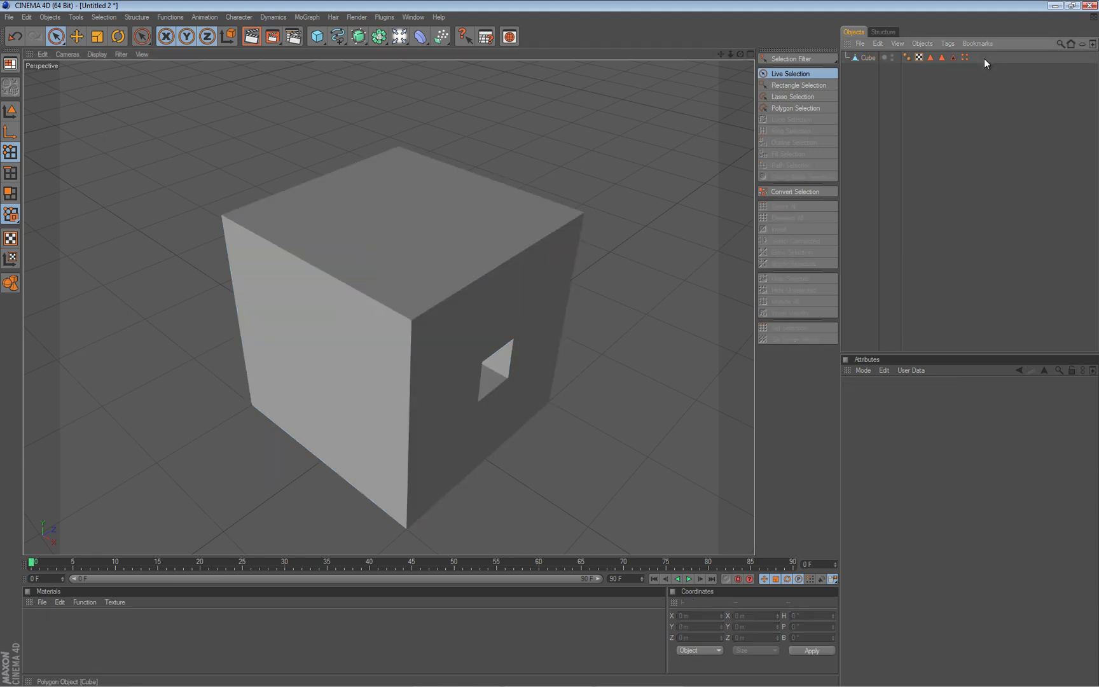
left_click(867, 58)
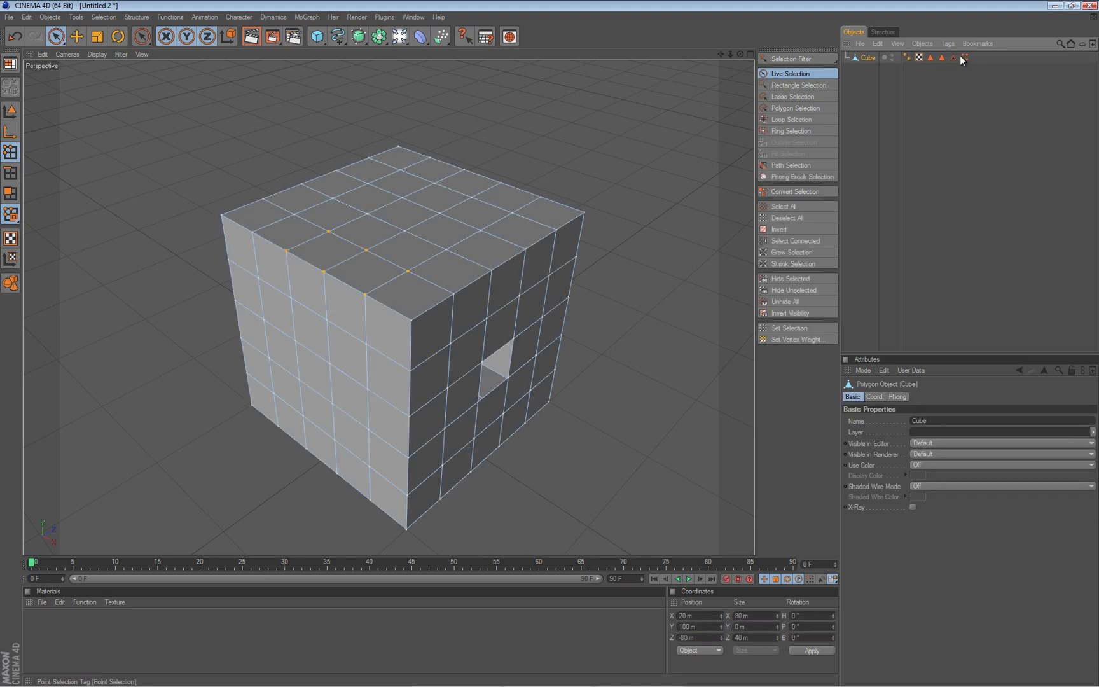